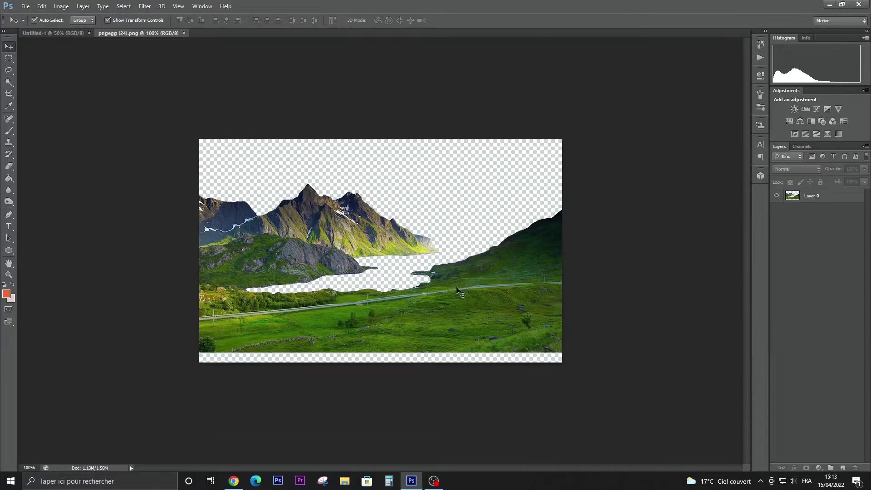
Place the green valley-and-lake landscape across the bottom of Untitled-1, scaled to canvas width
mouse_move(476, 308)
mouse_down()
mouse_move(124, 104)
mouse_move(385, 278)
mouse_move(513, 410)
mouse_up()
drag(364, 335, 202, 278)
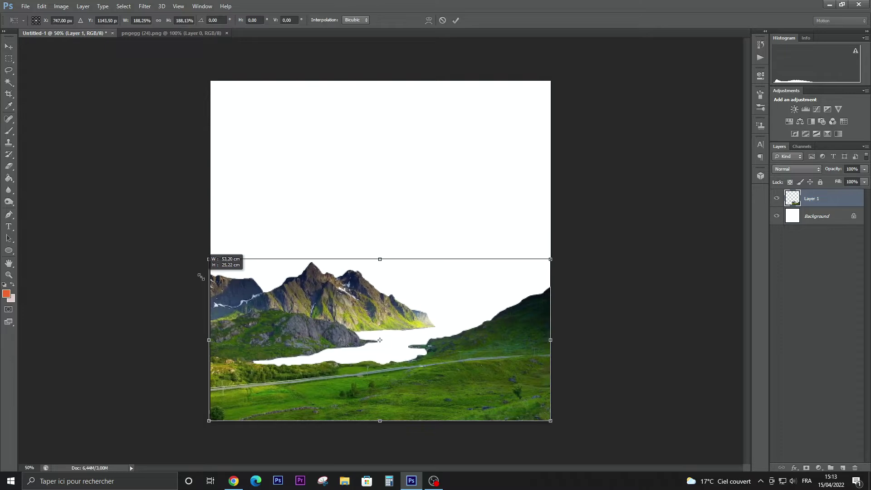
key(Return)
click(174, 241)
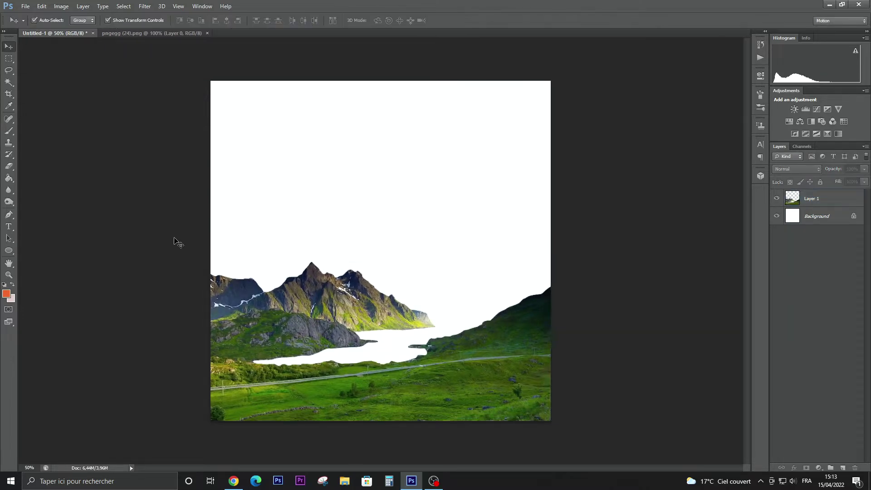
click(26, 6)
click(27, 23)
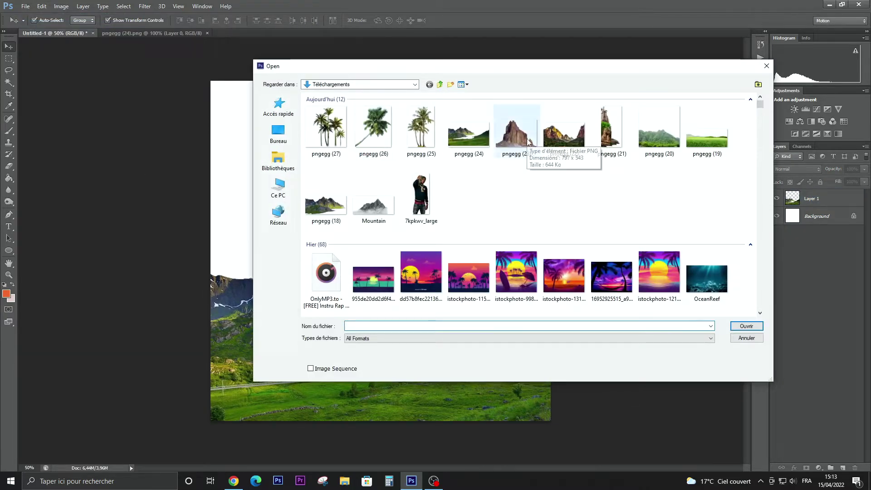
Bring the green ridge pngegg (20) into the collage as a layer below the lake landscape
double_click(652, 138)
mouse_move(500, 293)
mouse_down()
mouse_move(483, 277)
mouse_move(491, 281)
mouse_up()
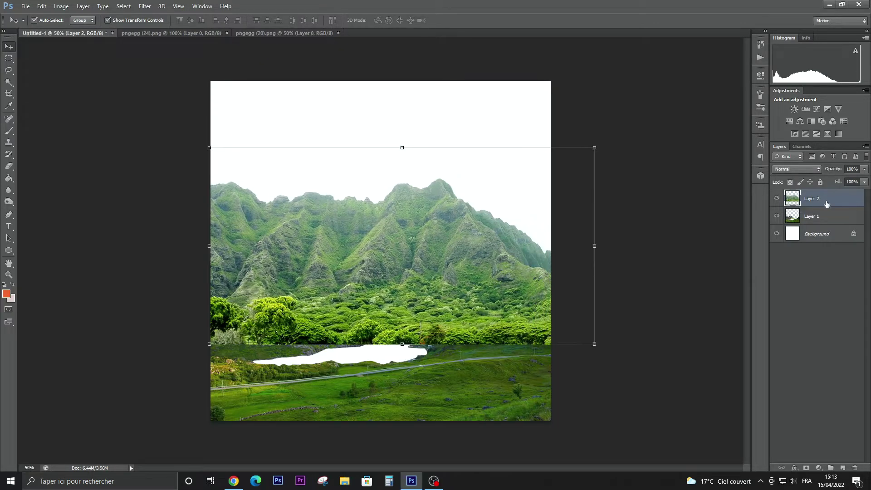
drag(826, 199, 828, 224)
Scale the ridge down behind the lakeside peaks, then close the source images
drag(594, 342, 448, 267)
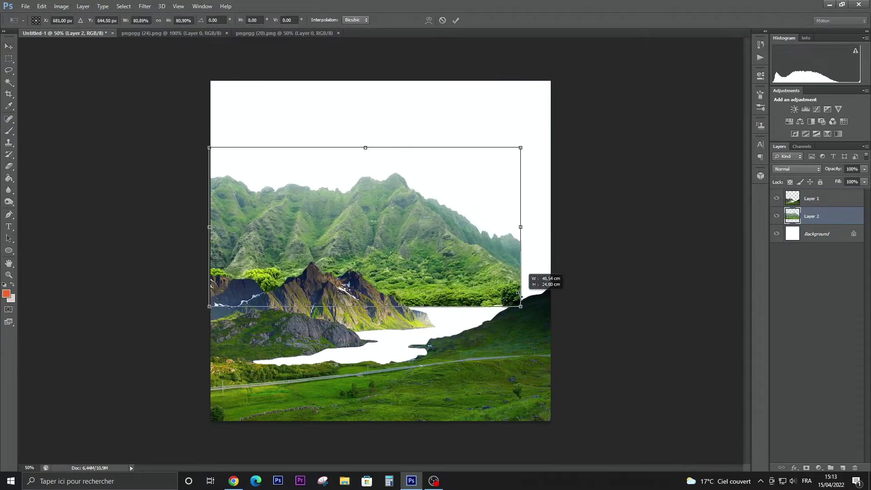
drag(384, 232, 388, 290)
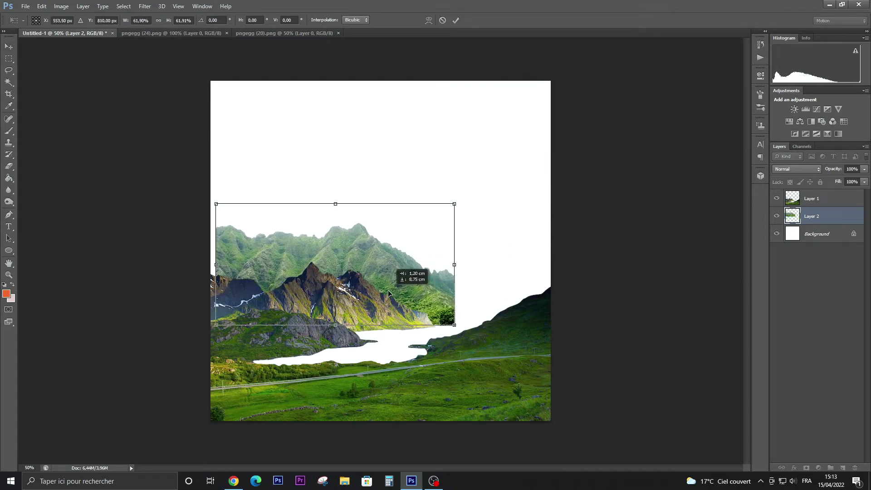
drag(449, 325, 431, 316)
drag(413, 282, 412, 292)
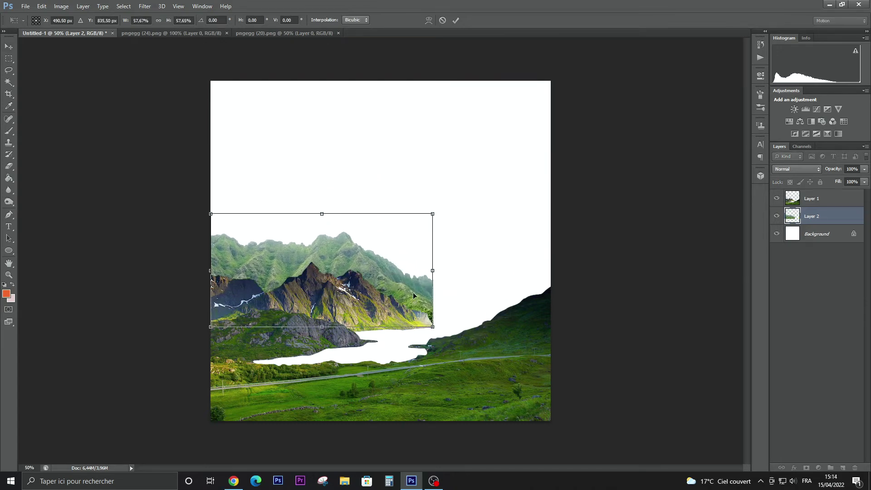
key(Return)
click(207, 33)
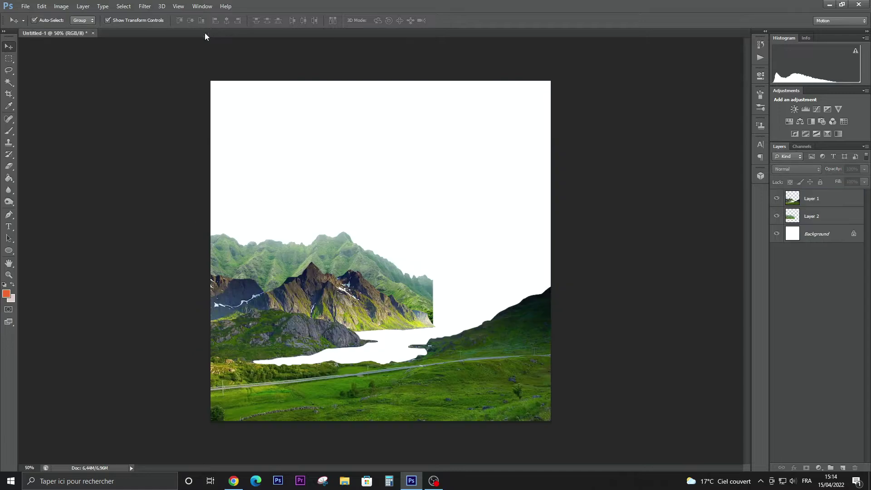
click(25, 6)
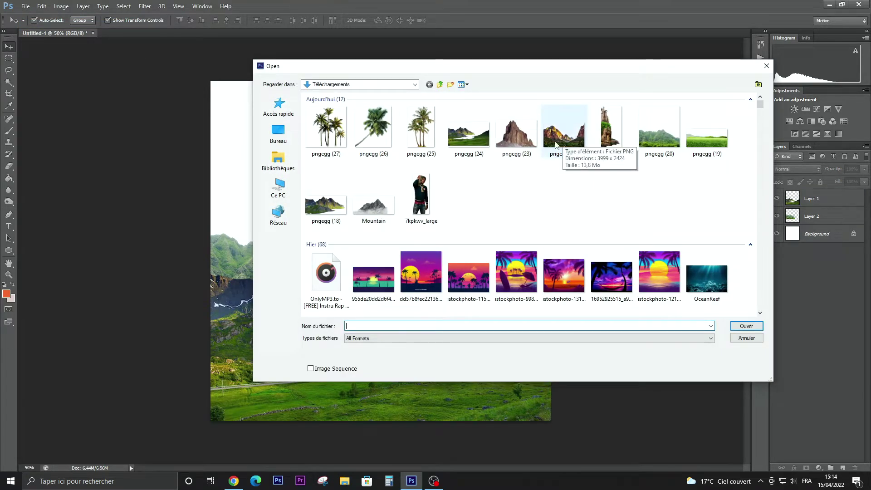
Add the brown rock pngegg (23), enlarged to about 177% and moved left over the hillside
double_click(515, 134)
mouse_move(415, 268)
mouse_down()
mouse_move(226, 137)
mouse_move(507, 285)
mouse_move(489, 281)
mouse_up()
key(ctrl+t)
drag(562, 209, 718, 144)
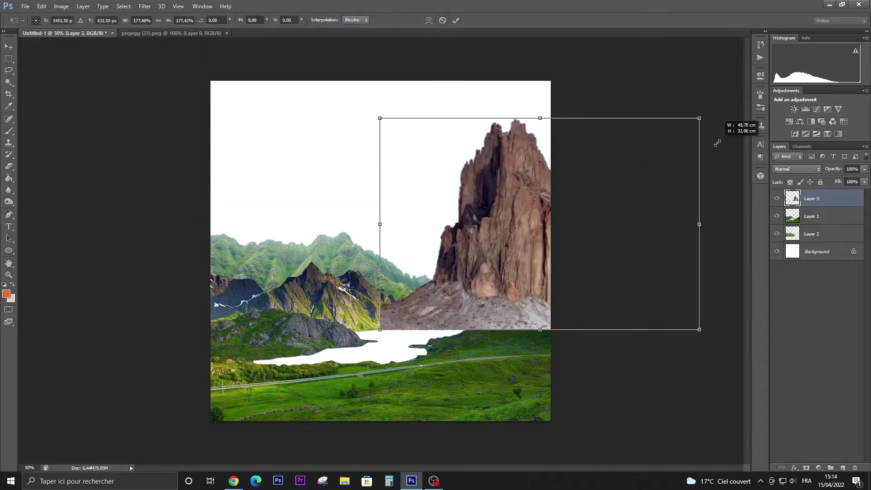
mouse_move(567, 242)
mouse_down()
mouse_move(507, 241)
mouse_move(515, 241)
mouse_up()
key(Return)
Put the rock layer below the green ridge, nudge it slightly right, and close its source
drag(812, 199, 816, 243)
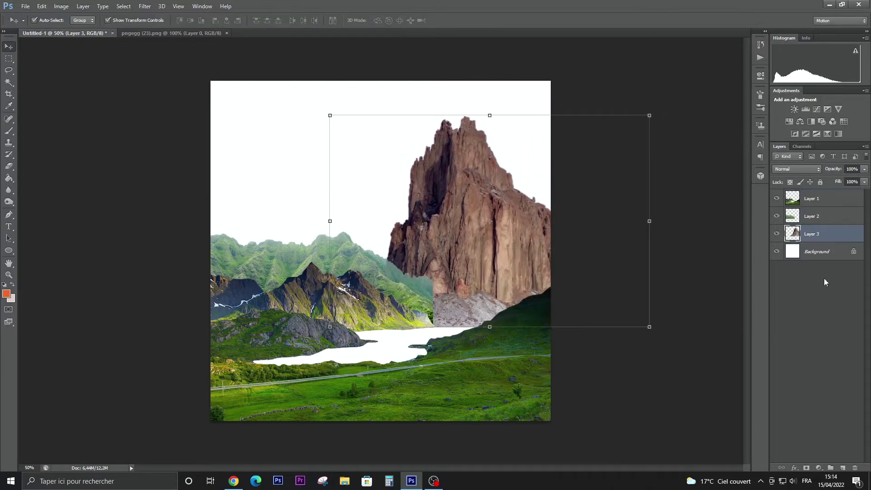
click(795, 339)
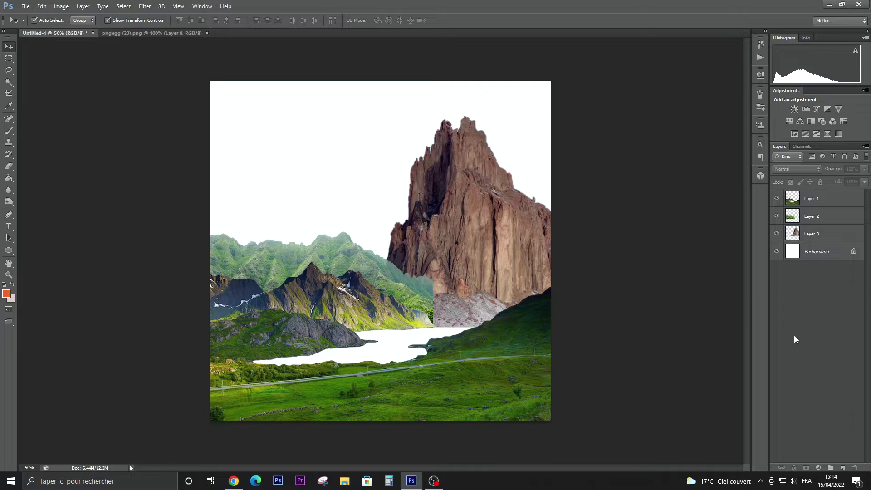
click(839, 234)
mouse_move(577, 302)
mouse_down()
mouse_move(590, 302)
mouse_move(578, 301)
mouse_up()
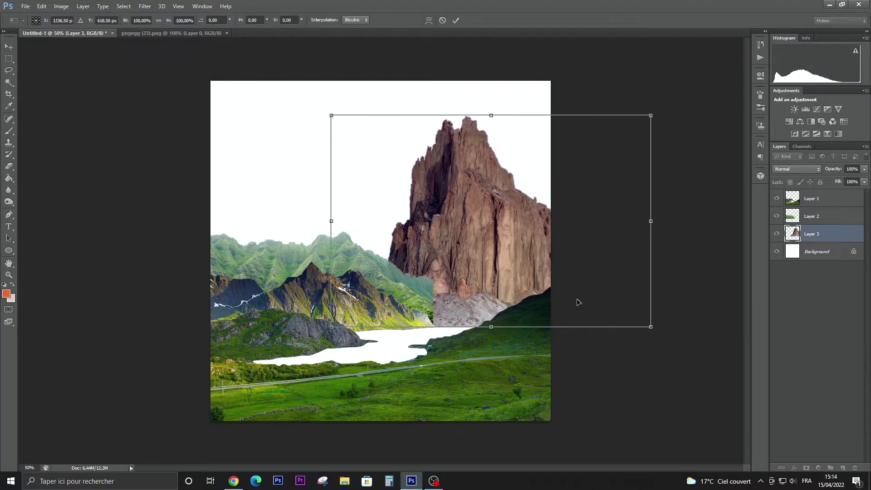
key(Return)
click(611, 381)
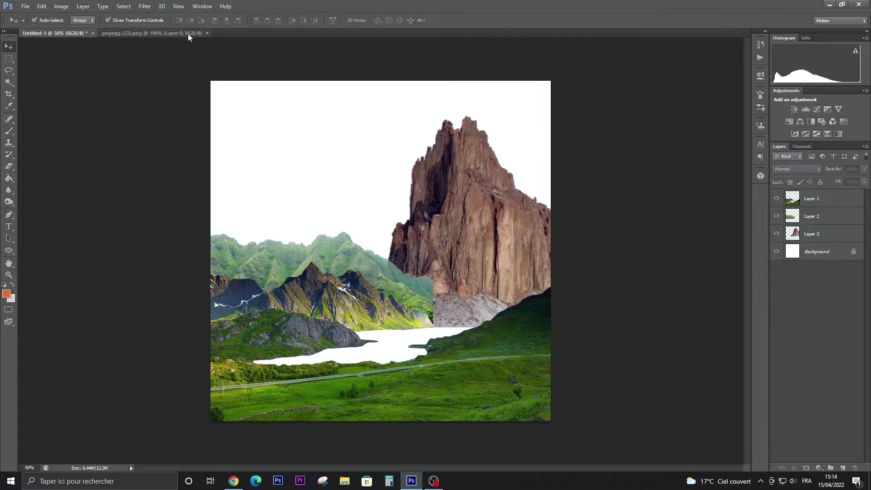
click(207, 33)
click(26, 7)
Add Mountain.png as the bottom scenery layer, shifted left to peek out behind the brown cliff
click(28, 26)
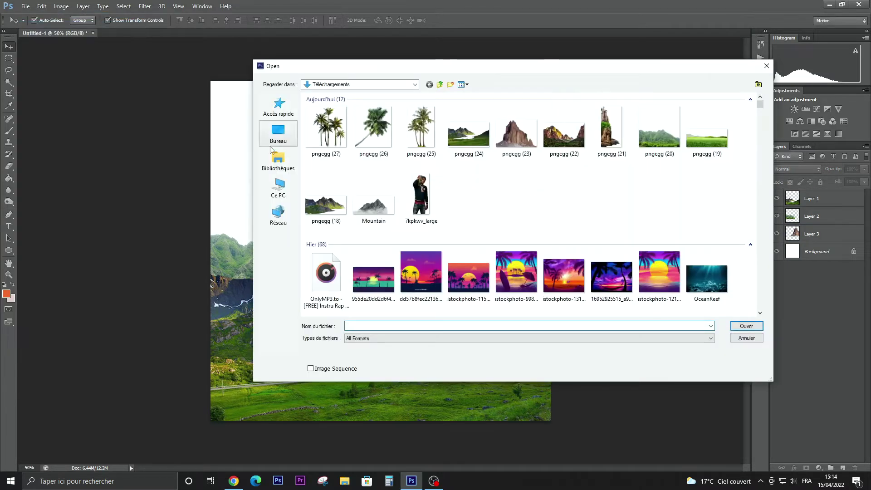
double_click(361, 192)
mouse_move(360, 192)
mouse_down()
mouse_move(70, 34)
mouse_move(431, 195)
mouse_move(460, 137)
mouse_up()
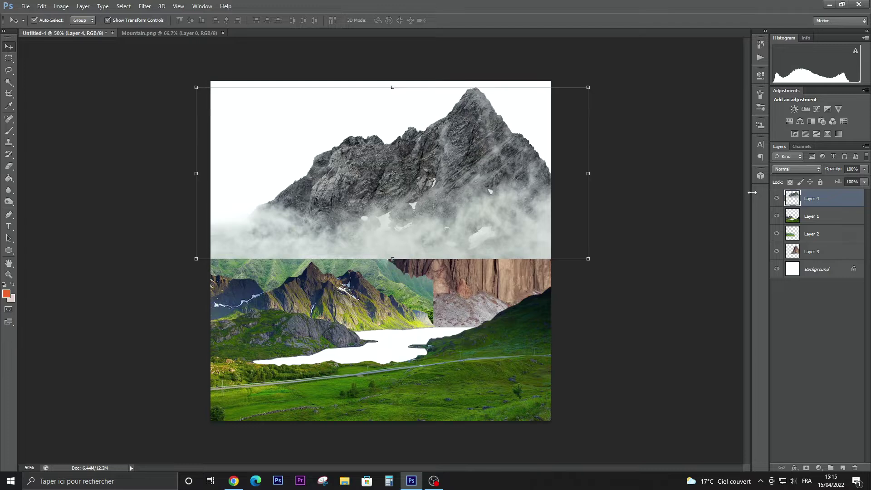
drag(816, 200, 828, 258)
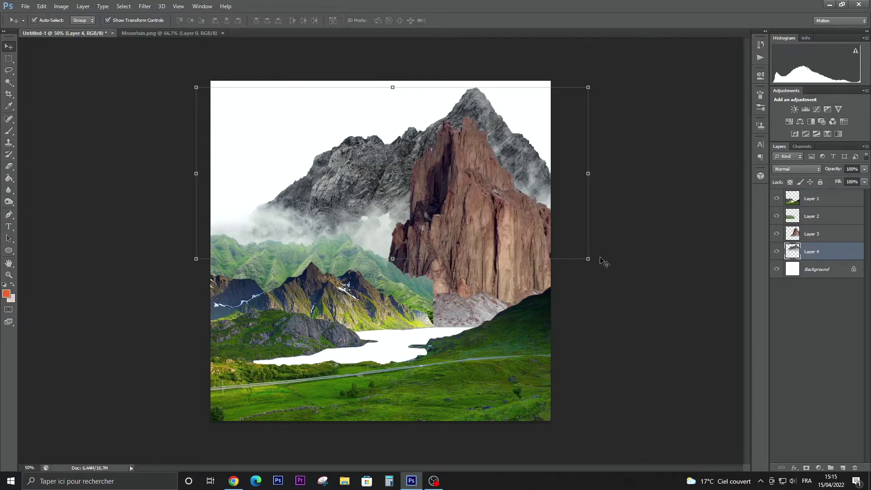
key(ctrl+t)
mouse_move(542, 239)
mouse_down()
mouse_move(519, 240)
mouse_move(595, 271)
mouse_up()
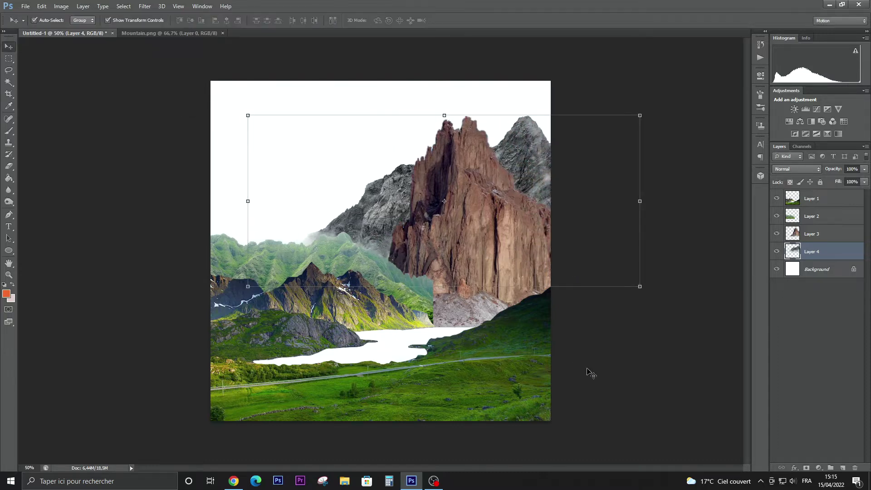
key(Return)
click(25, 6)
Add the skull image shrunk onto the brown cliff top and duplicate its layer
click(31, 26)
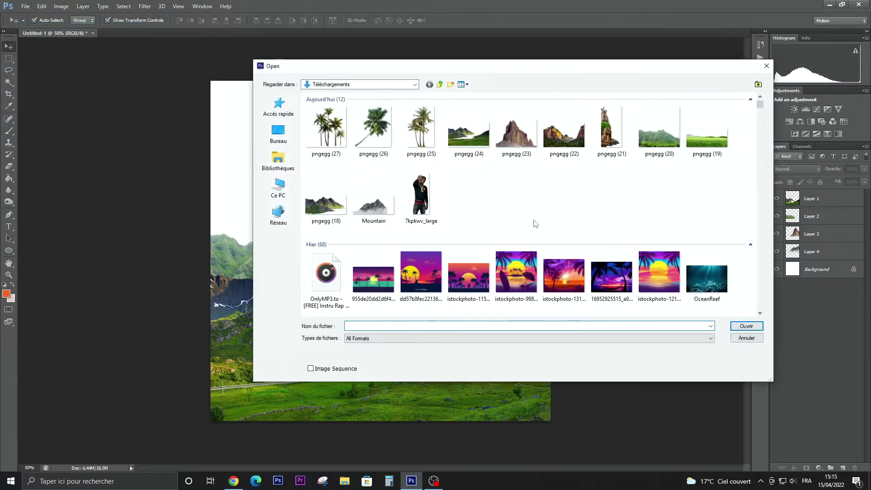
double_click(414, 189)
mouse_move(447, 200)
mouse_down()
mouse_move(71, 35)
mouse_move(492, 209)
mouse_move(522, 273)
mouse_up()
key(ctrl+t)
mouse_move(591, 132)
mouse_down()
mouse_move(393, 340)
mouse_move(393, 363)
mouse_up()
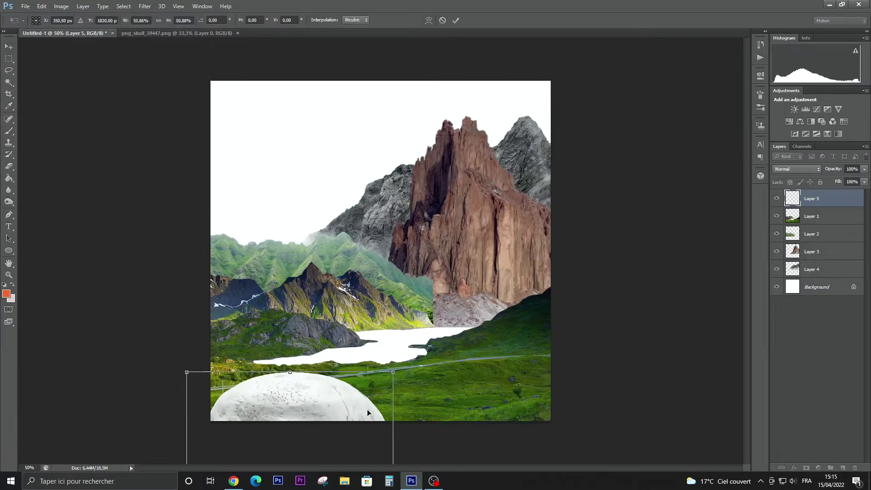
drag(295, 399, 421, 151)
mouse_move(515, 121)
mouse_down()
mouse_move(395, 298)
mouse_move(474, 164)
mouse_up()
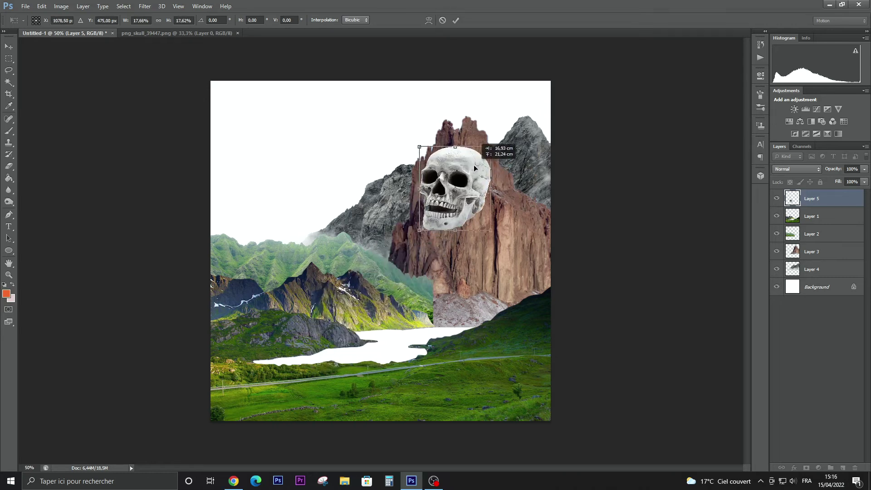
key(Return)
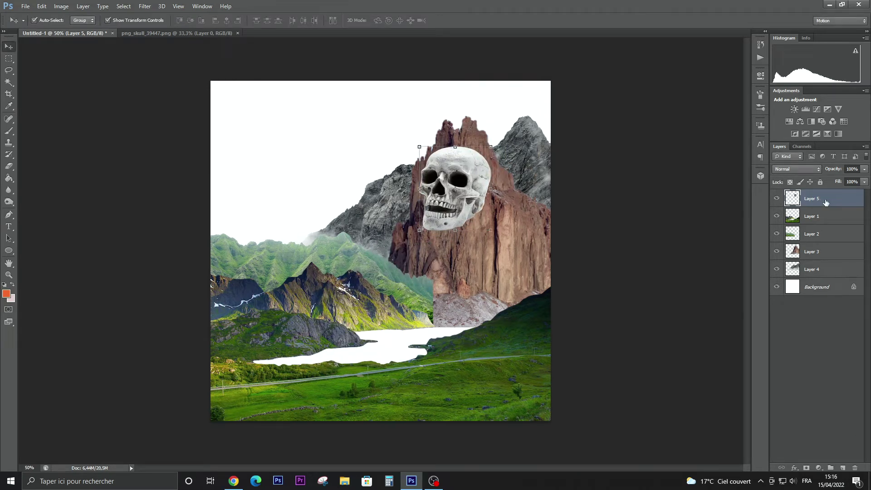
key(ctrl+j)
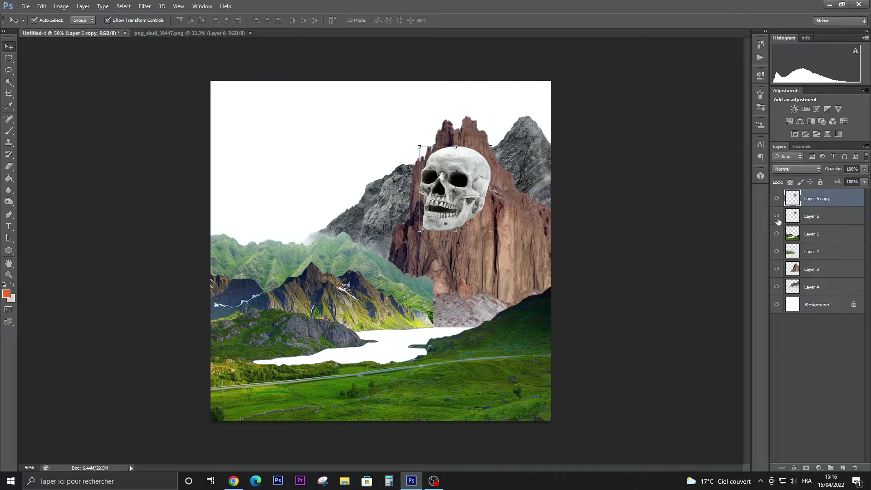
Duplicate the brown rock layer, move the copy to the top, and clip it to the skull copy
click(835, 272)
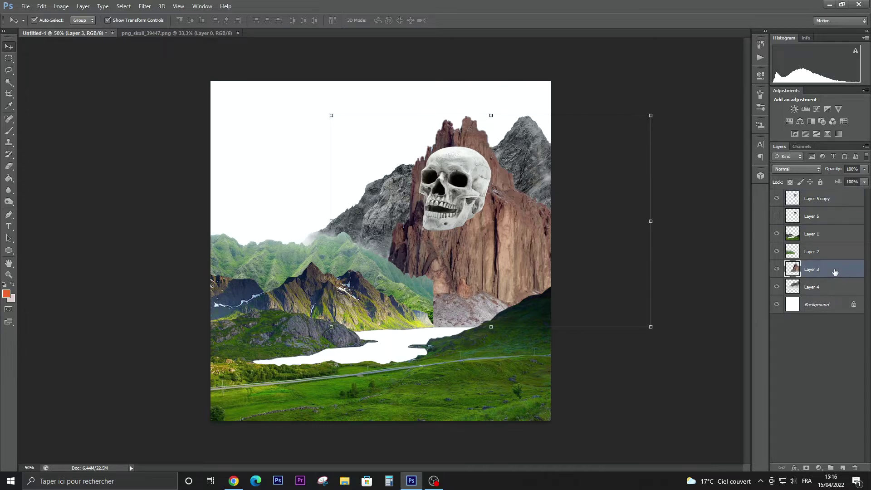
key(ctrl+j)
drag(835, 271, 835, 193)
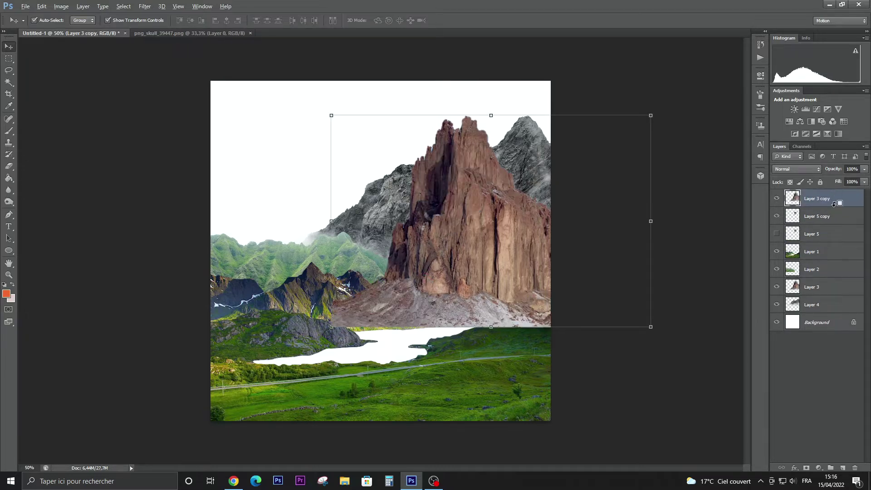
alt+click(834, 204)
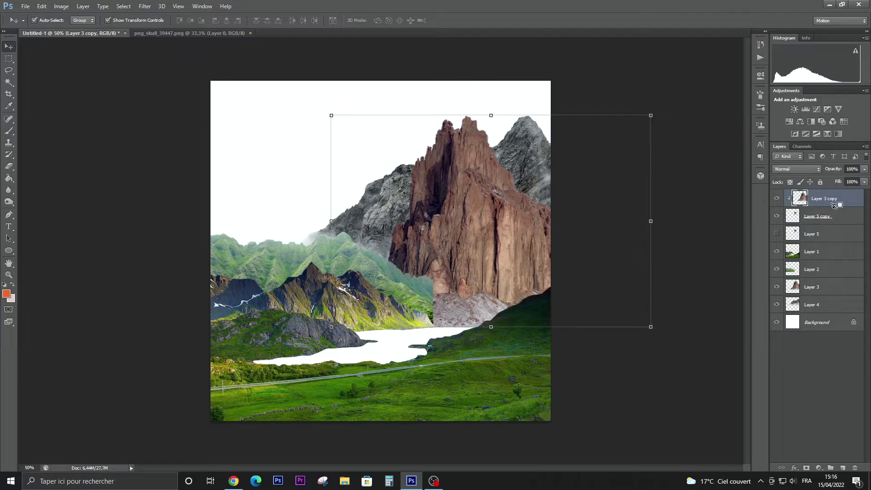
click(777, 199)
key(Left)
key(Left)
key(Left)
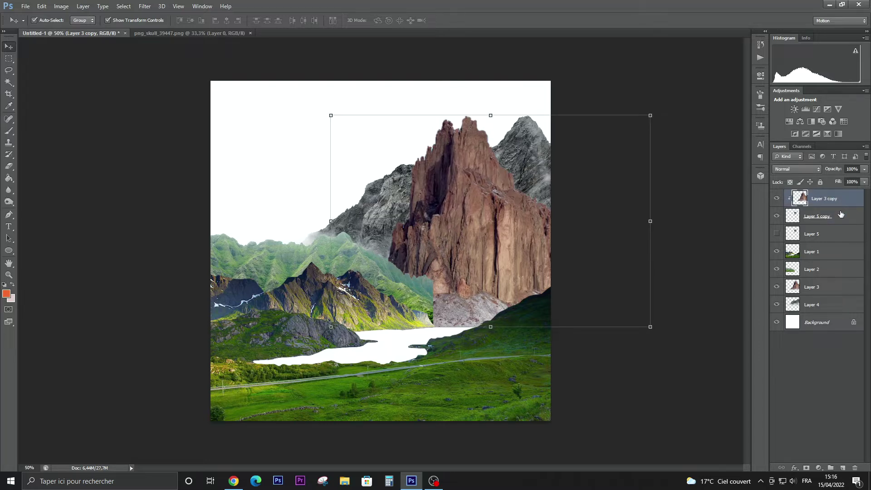
key(e)
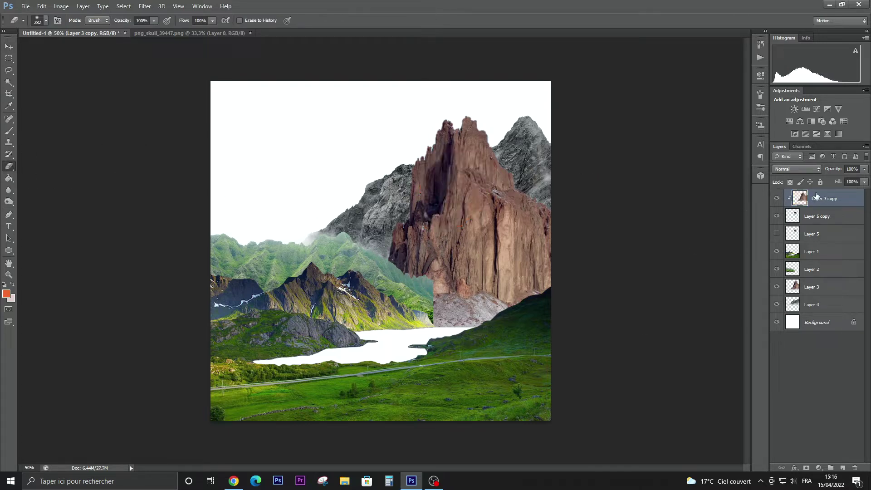
key(alt+BackSpace)
key(ctrl+z)
Release the clip, test and undo a fill, then re-clip the rock copy with Create Clipping Mask
alt+click(842, 205)
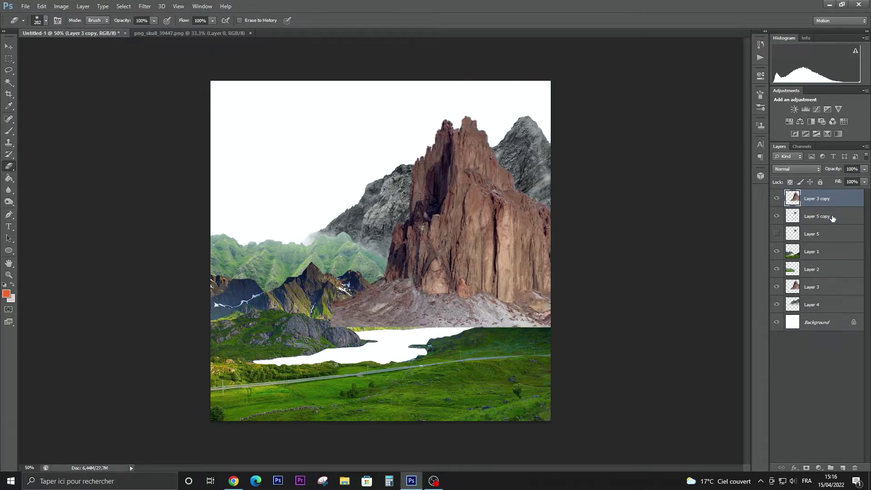
key(alt+BackSpace)
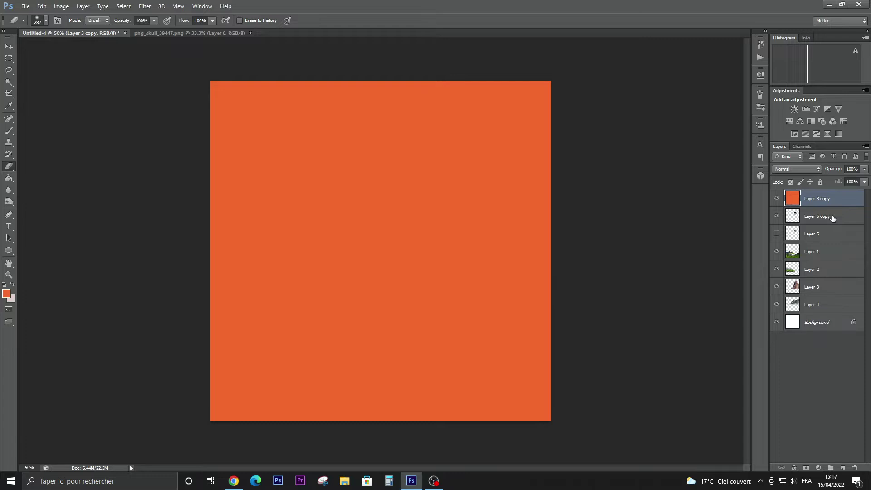
key(ctrl+z)
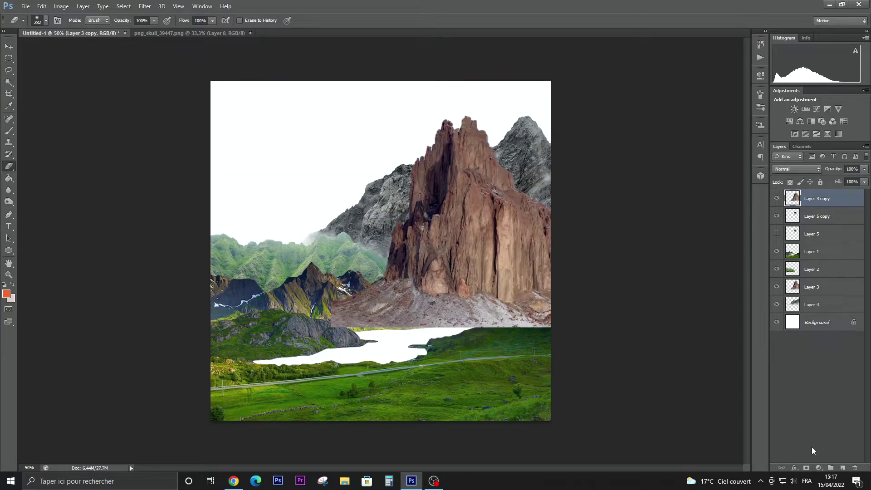
click(818, 467)
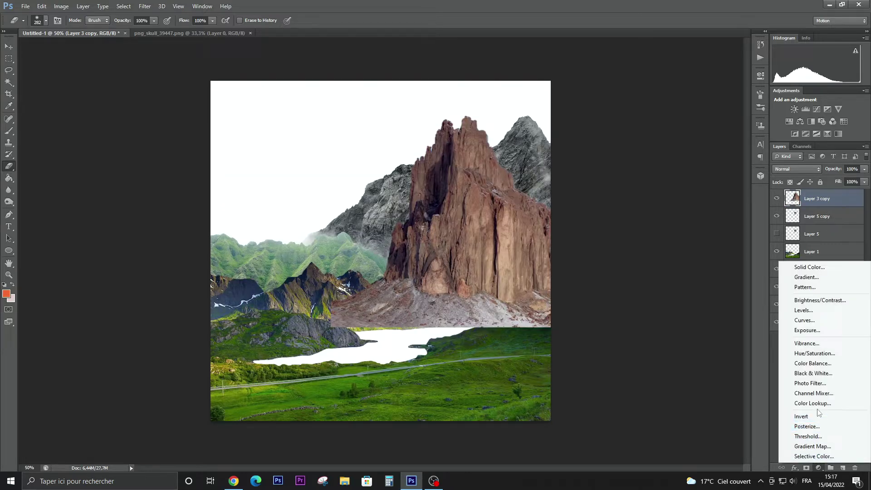
click(837, 199)
right_click(836, 200)
click(781, 236)
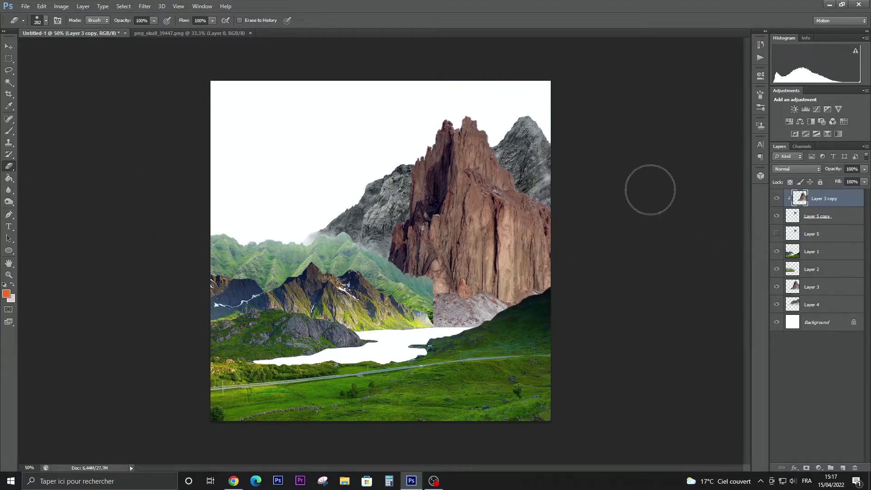
Try erasing the rock copy over the skull's face, then delete the rock copy layer
drag(864, 181, 843, 193)
scroll(490, 174, up, 5)
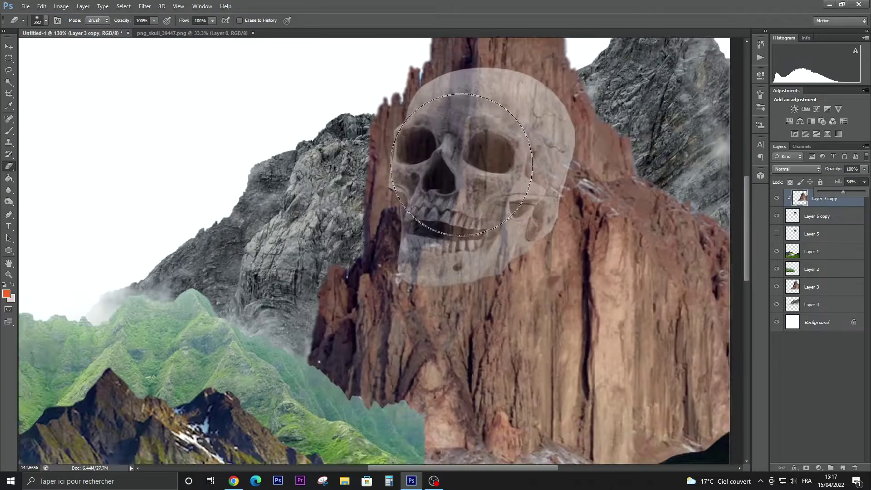
mouse_move(476, 150)
mouse_down()
mouse_move(522, 91)
mouse_move(454, 191)
mouse_up()
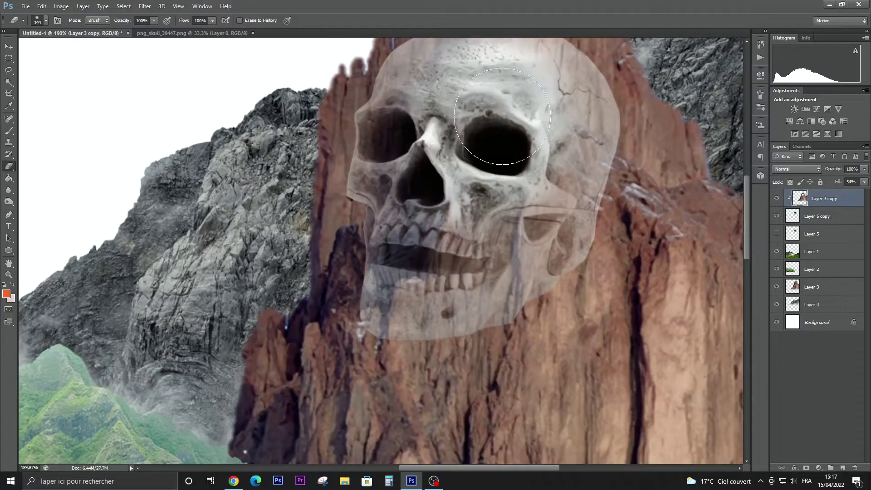
mouse_move(545, 114)
mouse_down()
mouse_move(478, 219)
mouse_move(447, 146)
mouse_move(408, 91)
mouse_up()
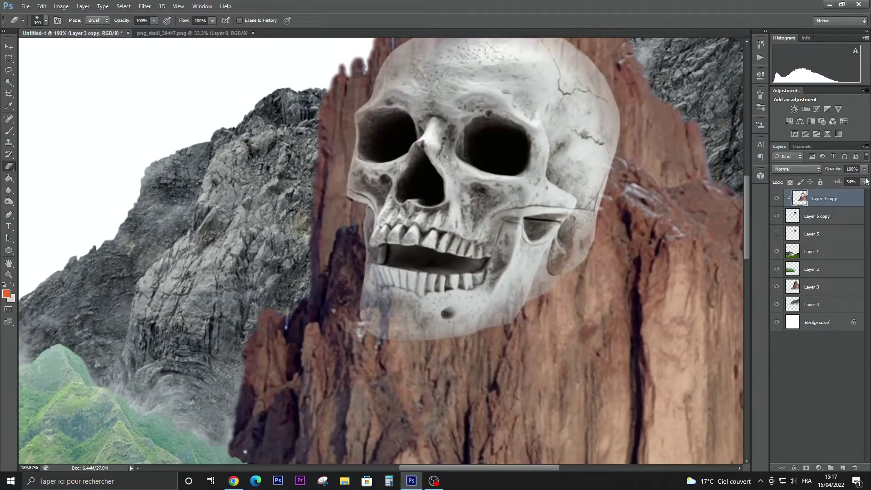
drag(864, 181, 867, 192)
drag(611, 232, 520, 309)
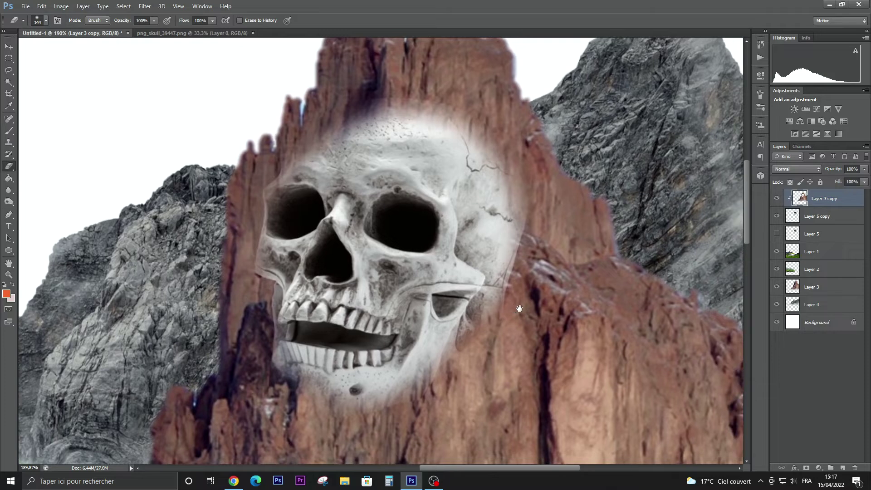
key(Delete)
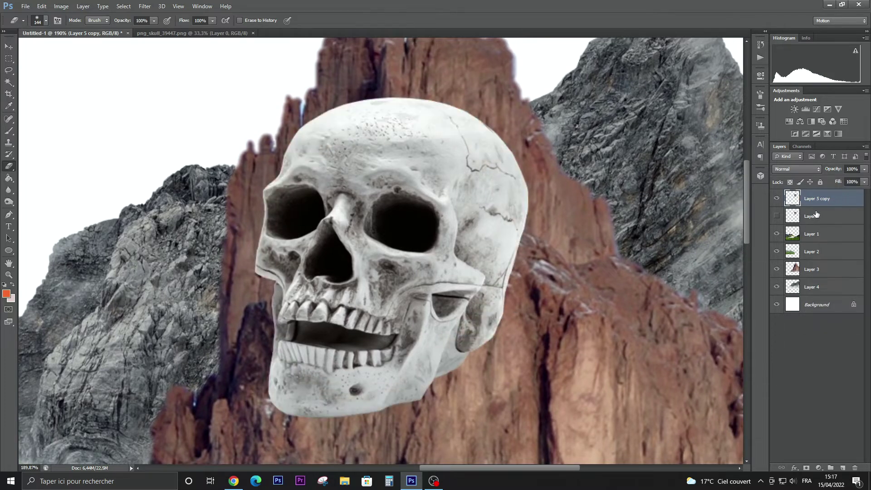
Erase the skull's right edge, lower-right jaw and the white glow beneath the jaw
mouse_move(562, 177)
mouse_down()
mouse_move(581, 265)
mouse_move(494, 333)
mouse_move(506, 163)
mouse_move(495, 88)
mouse_move(459, 116)
mouse_move(557, 229)
mouse_up()
mouse_move(527, 375)
mouse_down()
mouse_move(408, 393)
mouse_move(451, 323)
mouse_up()
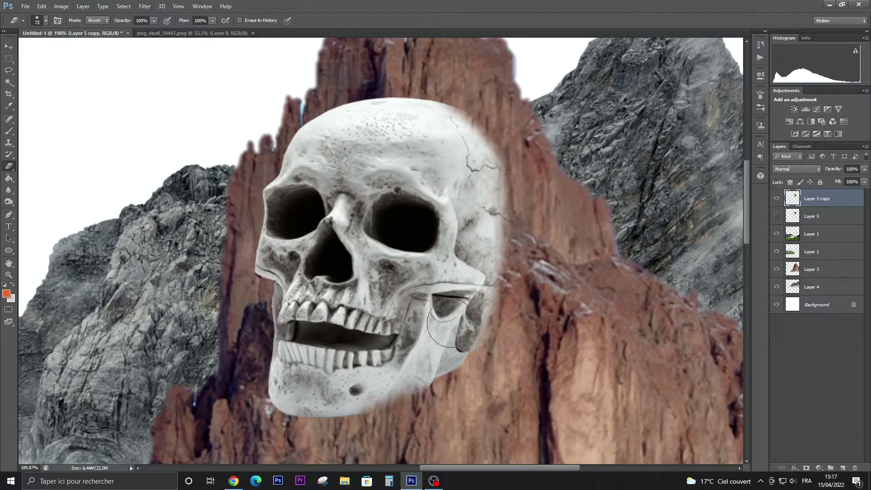
click(45, 20)
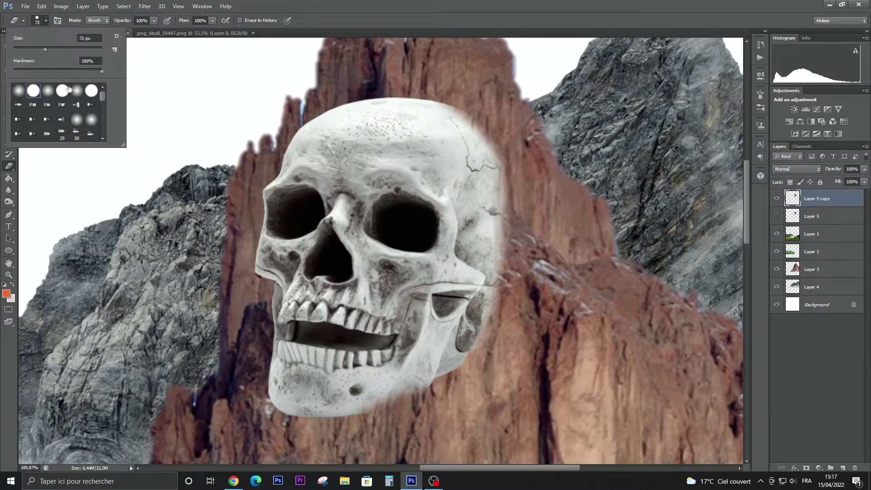
click(521, 87)
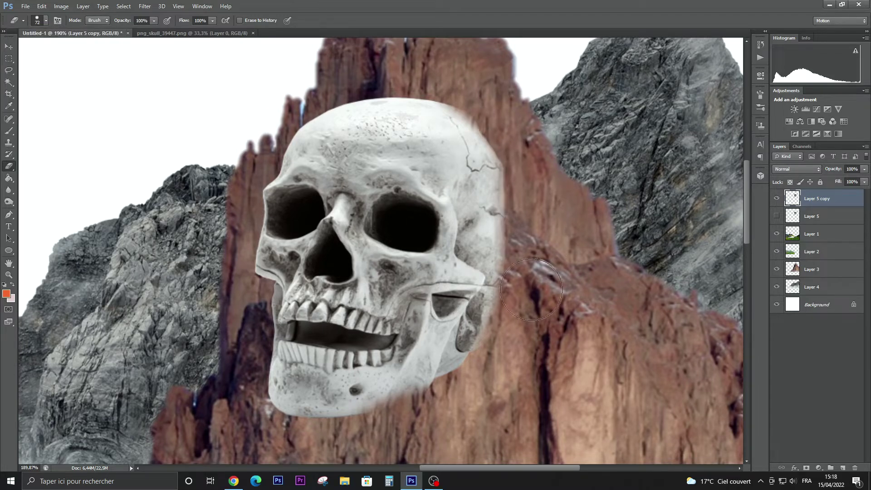
drag(500, 372, 439, 409)
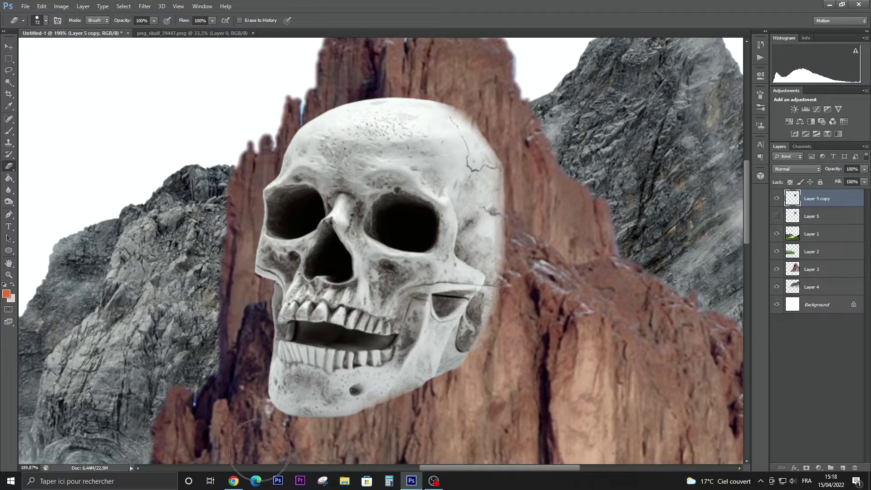
drag(300, 443, 314, 442)
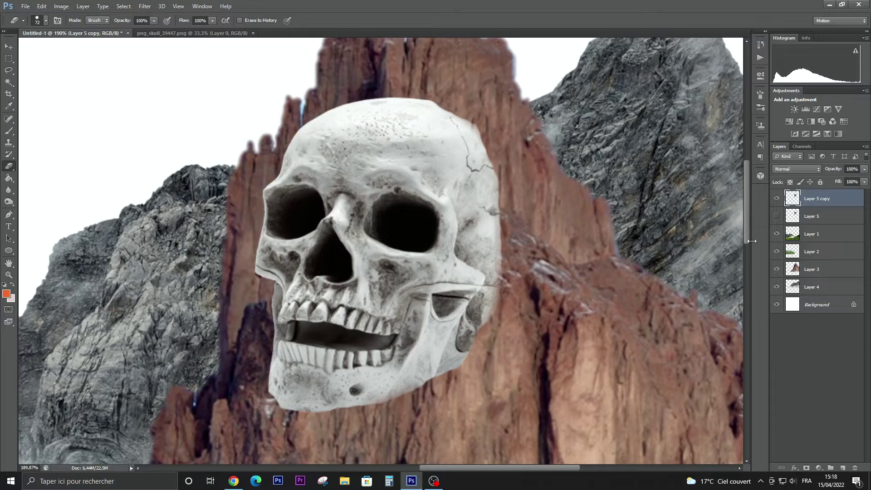
scroll(463, 263, down, 5)
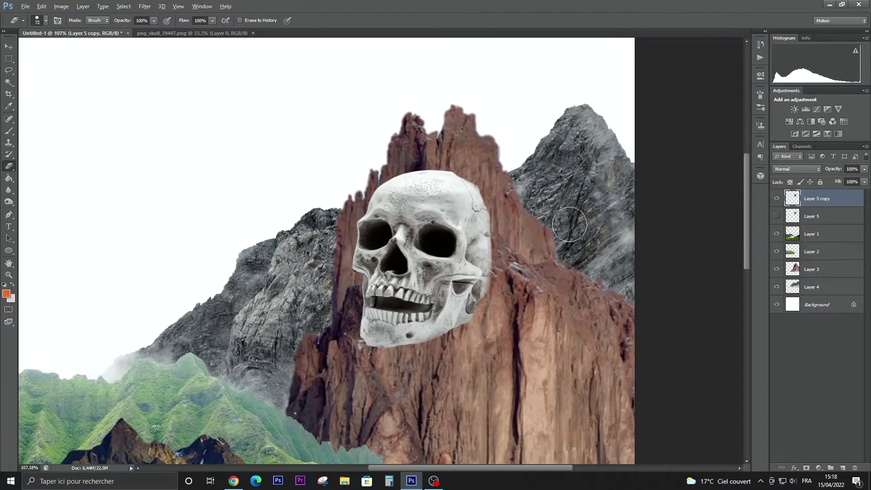
Match Color the skull to Untitled-1 Layer 3 at luminance 52, colour intensity 58, fade 50
click(61, 6)
click(208, 210)
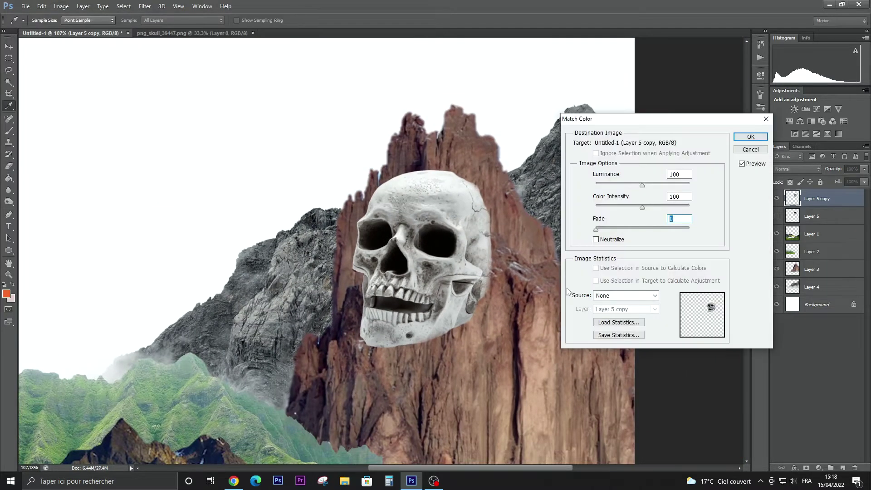
click(626, 296)
click(613, 313)
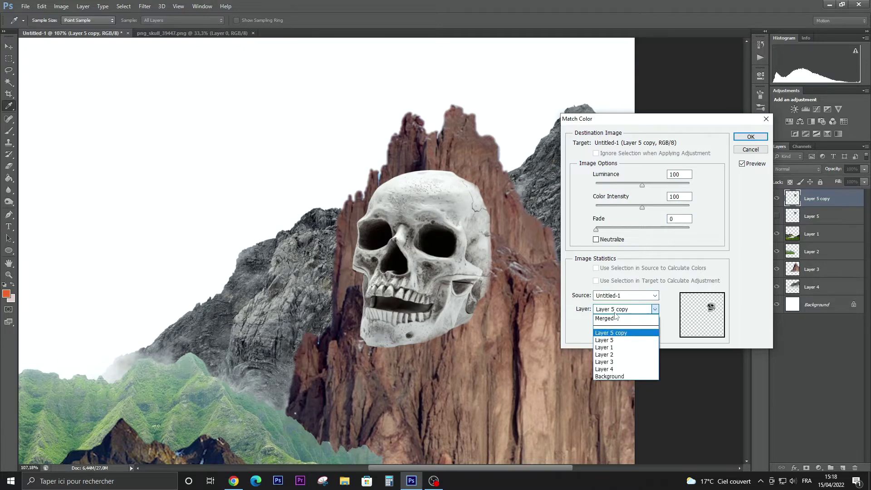
click(618, 357)
drag(614, 228, 625, 229)
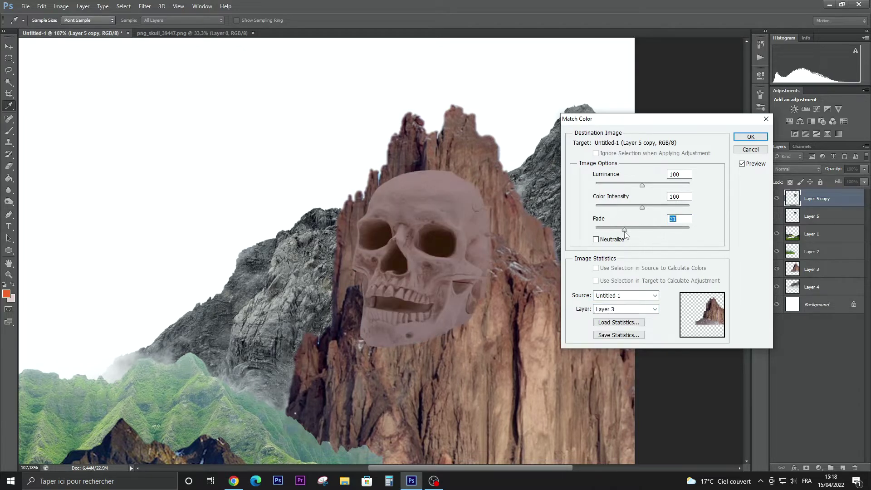
mouse_move(642, 185)
mouse_down()
mouse_move(620, 185)
mouse_move(666, 208)
mouse_up()
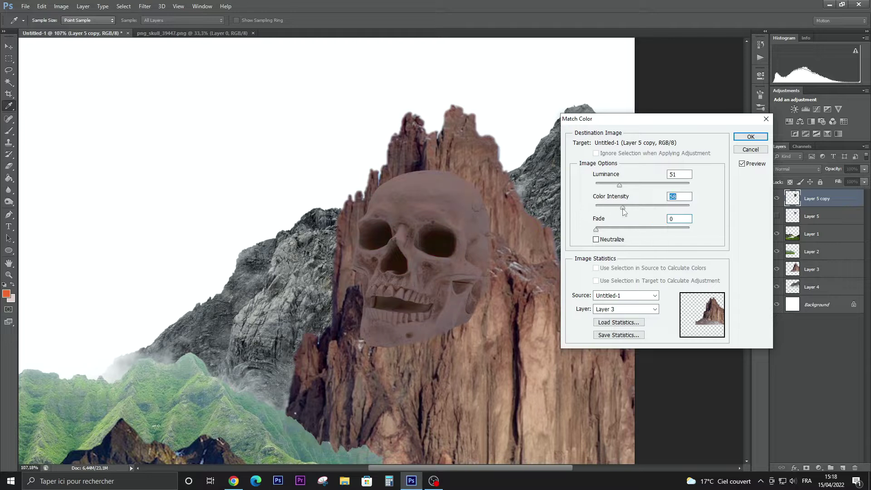
mouse_move(620, 188)
mouse_down()
mouse_move(609, 189)
mouse_move(621, 188)
mouse_up()
drag(605, 232, 643, 234)
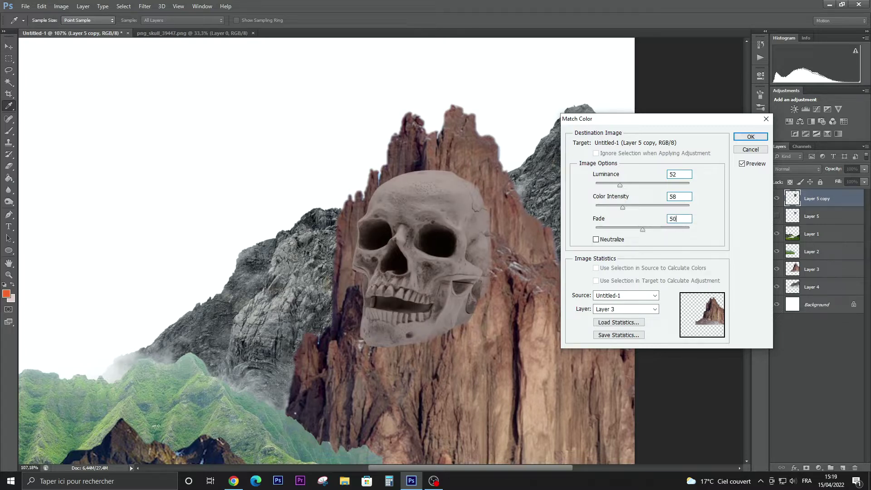
click(744, 137)
key(e)
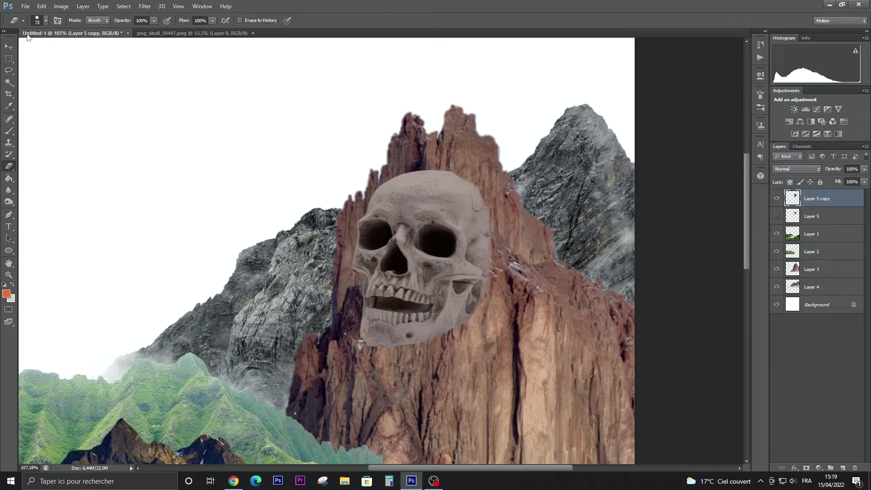
Enlarge the eraser to 260 and switch to the Clone Stamp tool on the skull layer
click(45, 20)
scroll(54, 122, down, 2)
scroll(54, 123, up, 2)
click(46, 21)
click(233, 482)
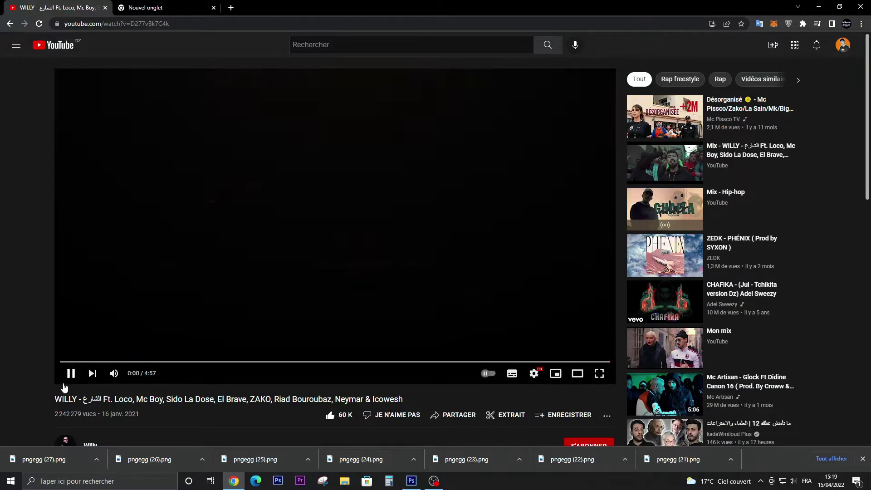
click(237, 484)
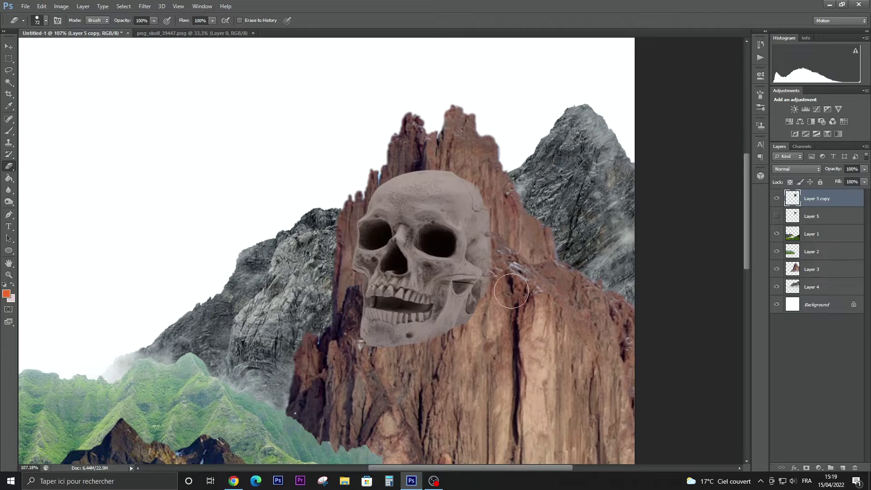
key(bracketright)
key(bracketright)
key(bracketright)
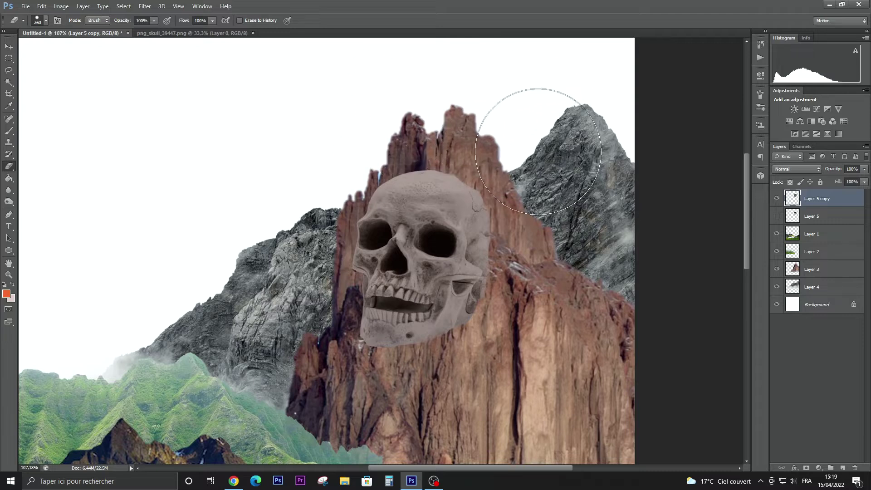
scroll(523, 280, down, 5)
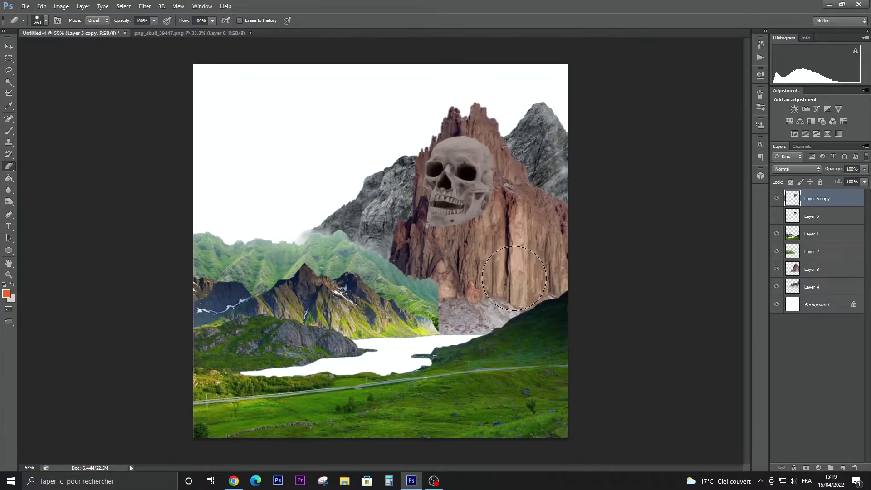
scroll(497, 276, up, 2)
scroll(497, 275, up, 3)
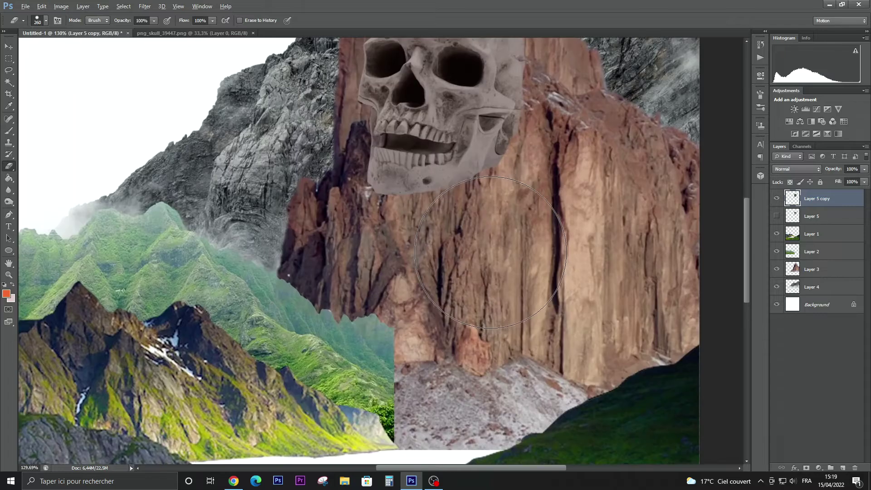
click(836, 268)
key(s)
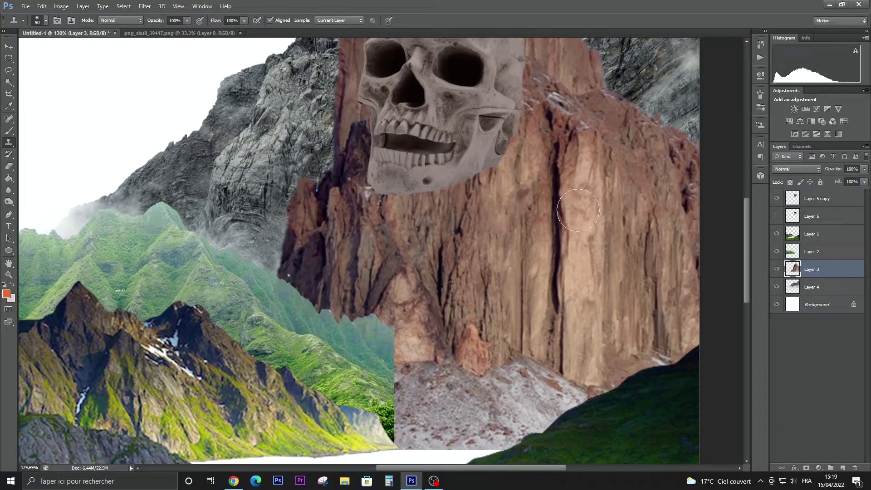
click(831, 198)
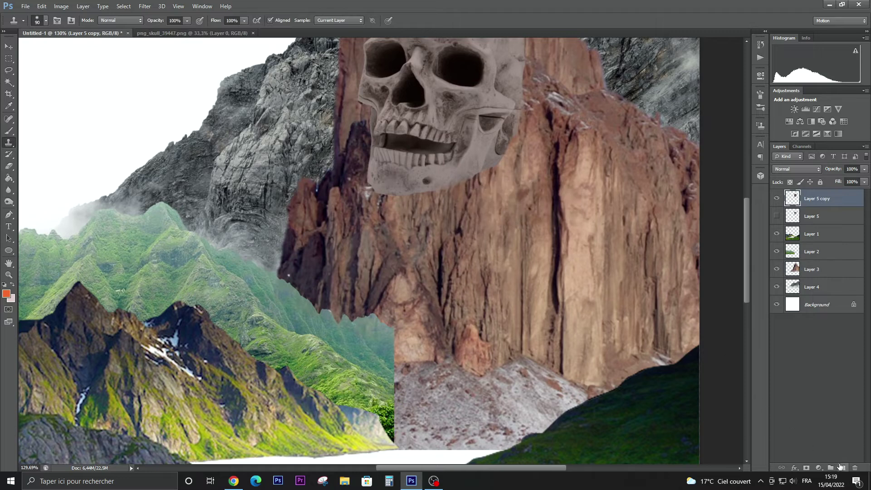
Clone rock texture over the skull's jaw, right cheek and edges, undoing a stray sky stroke
drag(390, 222, 438, 214)
drag(420, 215, 530, 133)
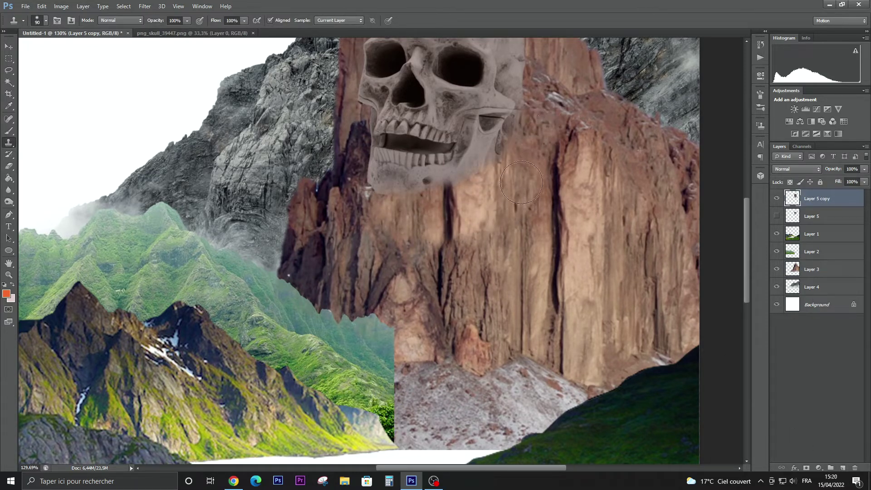
drag(332, 236, 346, 172)
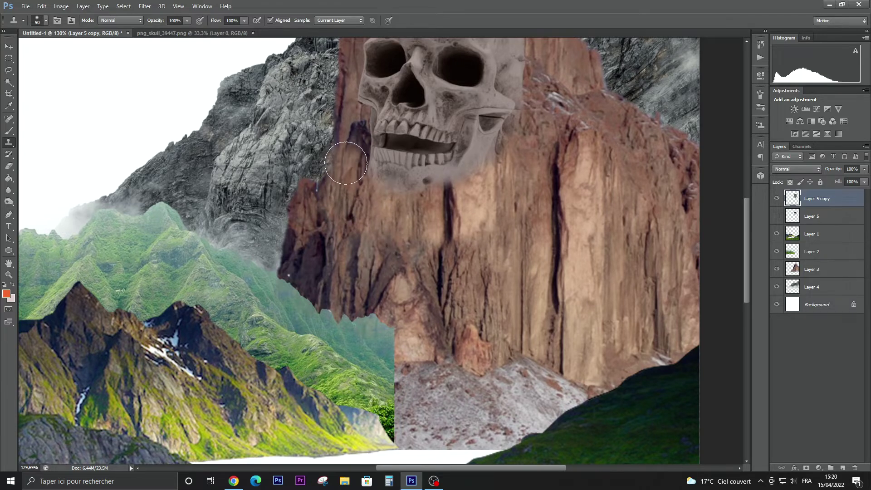
scroll(538, 208, up, 3)
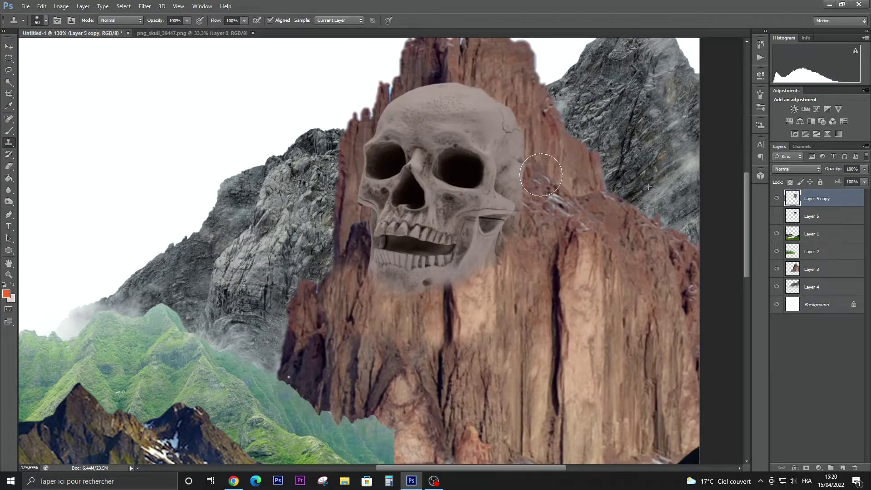
mouse_move(541, 174)
mouse_down()
mouse_move(540, 202)
mouse_move(542, 145)
mouse_move(502, 79)
mouse_up()
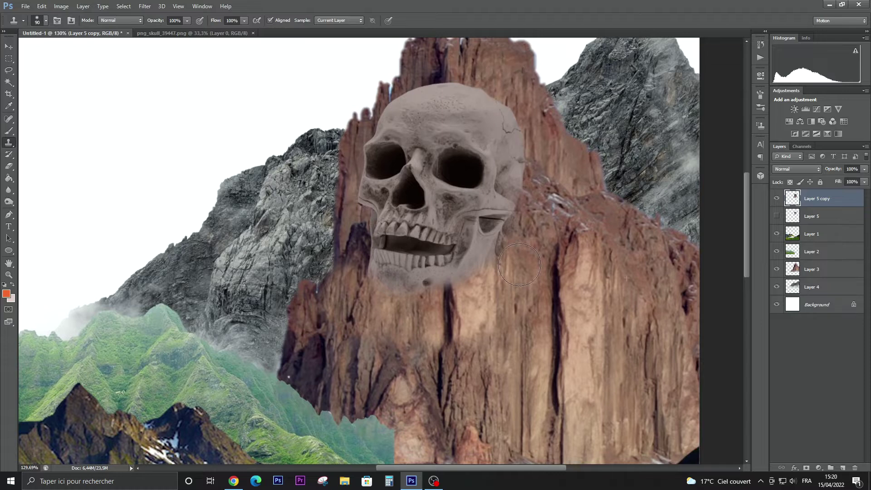
drag(530, 196, 508, 207)
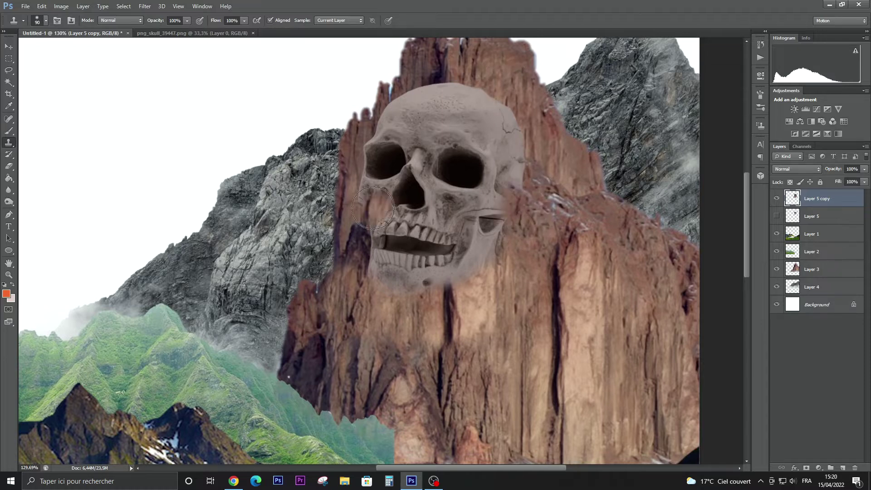
drag(336, 104, 377, 93)
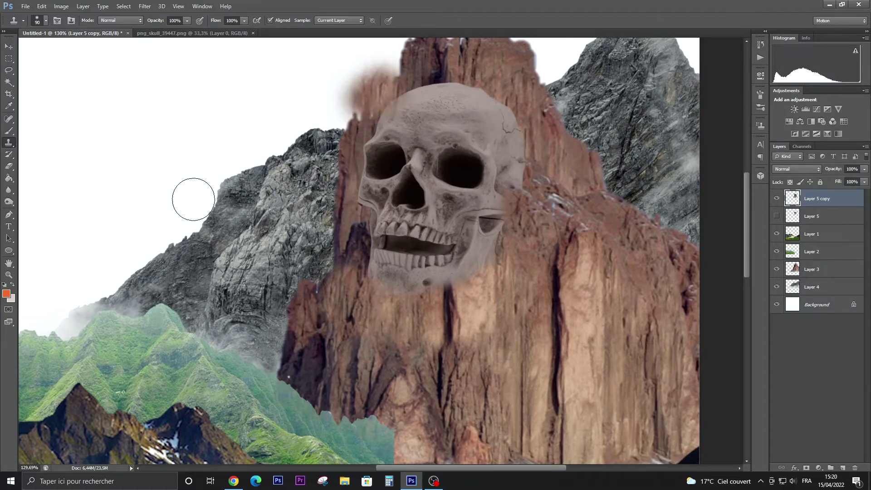
key(ctrl+z)
drag(251, 245, 265, 251)
scroll(265, 251, down, 4)
scroll(490, 293, down, 3)
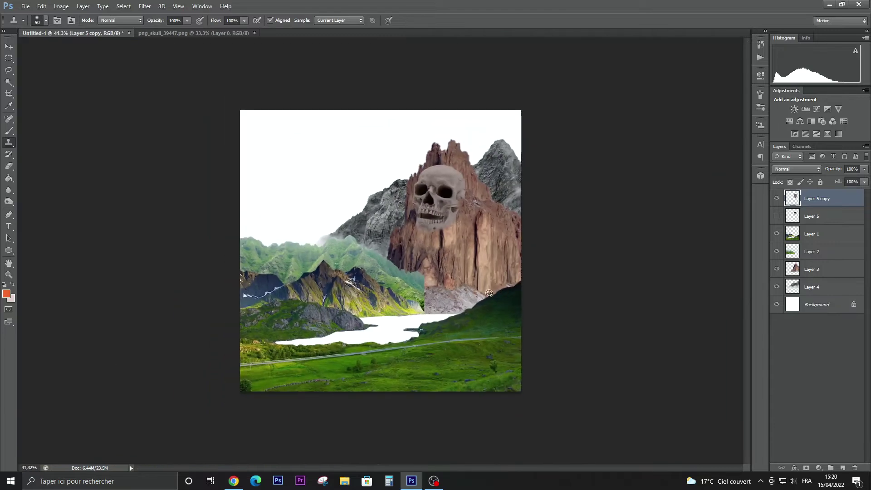
Add an Exposure adjustment clipped to the skull copy with gamma 0.84 and exposure -0.54
click(4, 48)
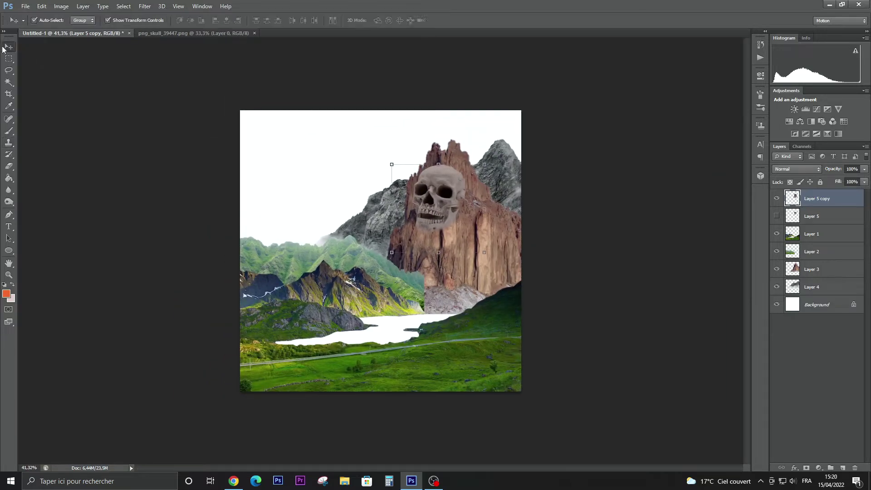
click(828, 109)
click(681, 222)
drag(701, 158, 705, 159)
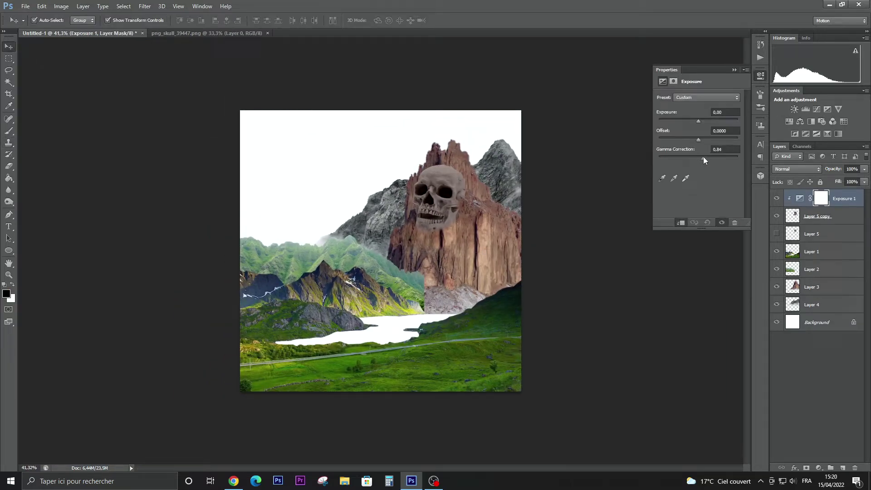
drag(696, 121, 695, 120)
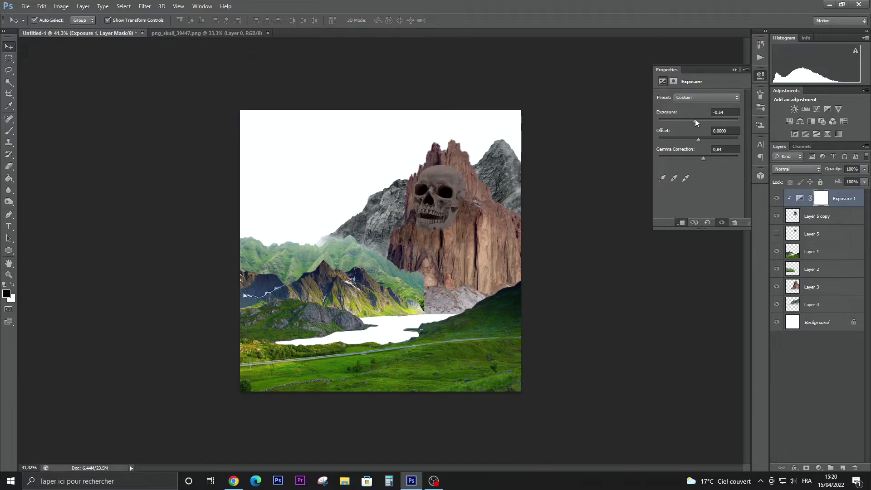
click(734, 70)
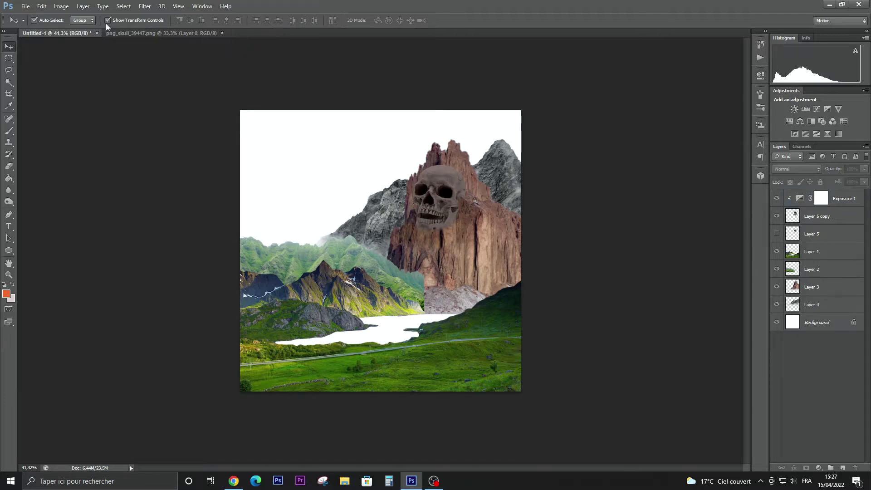
click(221, 33)
Open the blue water image, convert its background to a layer, and drag it into Untitled-1
click(79, 33)
click(25, 6)
click(35, 25)
double_click(316, 131)
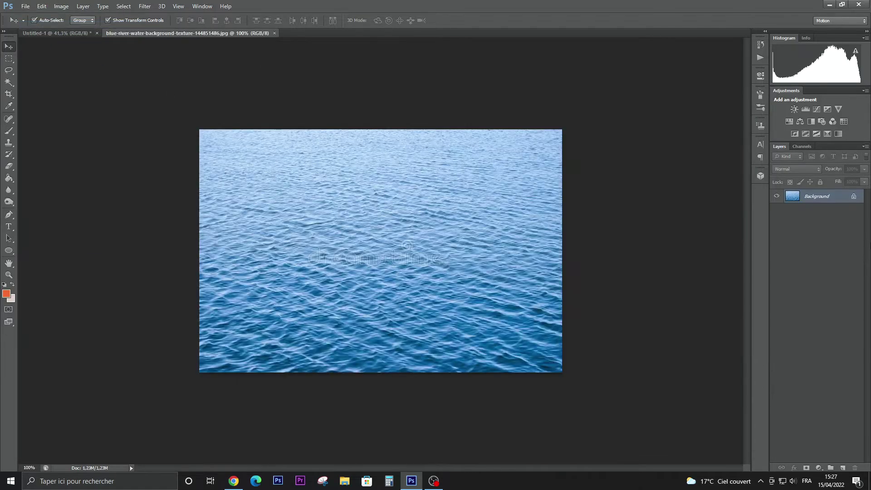
double_click(817, 196)
click(501, 156)
drag(473, 163, 412, 269)
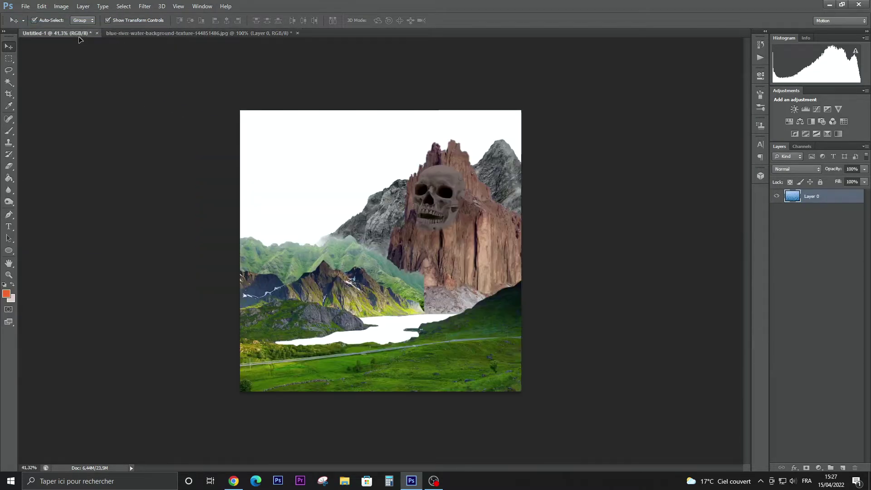
Place the water layer above Background and transform it (about 115%) into the valley lake
drag(840, 200, 845, 327)
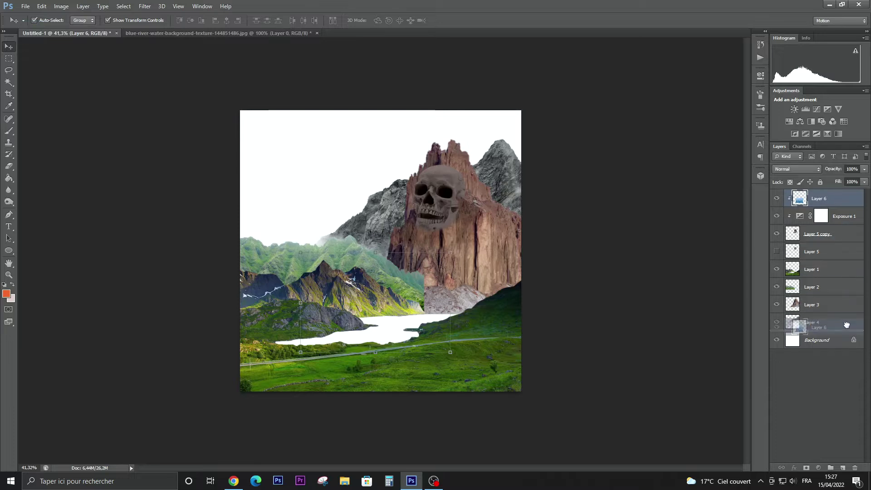
drag(450, 352, 474, 367)
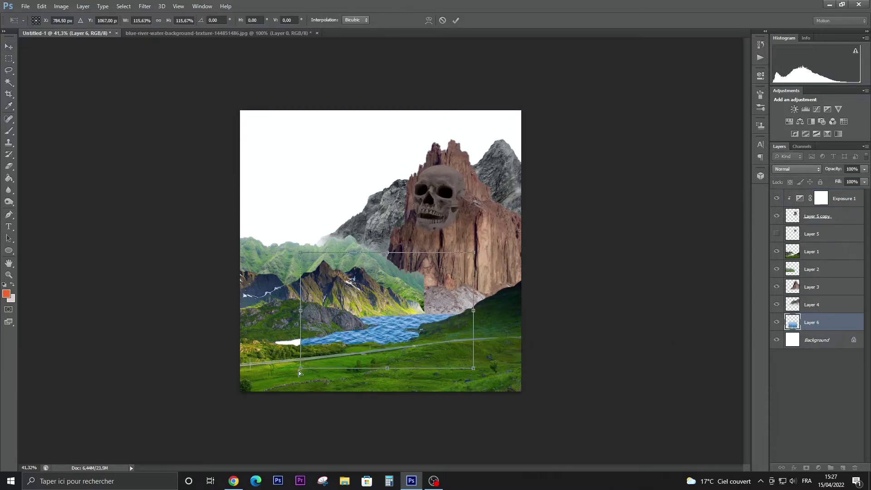
drag(299, 373, 243, 369)
drag(479, 256, 484, 285)
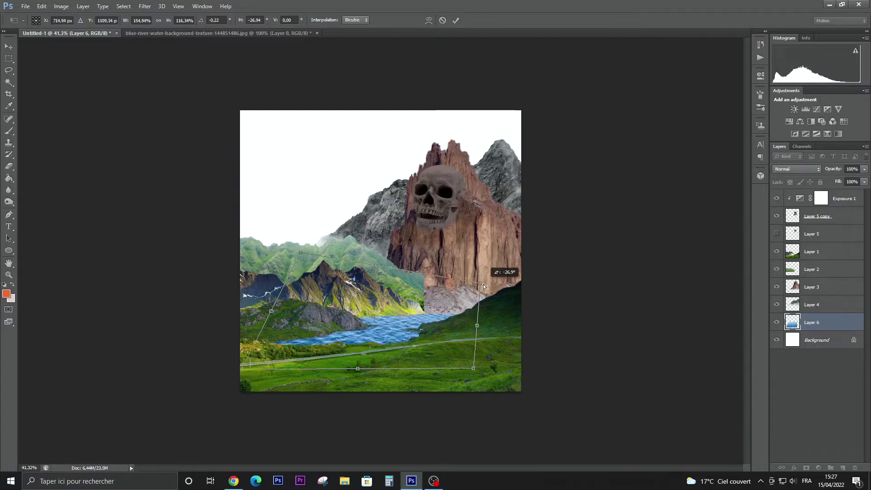
key(Return)
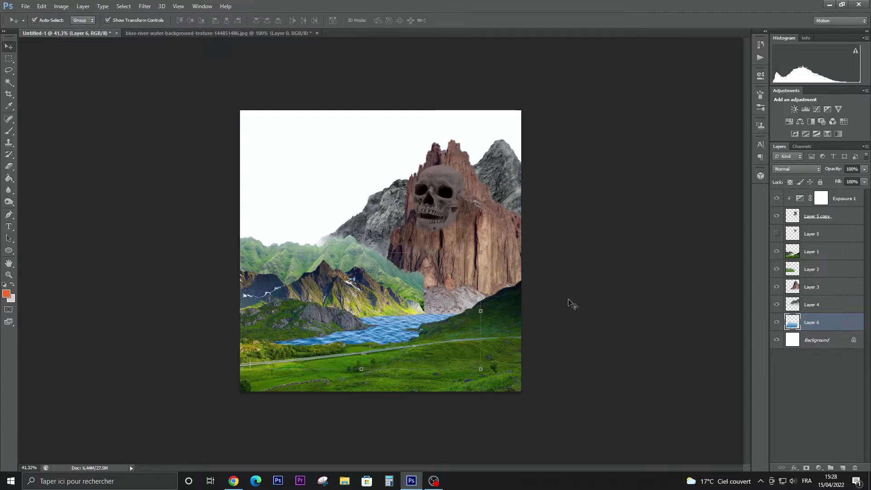
Darken the water with a clipped Exposure adjustment at -0.38, gamma 0.64
click(827, 109)
click(681, 222)
drag(698, 158, 711, 158)
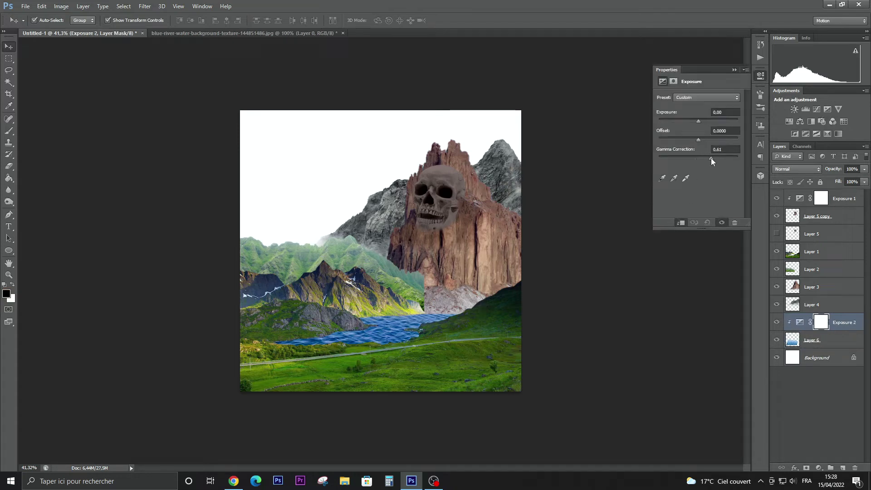
drag(699, 121, 695, 120)
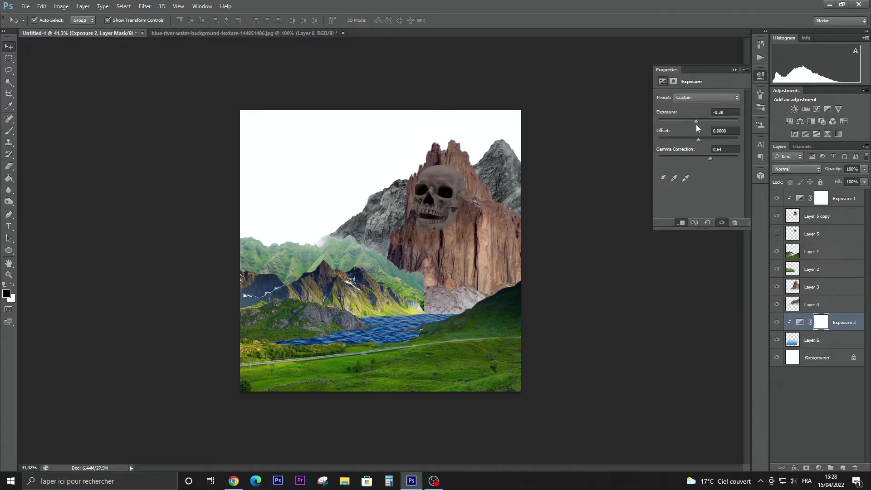
click(831, 431)
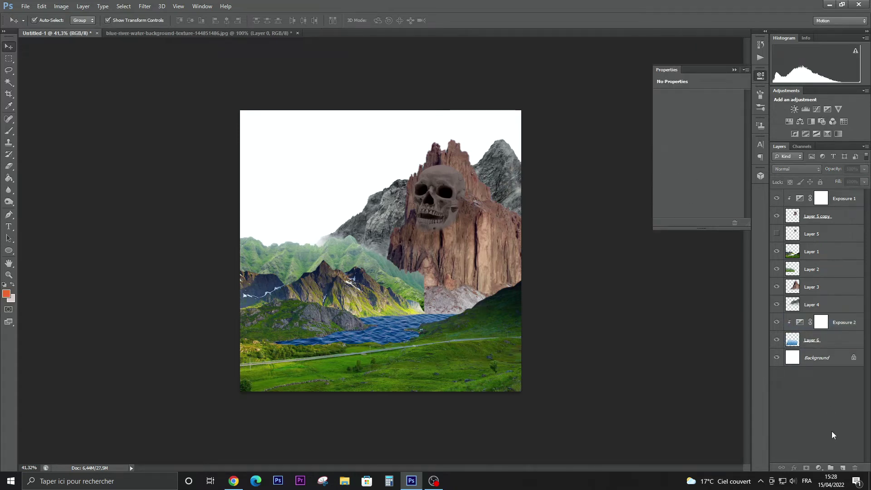
click(839, 272)
Set up the Eraser with 37% brush spacing and a 127 px size
scroll(425, 264, up, 2)
scroll(481, 344, up, 3)
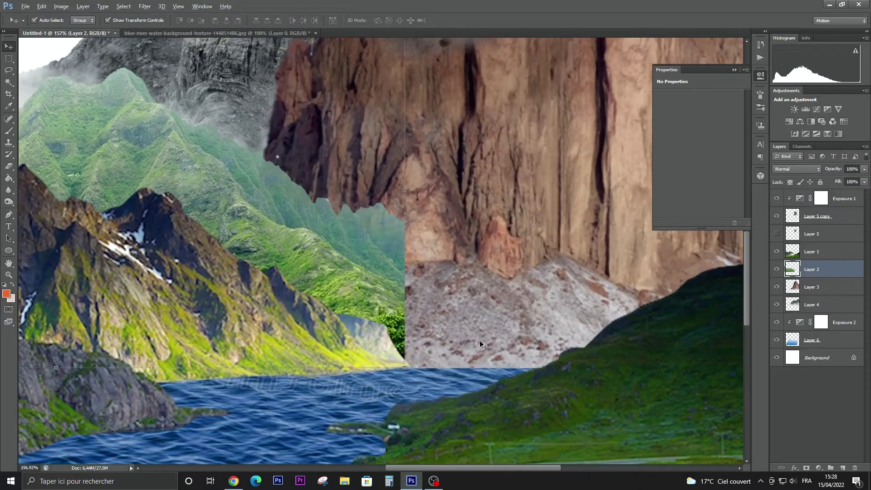
click(8, 167)
click(46, 20)
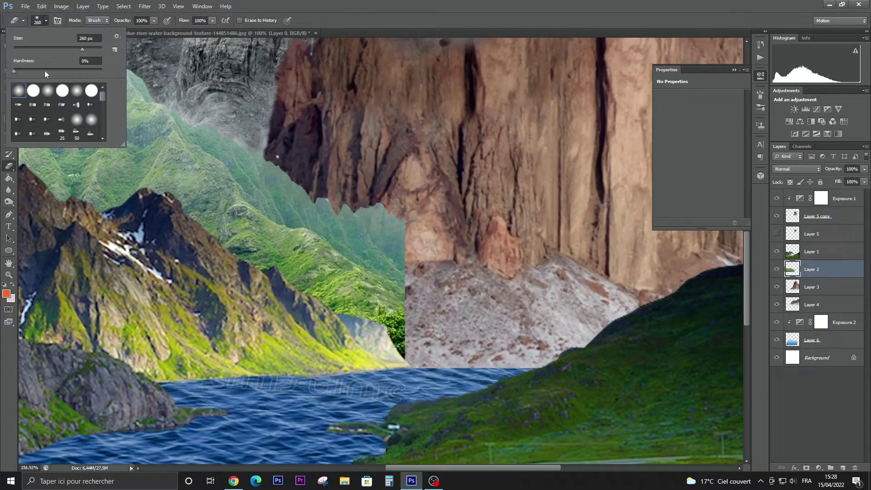
click(58, 20)
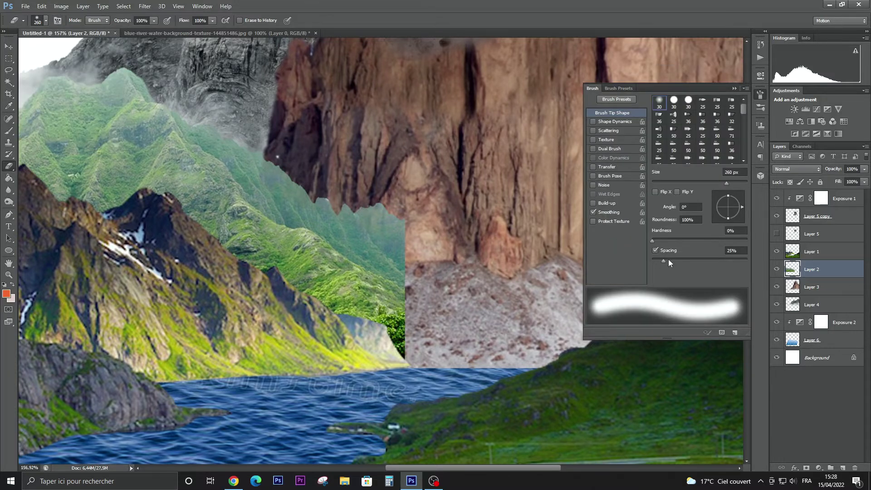
drag(668, 259, 669, 261)
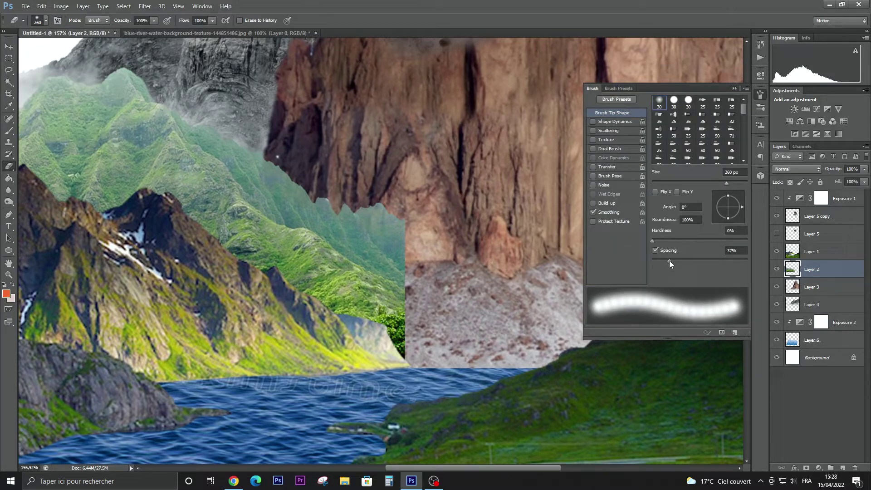
click(735, 89)
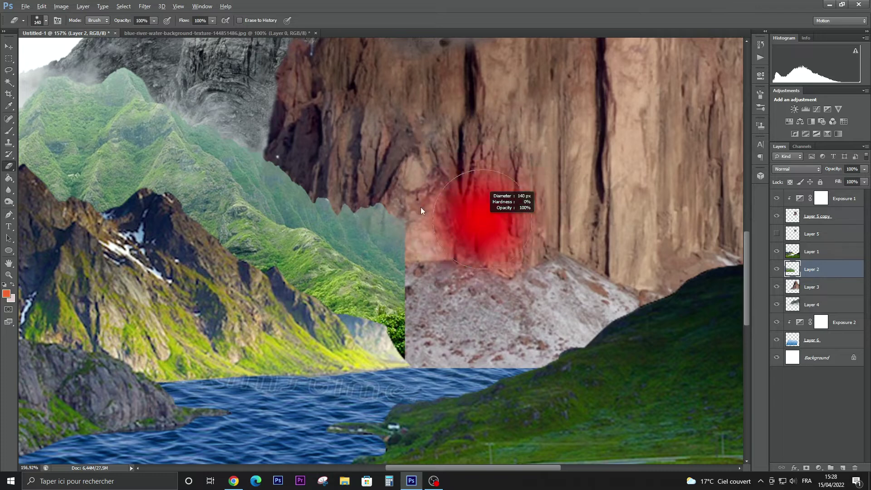
drag(477, 219, 446, 231)
Erase the hard edges of the green mountain, Layer 1 hillside and Layer 3 scree
mouse_move(295, 190)
mouse_down()
mouse_move(365, 209)
mouse_move(397, 340)
mouse_up()
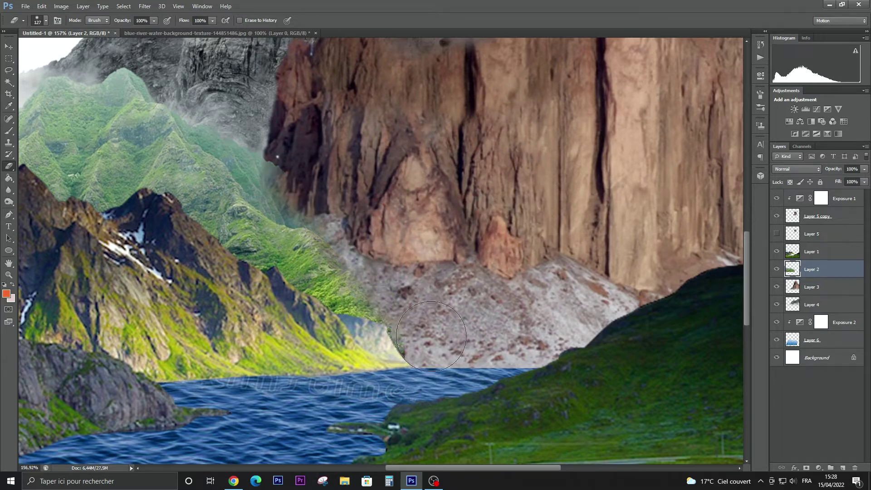
click(843, 253)
drag(467, 318, 417, 324)
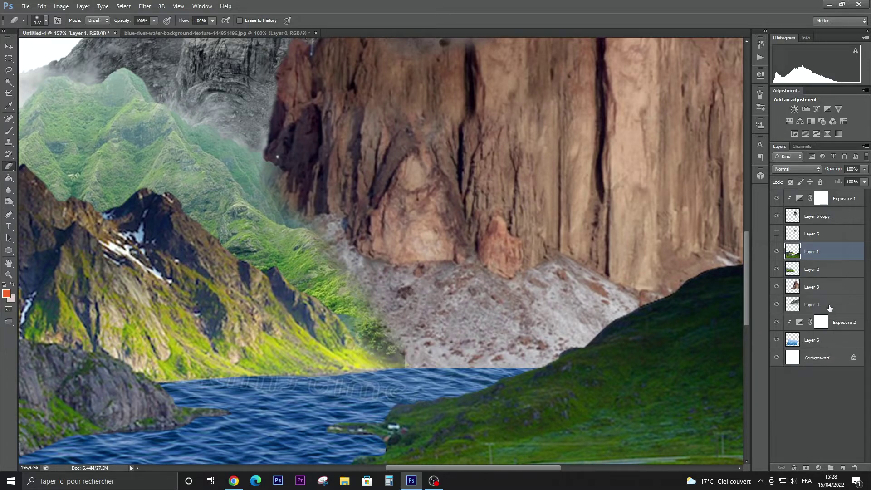
click(829, 291)
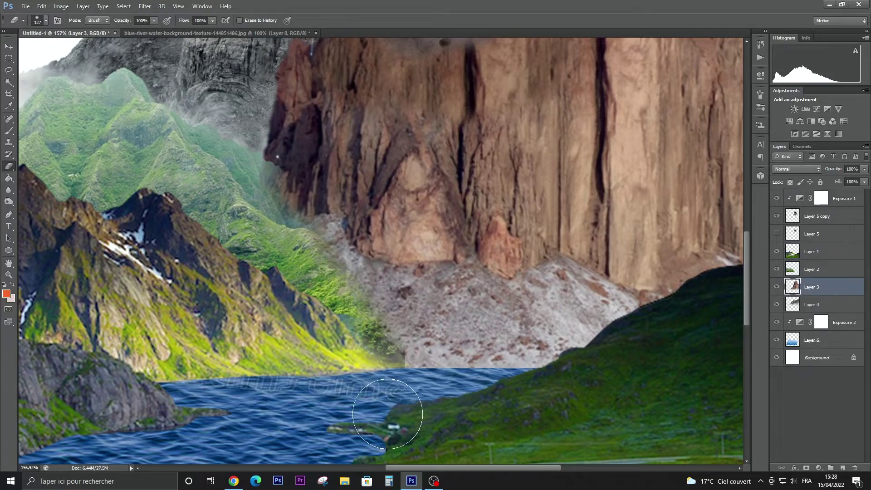
mouse_move(427, 404)
mouse_down()
mouse_move(554, 397)
mouse_move(453, 412)
mouse_move(421, 405)
mouse_up()
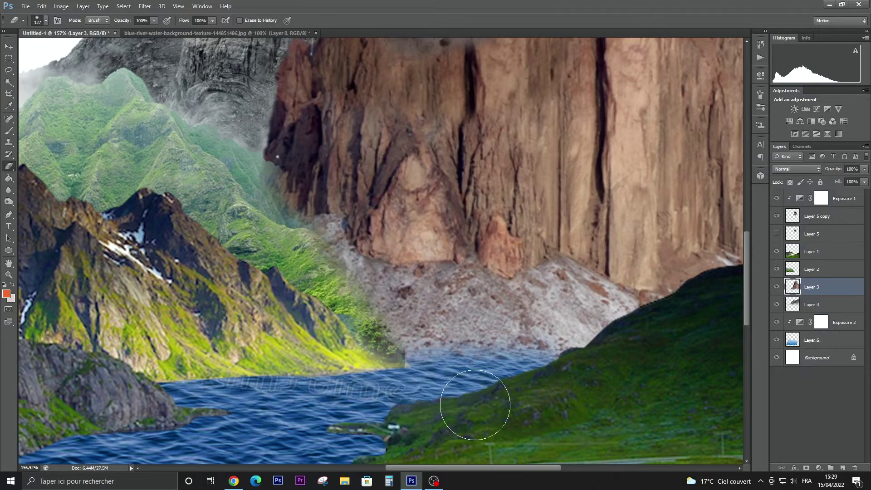
drag(475, 405, 583, 347)
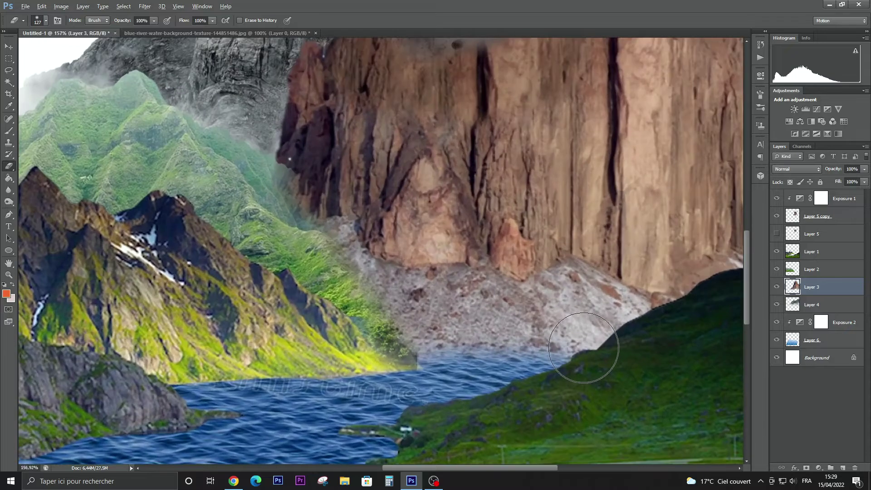
key(alt)
With a smaller brush, erase grass along the water's left edge on Layer 1 and Layer 2
click(840, 257)
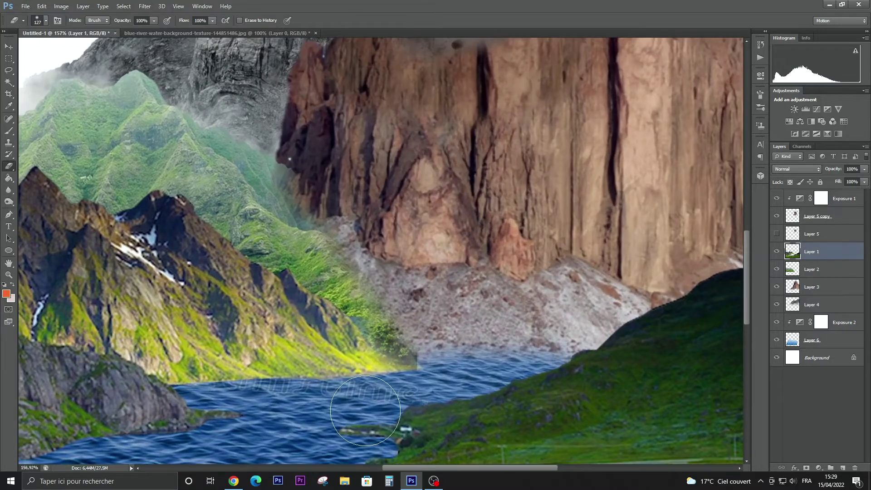
scroll(365, 411, down, 3)
scroll(354, 363, up, 2)
scroll(349, 354, up, 2)
scroll(348, 351, up, 2)
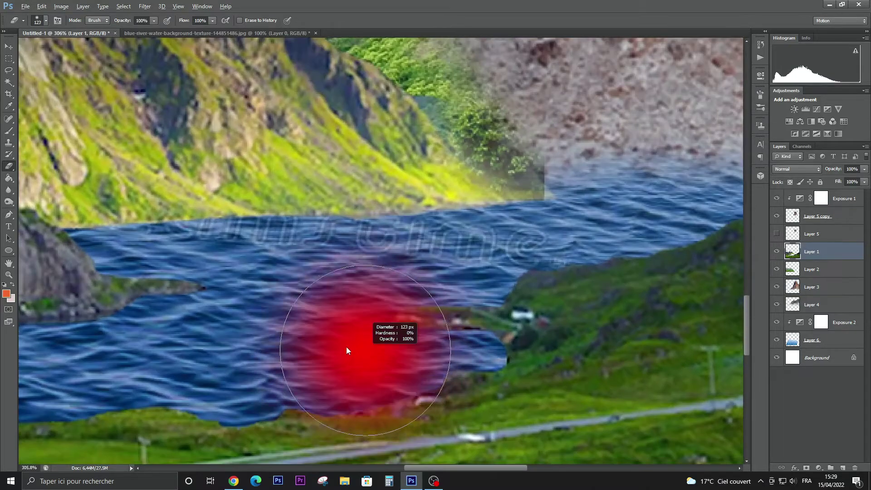
drag(348, 351, 281, 351)
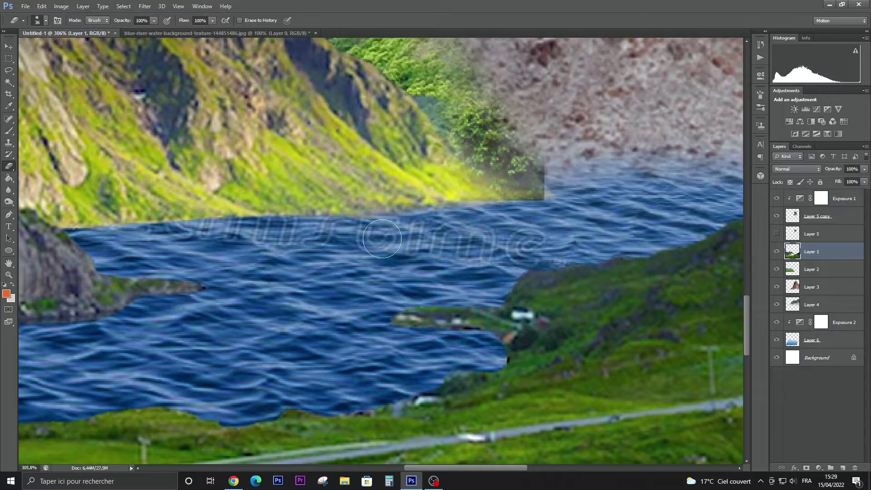
drag(154, 236, 77, 240)
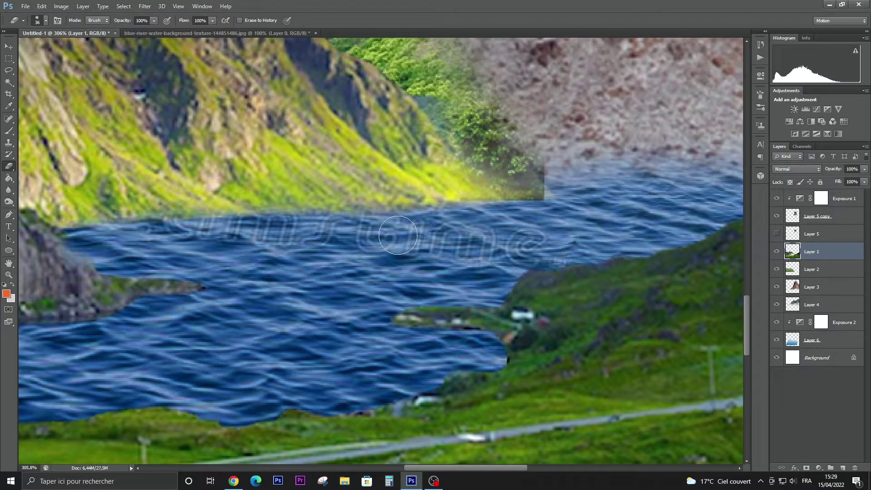
click(812, 269)
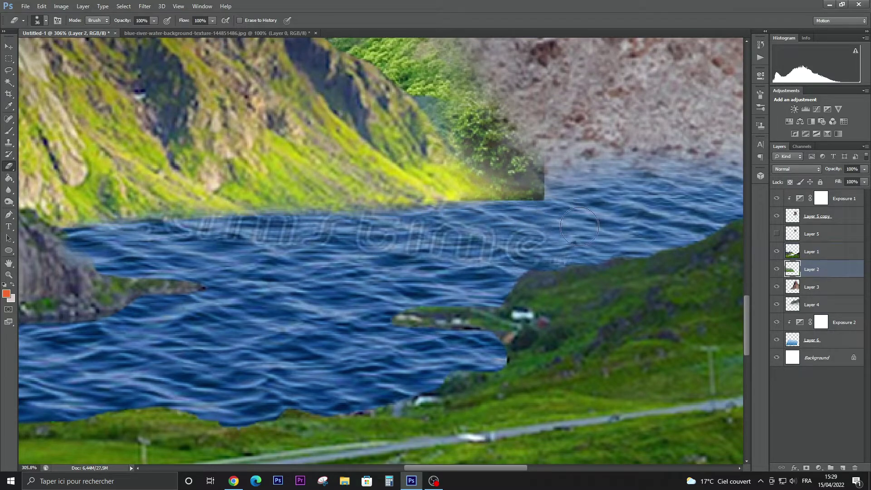
mouse_move(542, 195)
mouse_down()
mouse_move(544, 179)
mouse_move(519, 211)
mouse_up()
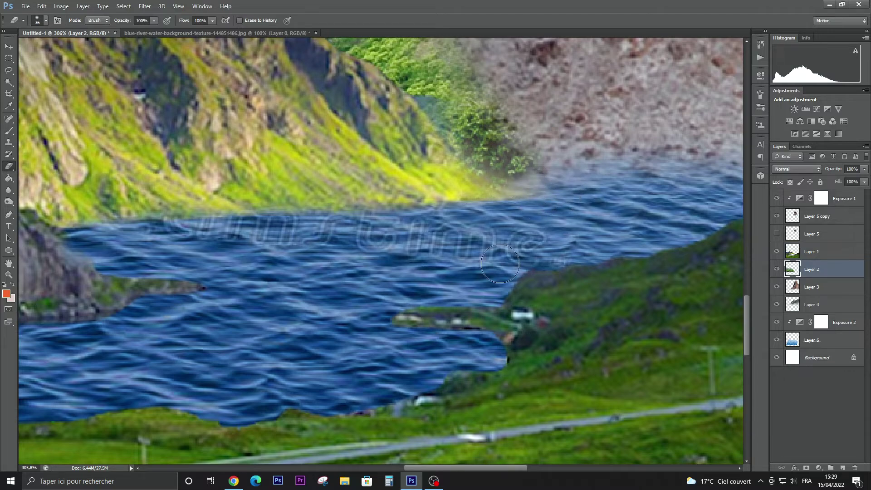
scroll(499, 263, down, 5)
scroll(273, 272, up, 5)
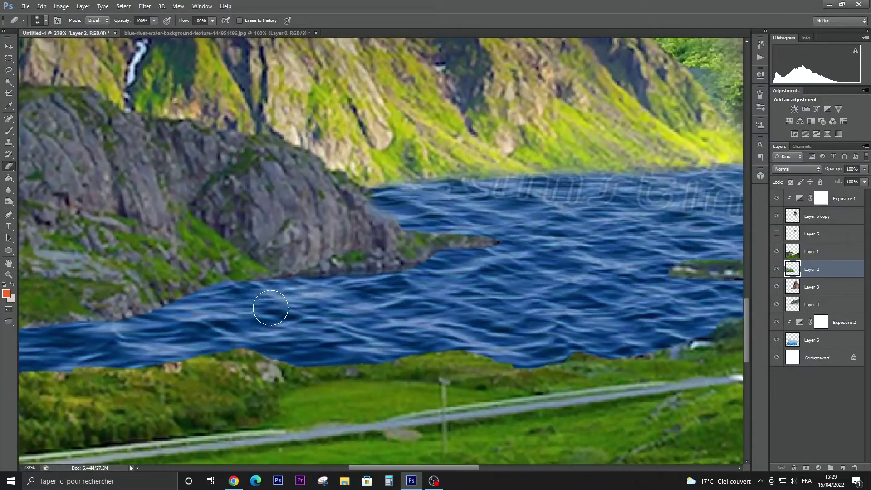
click(844, 253)
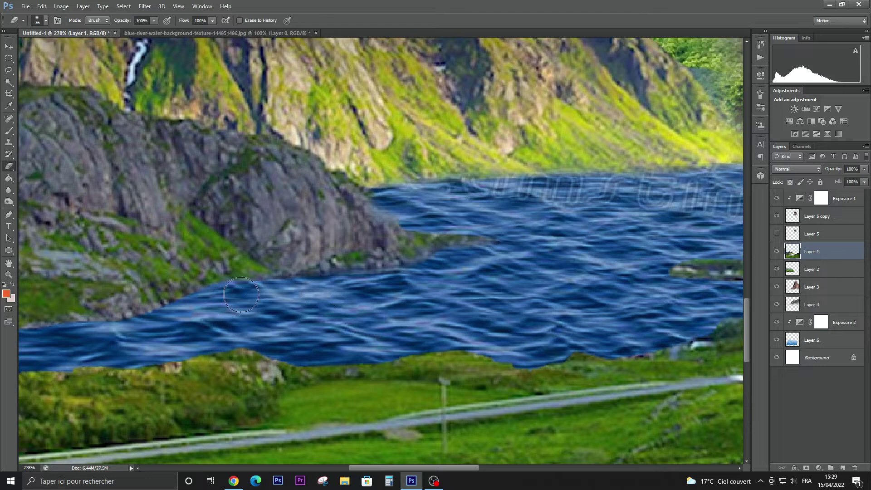
Erase more of Layer 1's shoreline along the river, then zoom out to view the whole image
drag(322, 308, 545, 305)
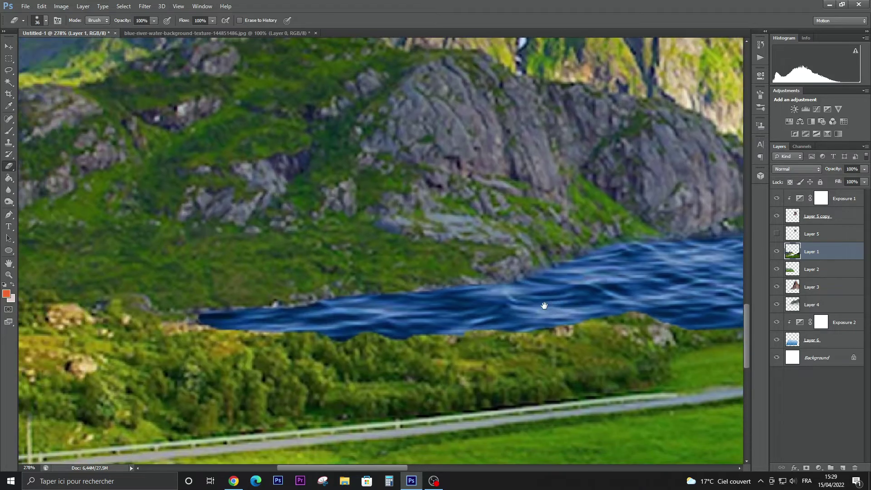
scroll(500, 302, up, 5)
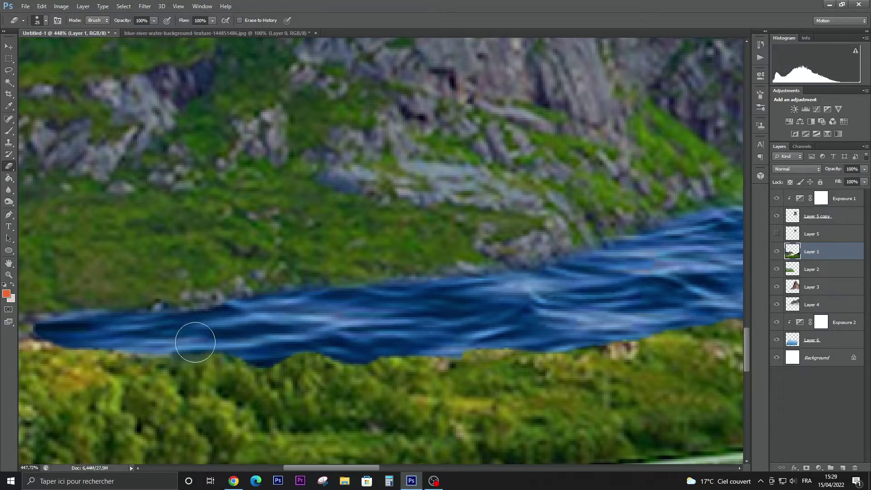
scroll(235, 352, down, 5)
scroll(234, 352, down, 5)
scroll(213, 357, up, 3)
scroll(206, 359, up, 2)
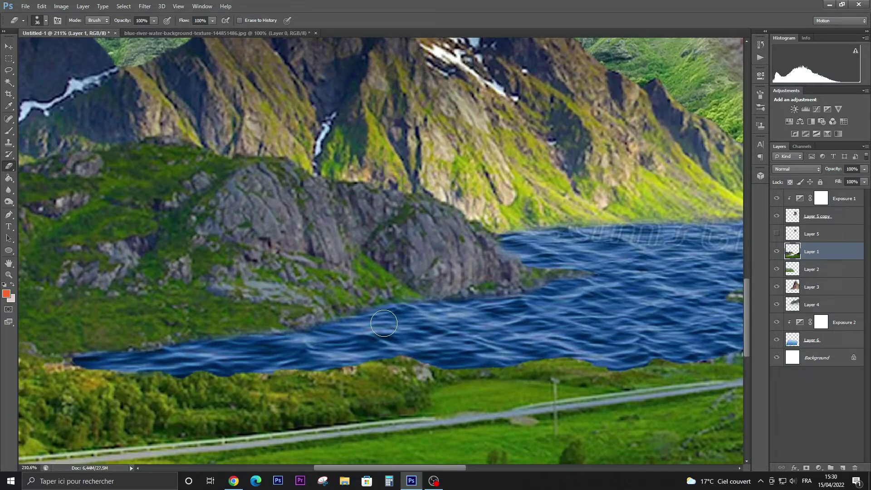
scroll(384, 323, down, 5)
scroll(381, 304, up, 3)
scroll(377, 275, up, 2)
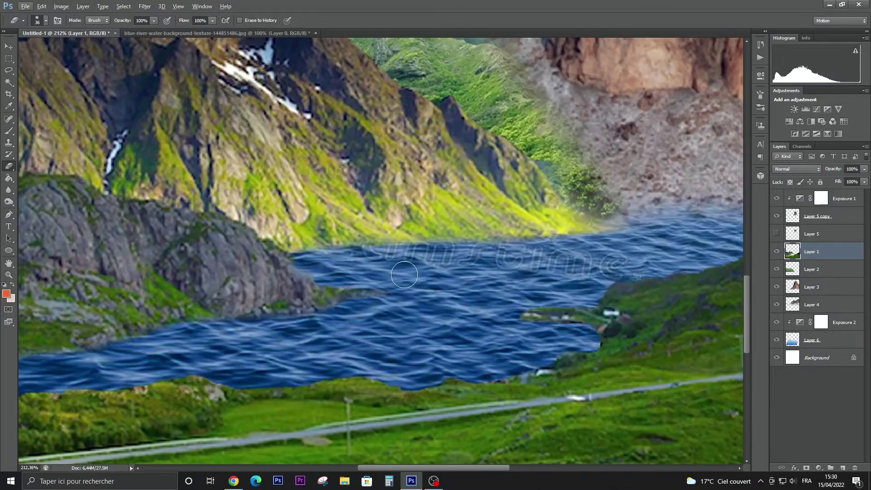
drag(526, 363, 450, 341)
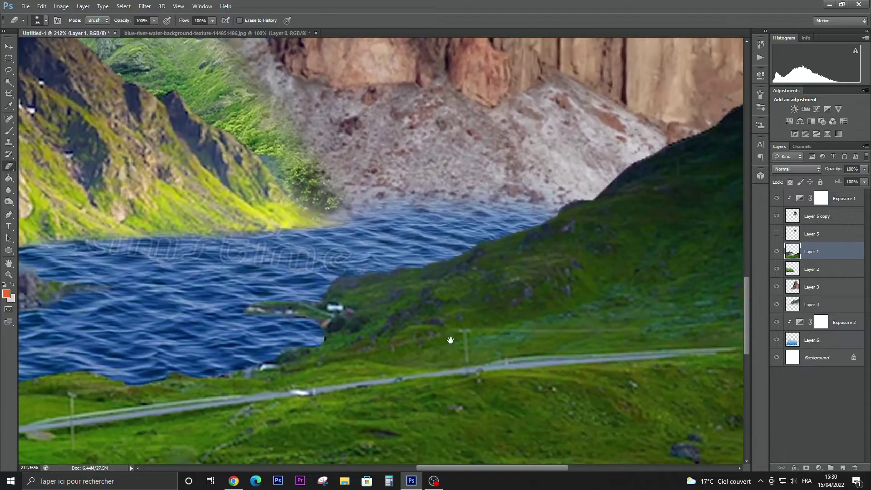
scroll(450, 341, down, 5)
scroll(451, 341, down, 2)
Open the river-rocks PNG and drag it into the collage as a new layer
scroll(451, 341, down, 1)
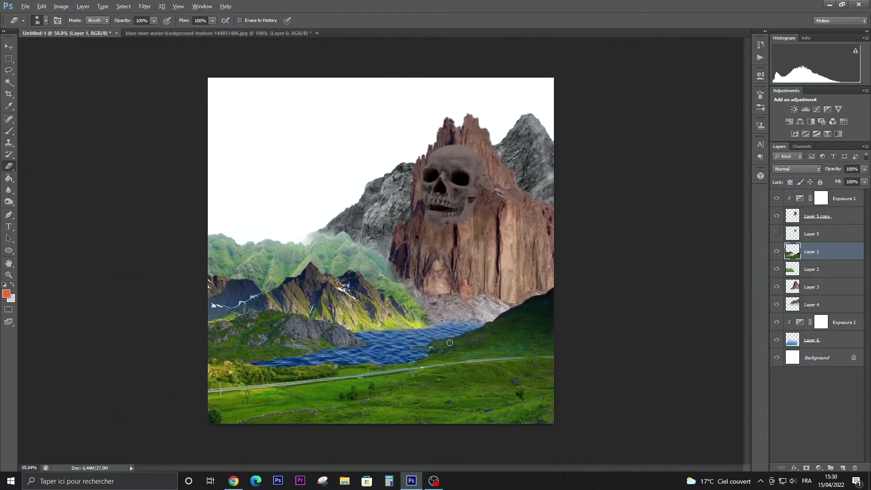
scroll(450, 343, down, 2)
click(11, 47)
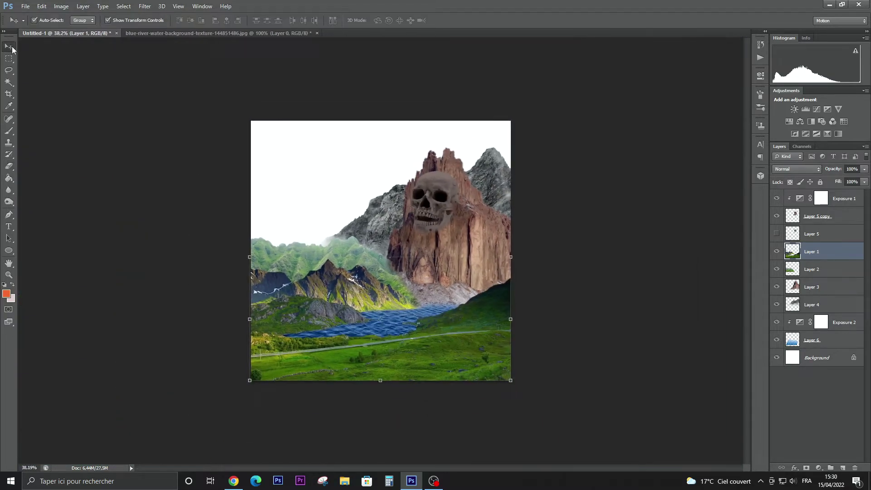
click(158, 192)
click(26, 7)
click(40, 26)
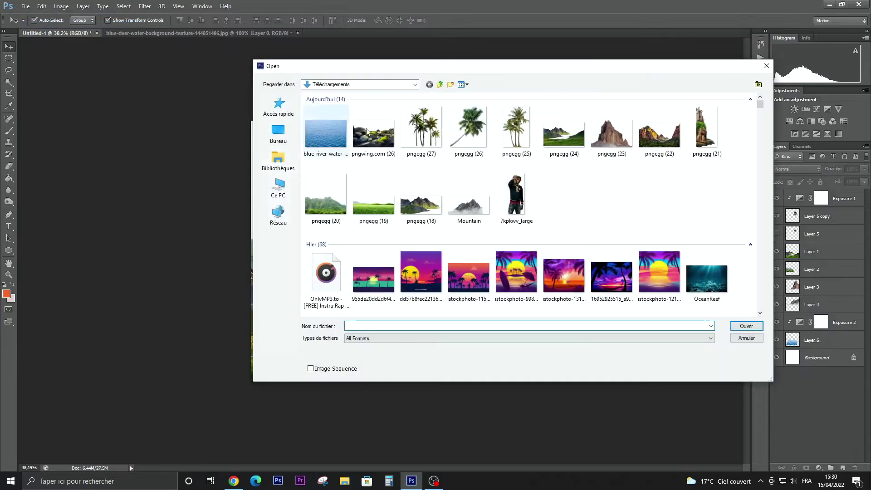
double_click(389, 143)
click(464, 233)
drag(328, 191, 390, 275)
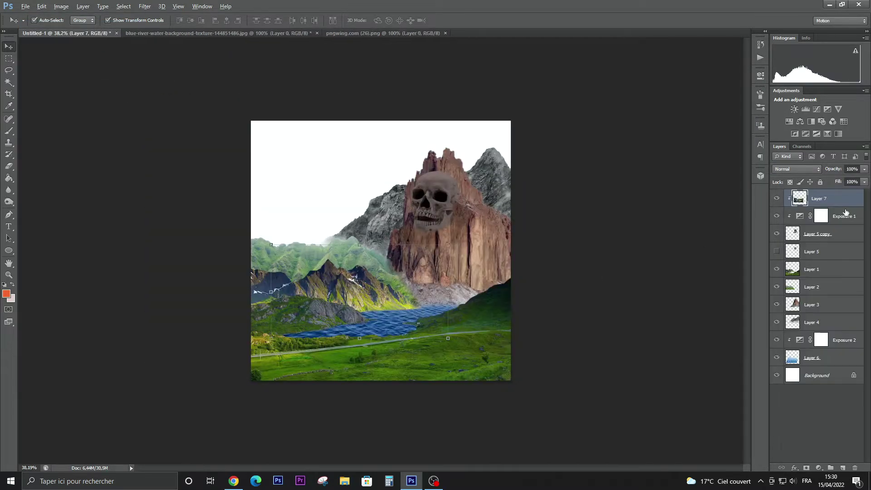
Unclip Layer 7, enlarge it to about 148% across the bottom, and close the water document
alt+click(846, 211)
drag(385, 312, 469, 355)
key(ctrl+t)
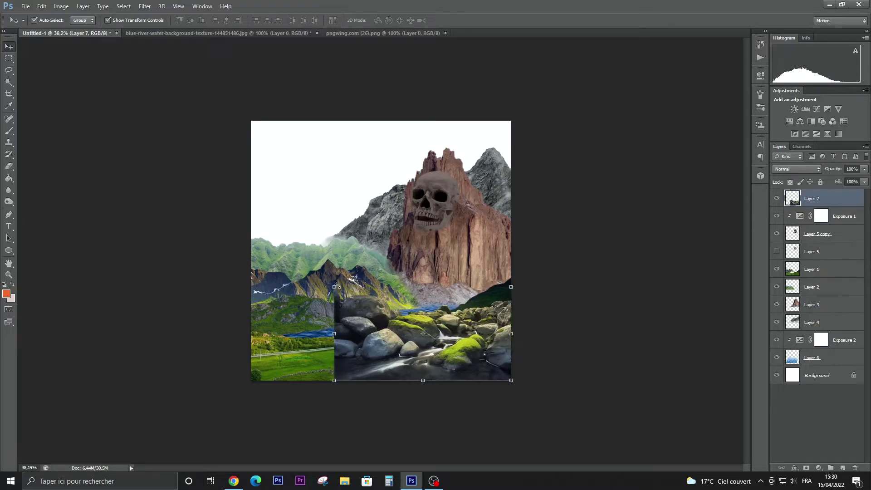
drag(335, 286, 249, 243)
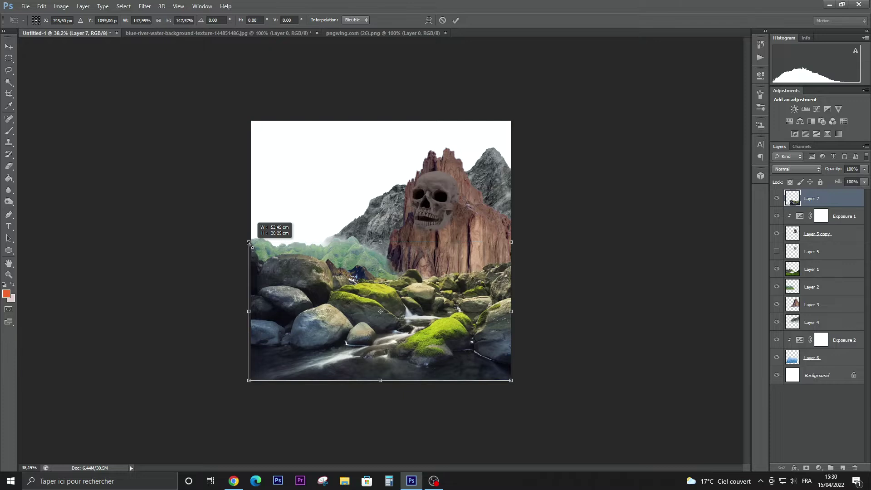
drag(299, 302, 300, 339)
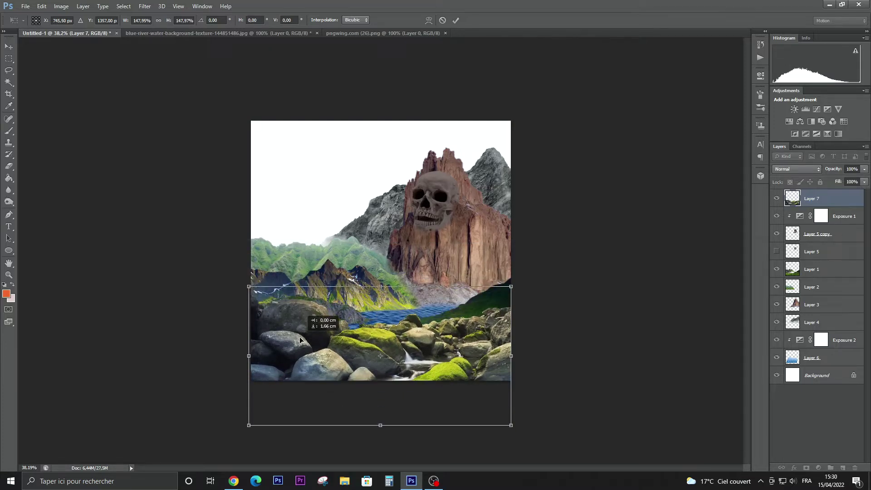
key(Return)
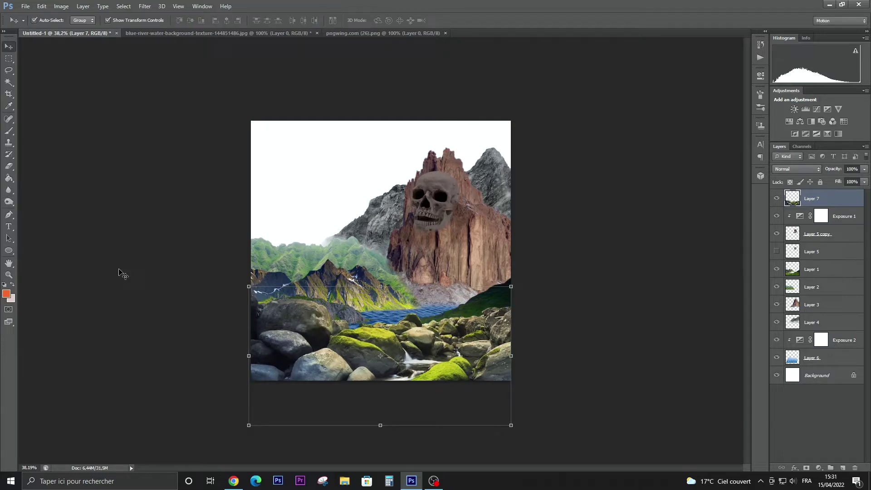
click(159, 284)
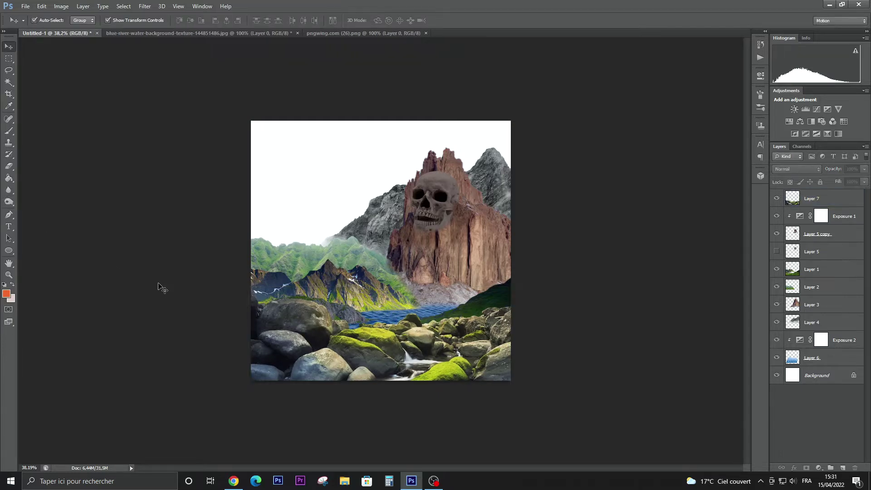
click(298, 33)
Discard the water texture's changes, close the river-rocks document, and briefly check YouTube
click(447, 182)
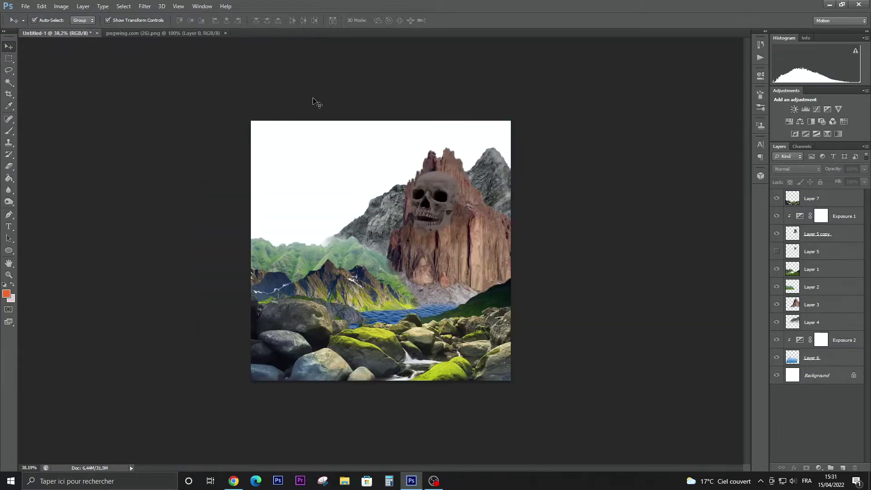
click(226, 33)
click(234, 481)
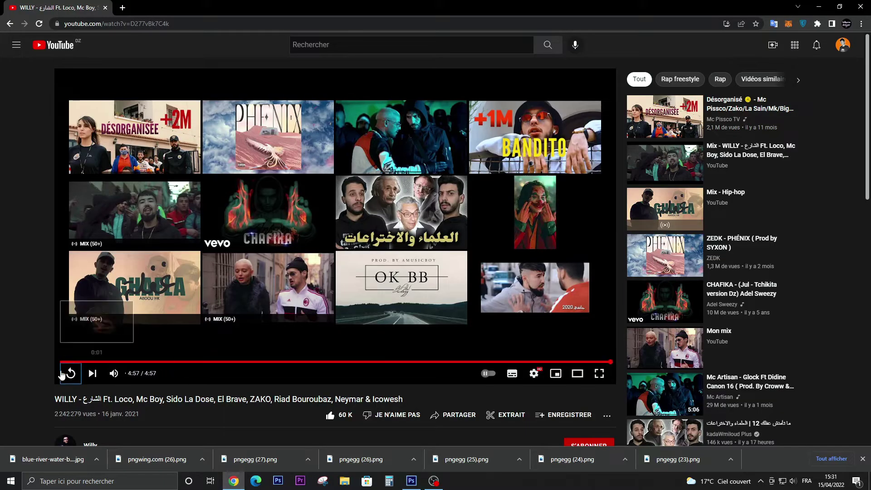
click(236, 484)
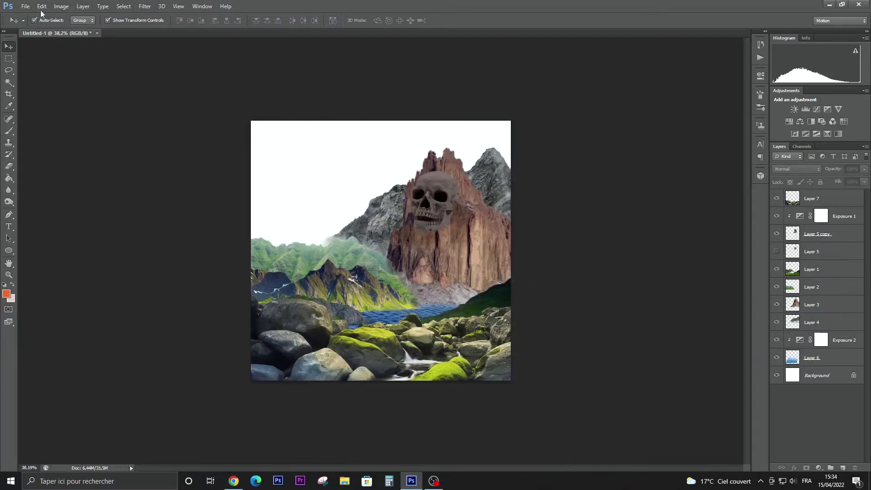
Open the sunset photo, unlock it as Layer 0, and drag it into the collage
click(26, 7)
click(28, 24)
double_click(317, 132)
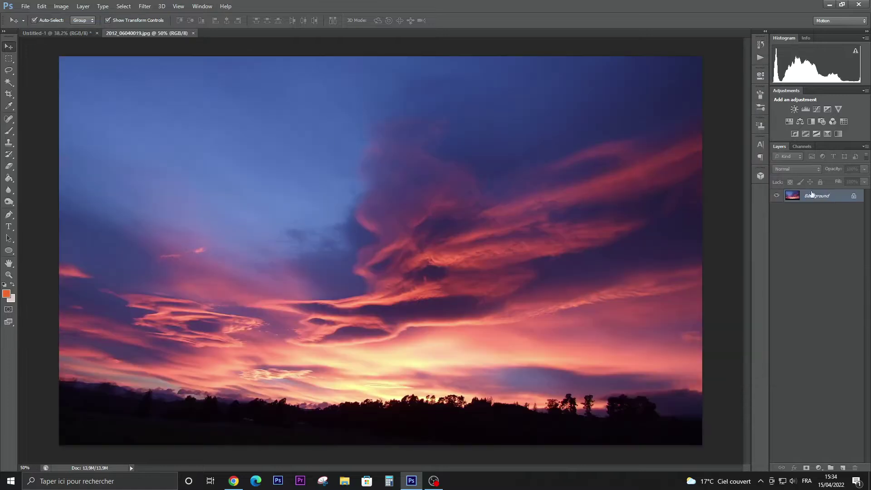
double_click(845, 198)
click(509, 152)
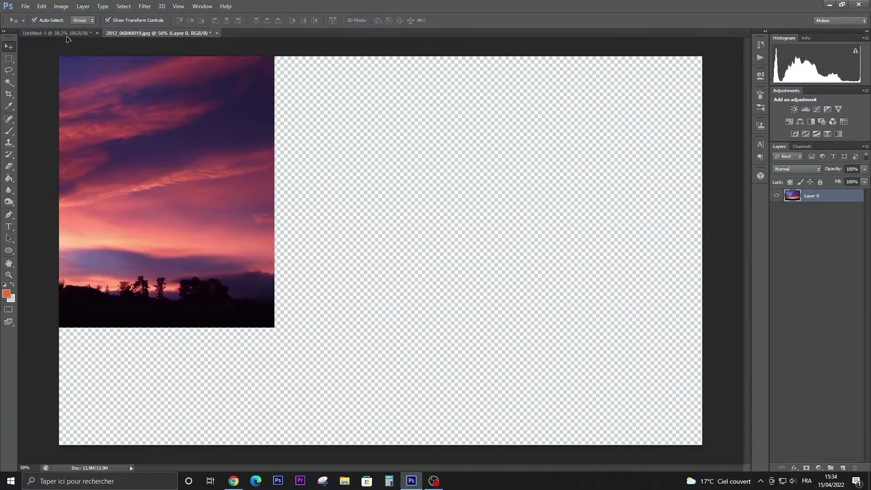
drag(485, 118, 431, 183)
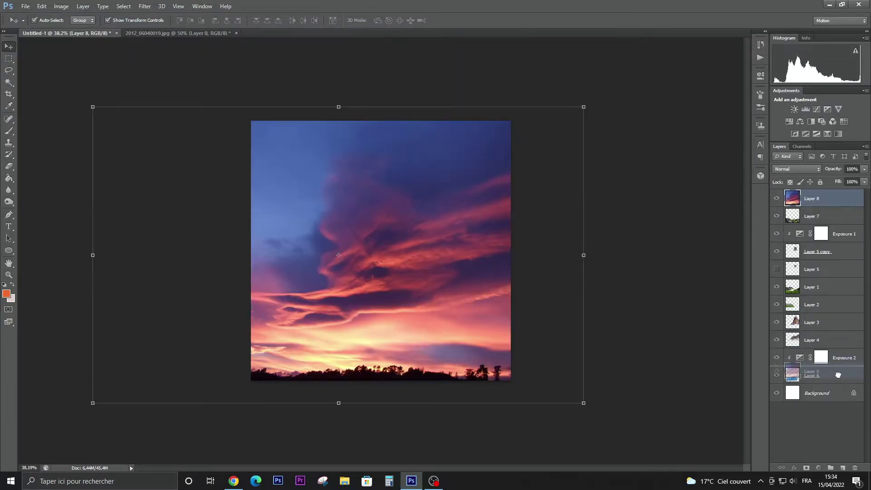
Move the sunset layer above Background and scale it to about 54% to fill the sky
drag(831, 205, 838, 385)
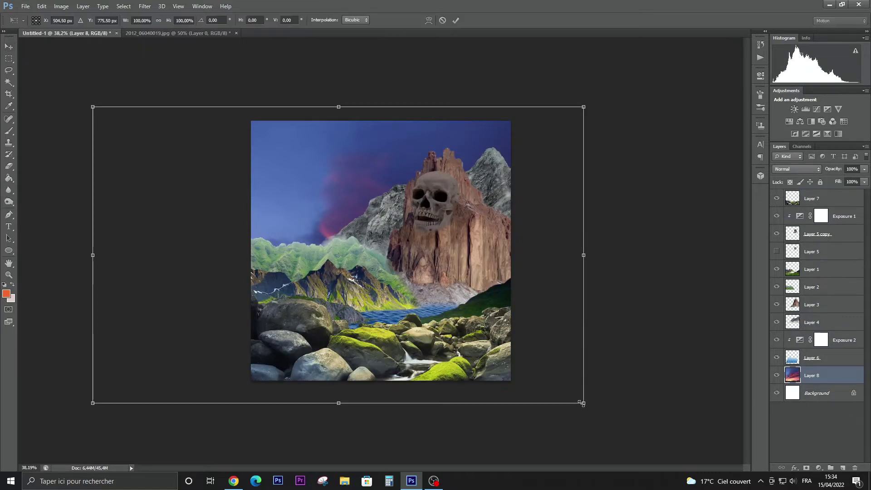
drag(583, 403, 512, 360)
drag(92, 360, 262, 295)
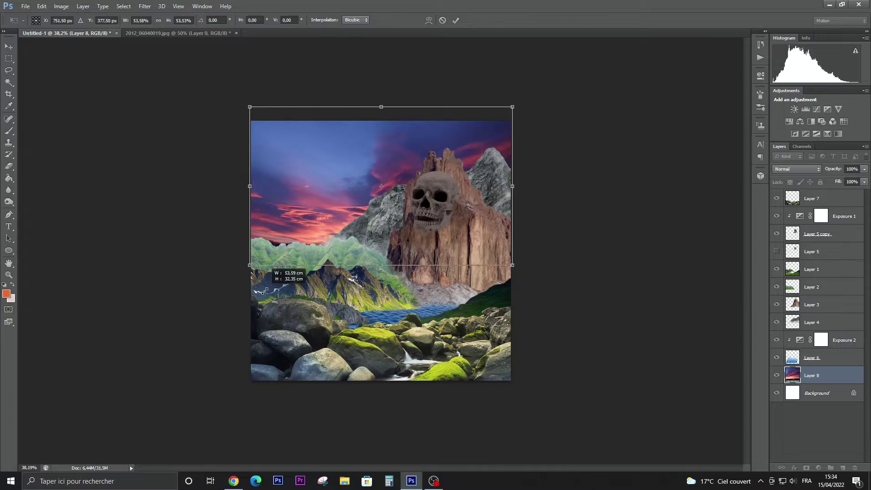
drag(265, 294, 244, 308)
key(Return)
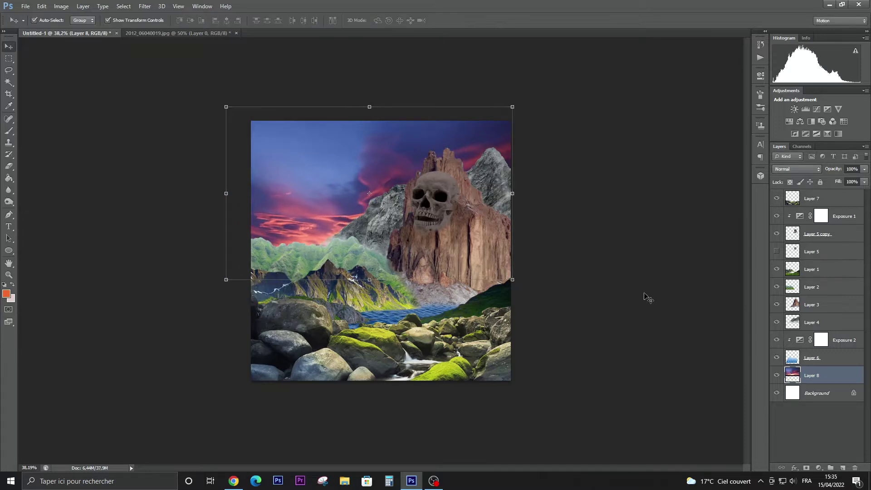
click(851, 323)
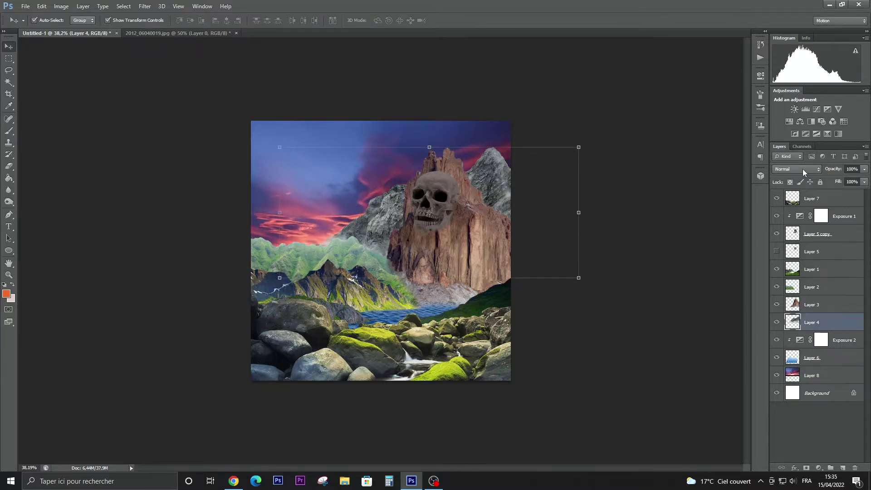
Match Color the grey back mountain on Layer 4 to the Layer 8 sunset, with lower luminance
click(41, 7)
mouse_move(75, 29)
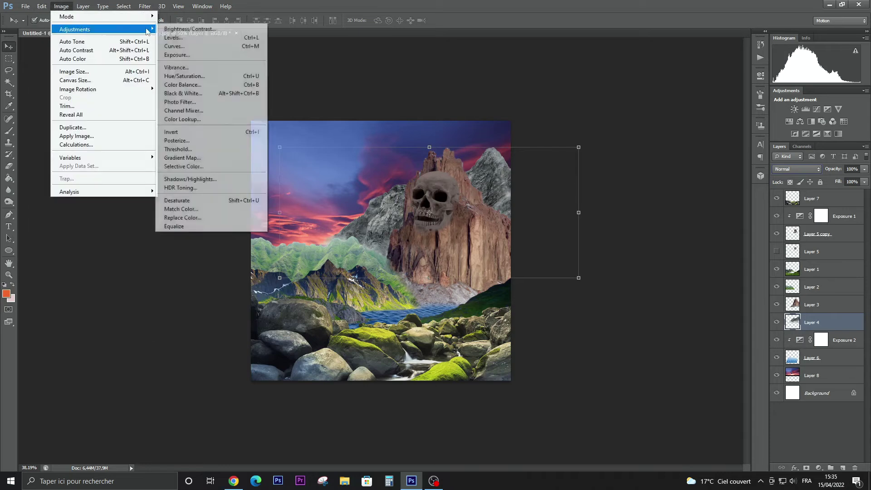
click(182, 209)
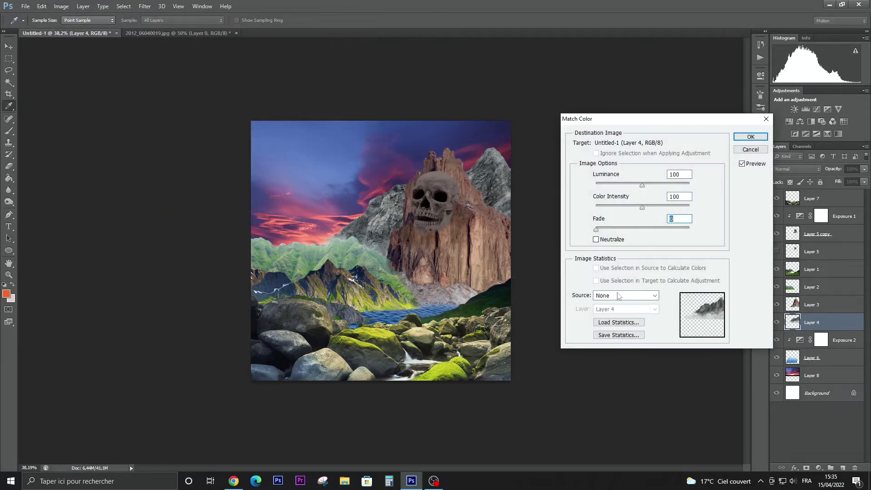
click(622, 297)
click(621, 310)
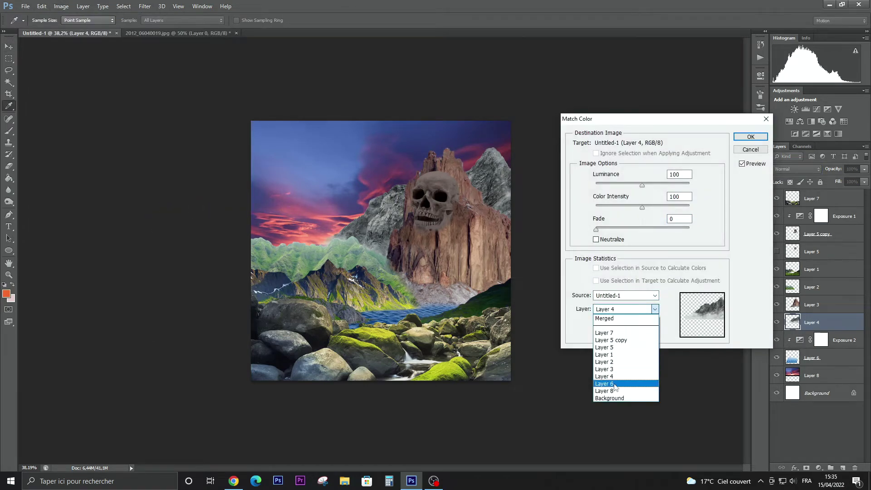
click(617, 387)
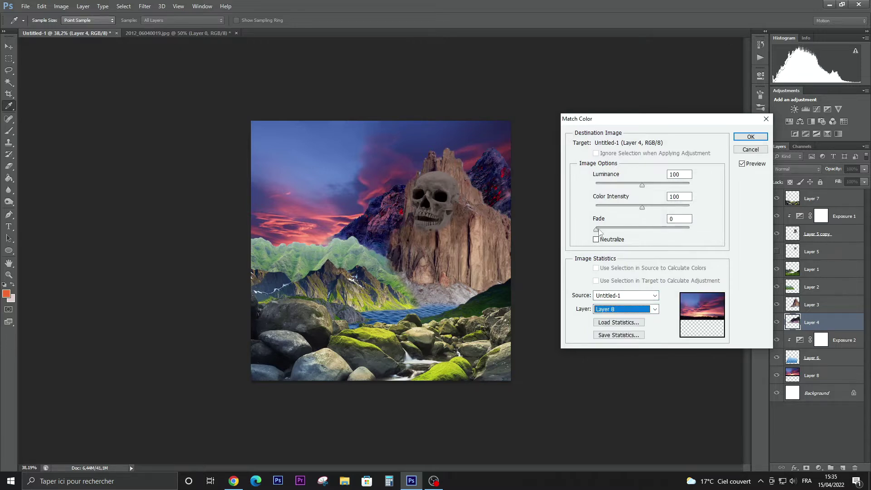
mouse_move(596, 229)
mouse_down()
mouse_move(625, 229)
mouse_move(596, 229)
mouse_up()
drag(642, 185, 627, 186)
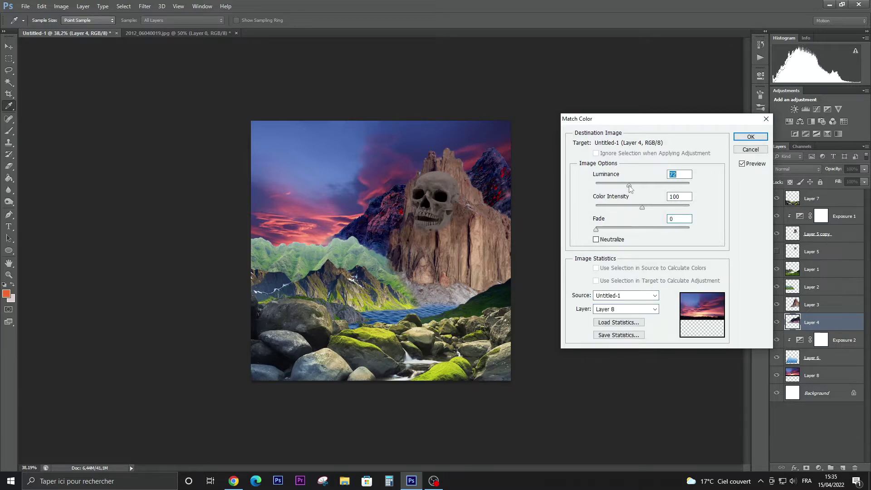
click(744, 137)
key(v)
Start Match Color on the Layer 3 rock peak using the Layer 8 sunset, darkening it
click(858, 306)
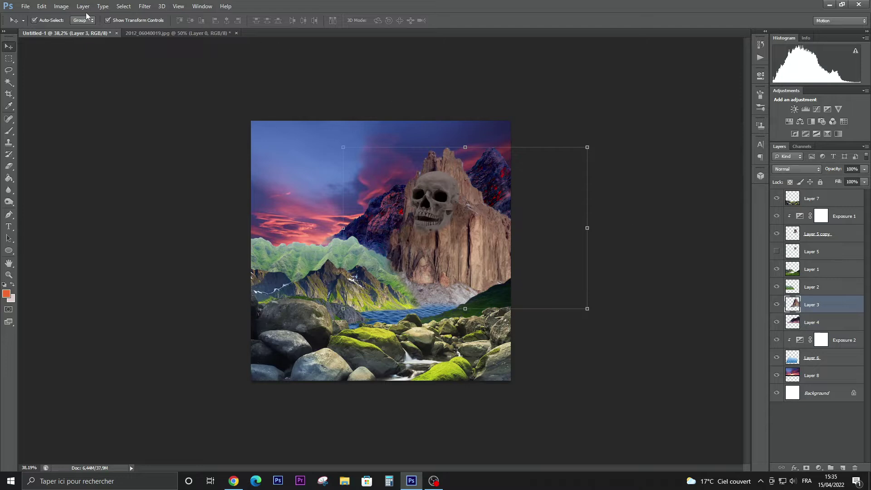
click(61, 6)
click(203, 207)
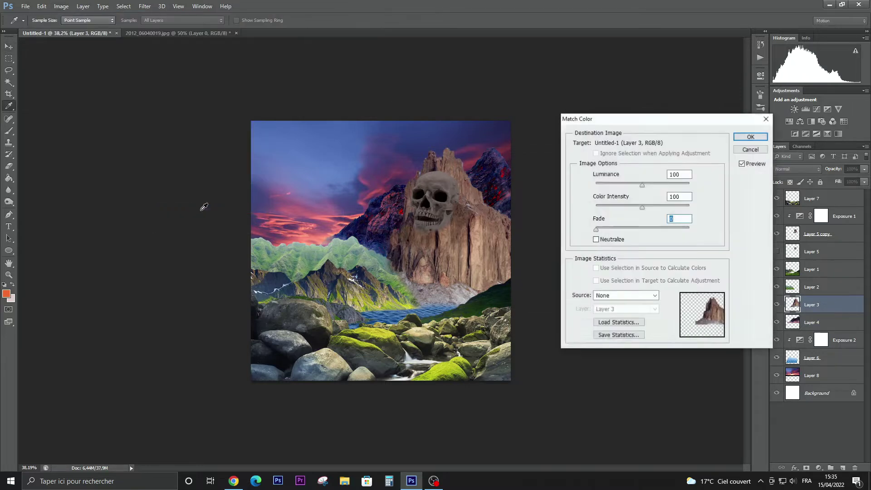
click(644, 295)
click(608, 313)
click(626, 309)
click(613, 388)
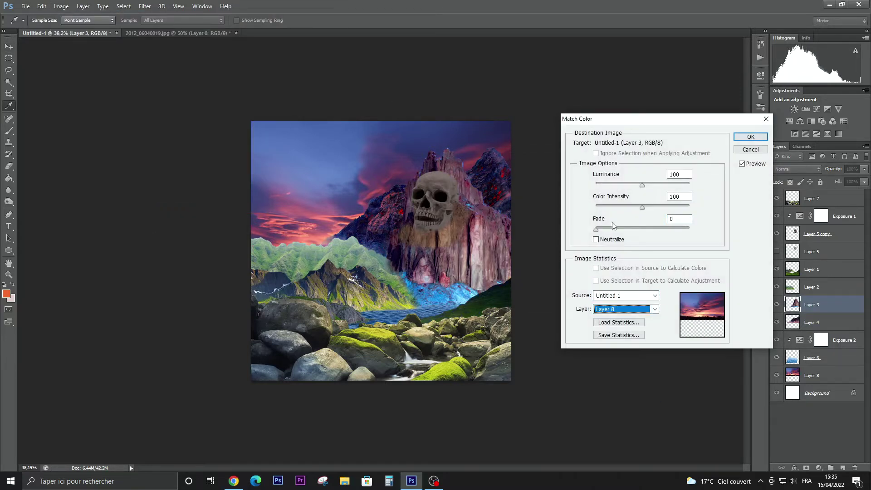
drag(642, 184, 614, 185)
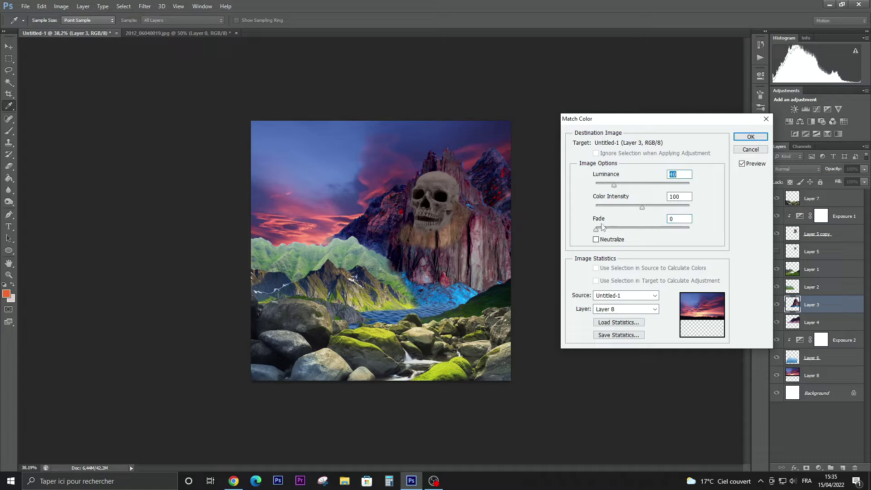
Keep Layer 8 as source, set luminance 40 and colour intensity 61, and apply to the peak
click(627, 309)
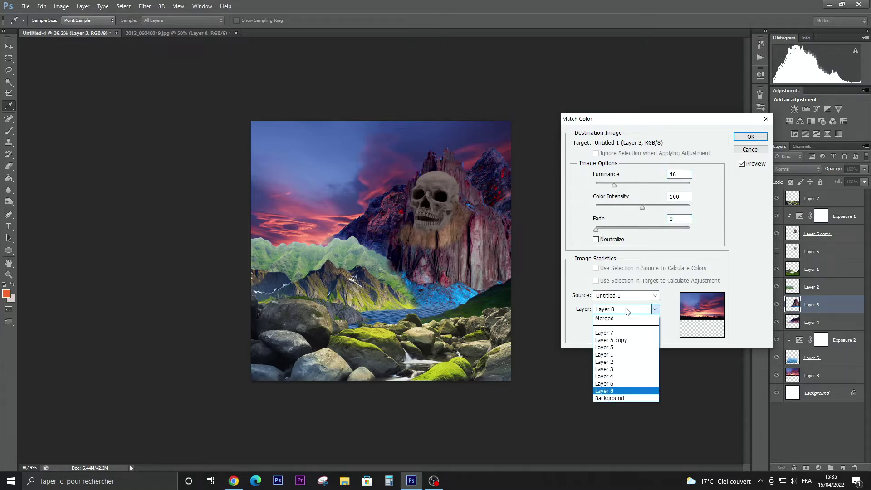
click(621, 376)
click(629, 311)
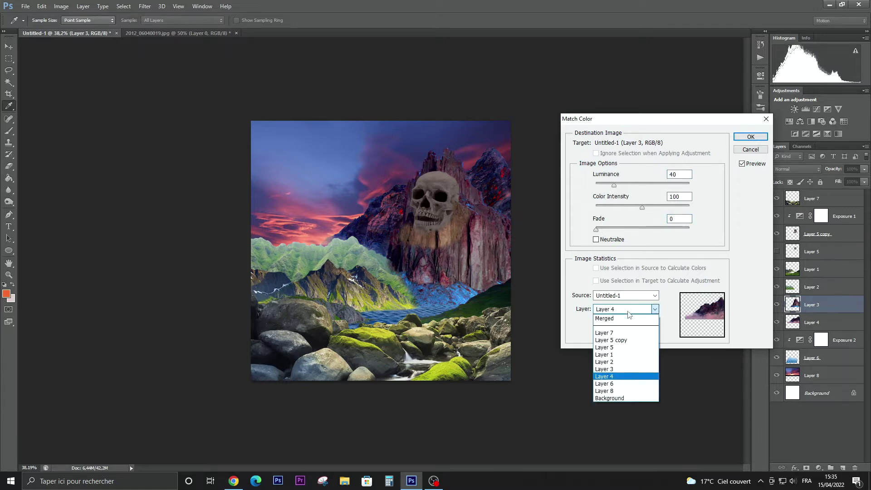
click(618, 391)
mouse_move(643, 206)
mouse_down()
mouse_move(612, 208)
mouse_move(659, 207)
mouse_up()
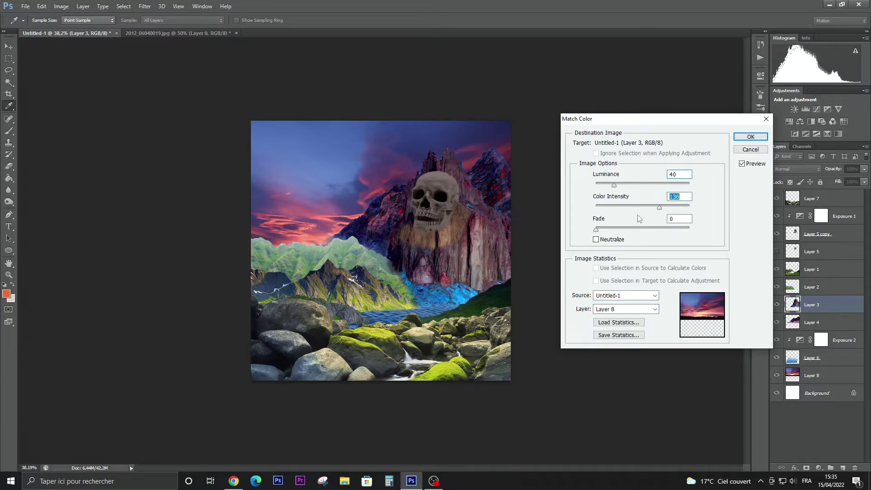
click(609, 228)
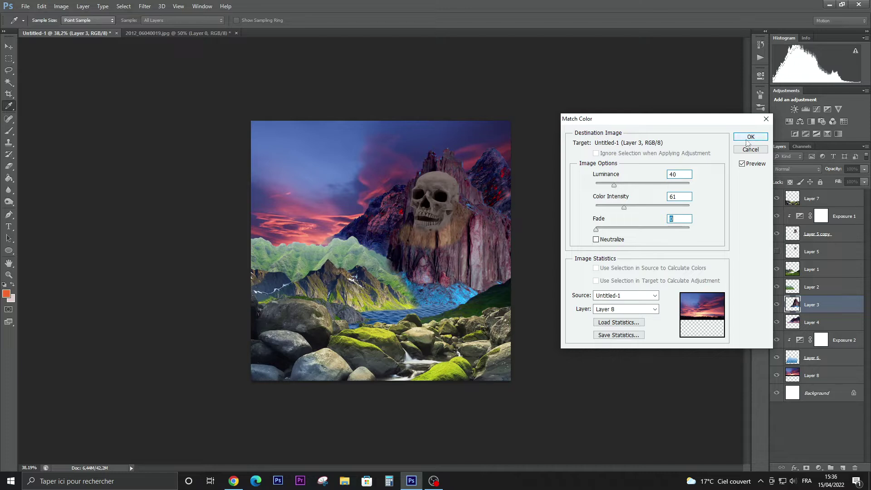
drag(588, 190, 613, 190)
click(744, 137)
Match Color the Layer 2 green hills to the Layer 8 sunset, strongly darkened and faded
click(845, 288)
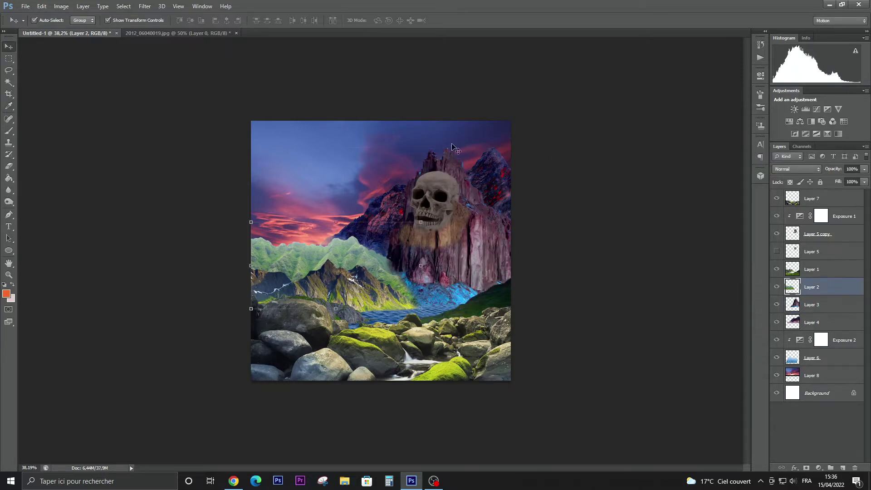
click(66, 8)
mouse_move(75, 29)
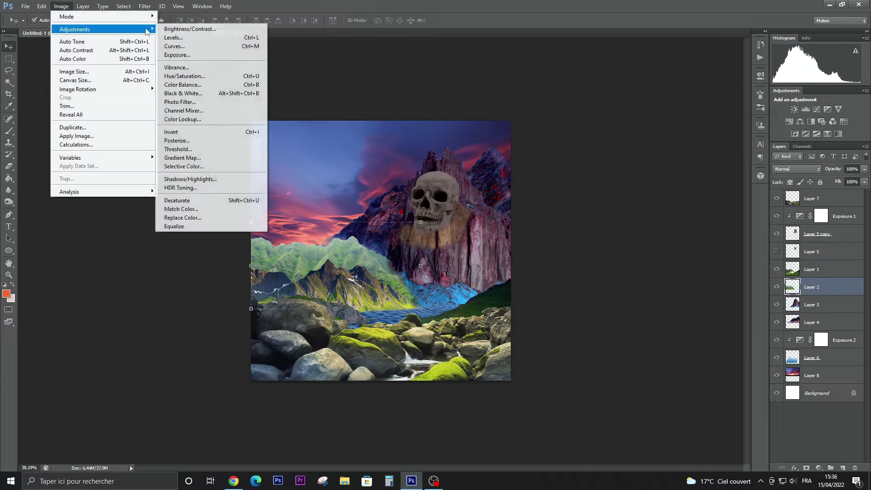
click(190, 211)
click(625, 295)
click(608, 312)
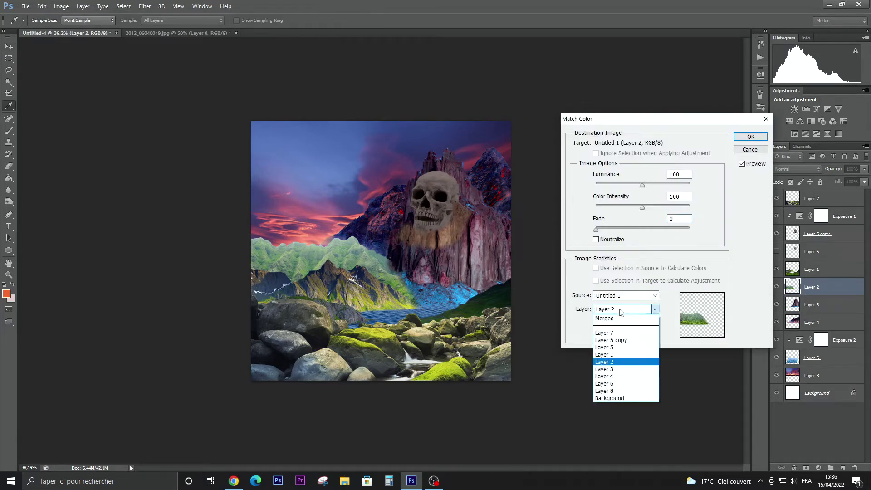
click(622, 393)
drag(641, 187, 609, 189)
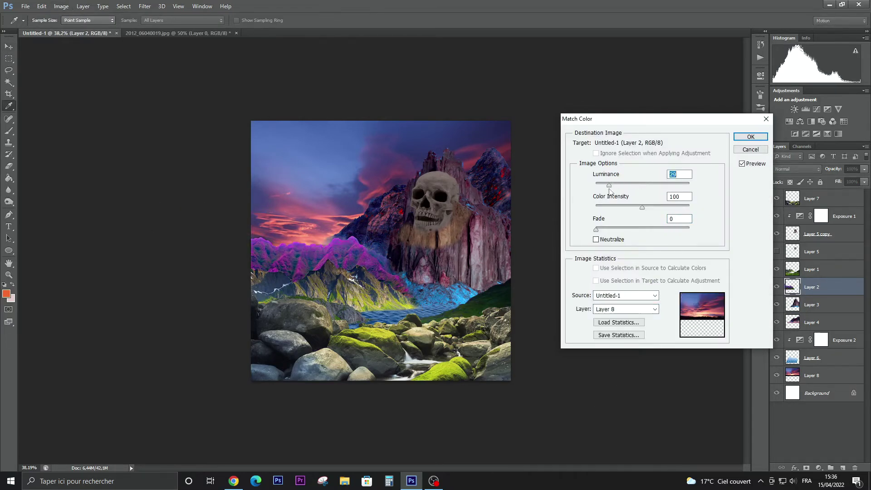
mouse_move(608, 230)
mouse_down()
mouse_move(623, 230)
mouse_move(603, 186)
mouse_up()
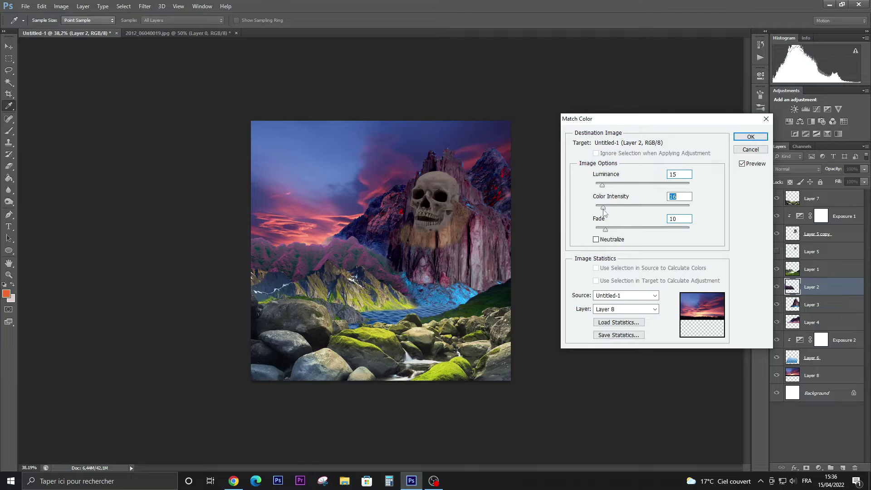
Switch the source to Layer 4, with luminance ~17, intensity ~26 and fade 11, and apply
drag(604, 210, 609, 212)
drag(602, 219, 603, 219)
key(shift+Tab)
click(629, 313)
click(629, 314)
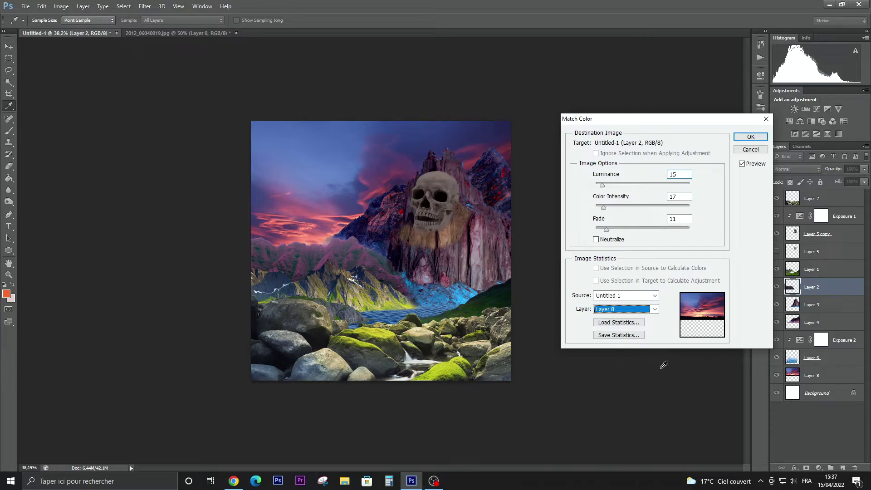
click(654, 309)
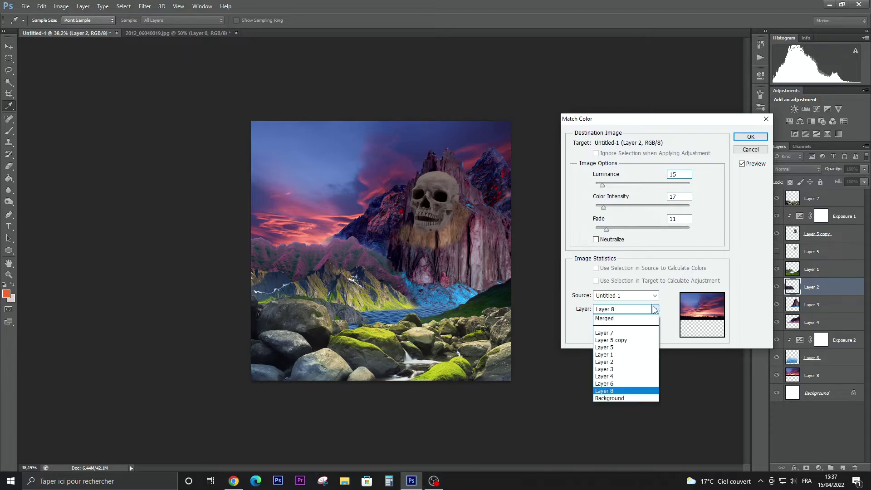
click(631, 376)
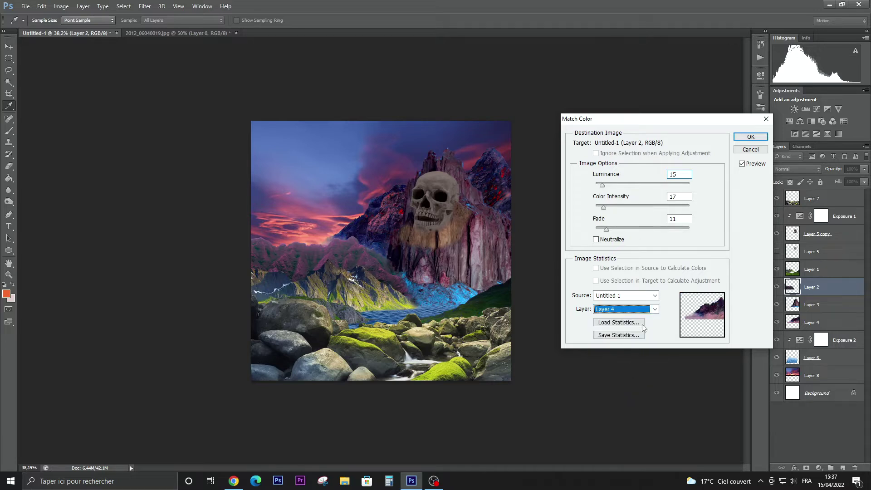
mouse_move(602, 185)
mouse_down()
mouse_move(628, 186)
mouse_move(605, 195)
mouse_up()
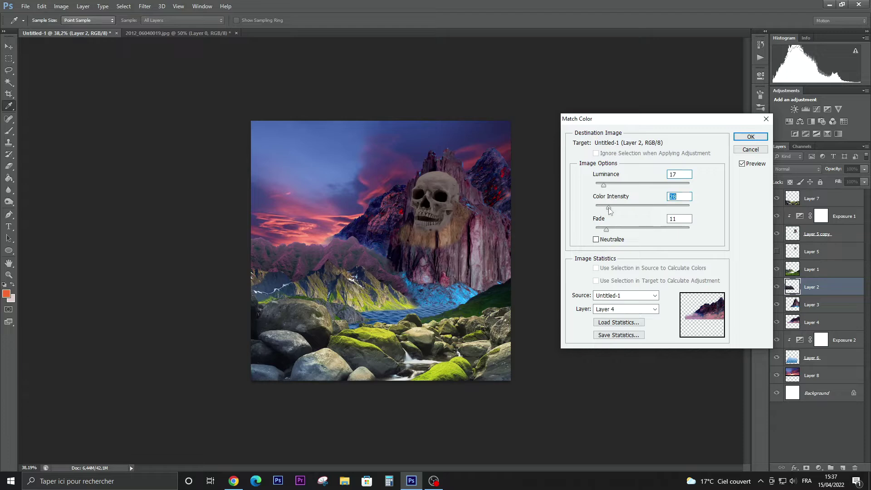
click(751, 137)
Match Layer 1's valley mountains to sky Layer 8, darker, slightly faded and less intense
key(v)
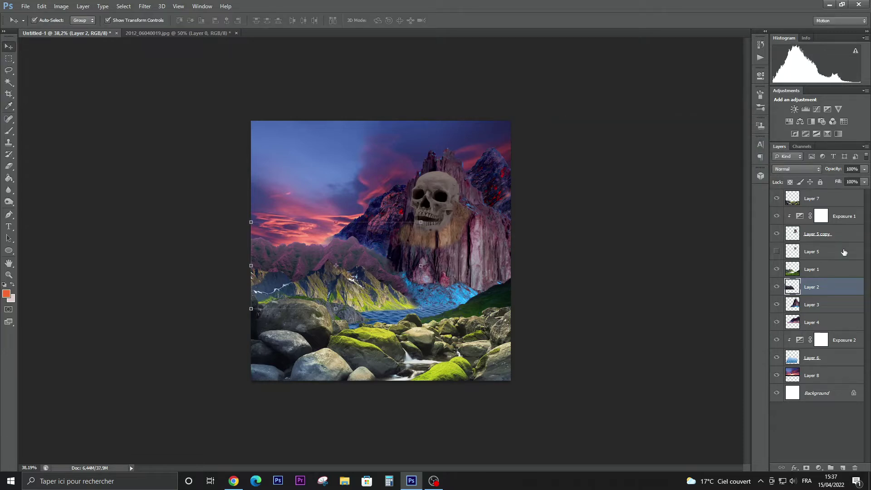
click(850, 269)
click(62, 7)
mouse_move(74, 29)
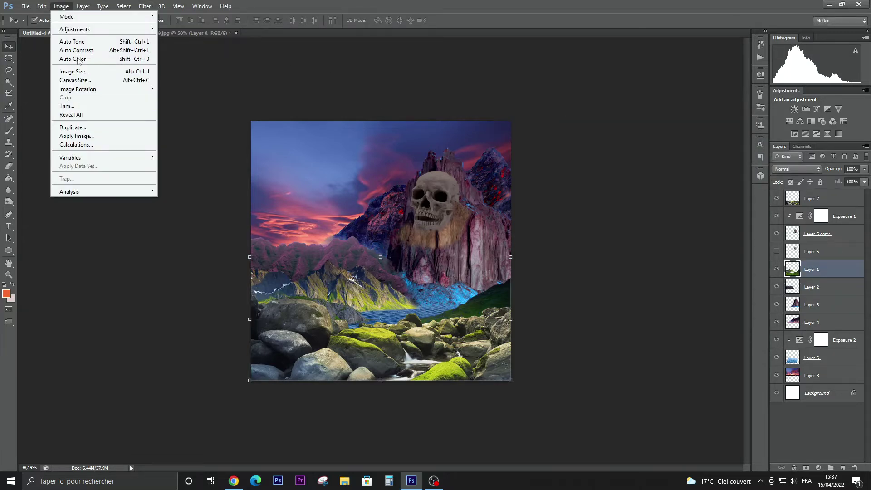
click(181, 209)
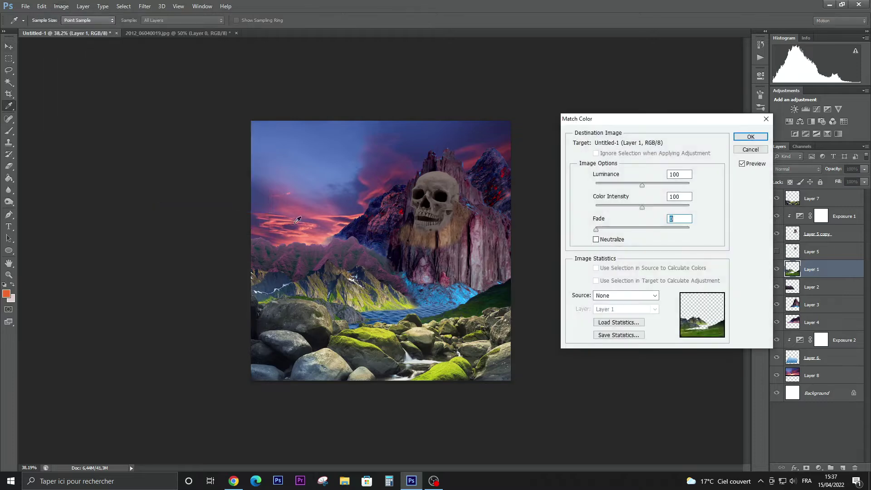
click(626, 295)
click(610, 309)
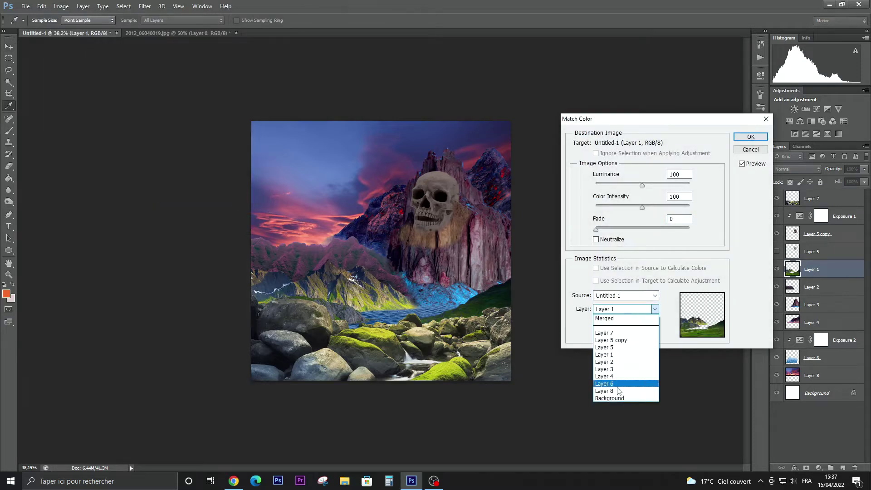
click(620, 389)
drag(642, 184, 607, 184)
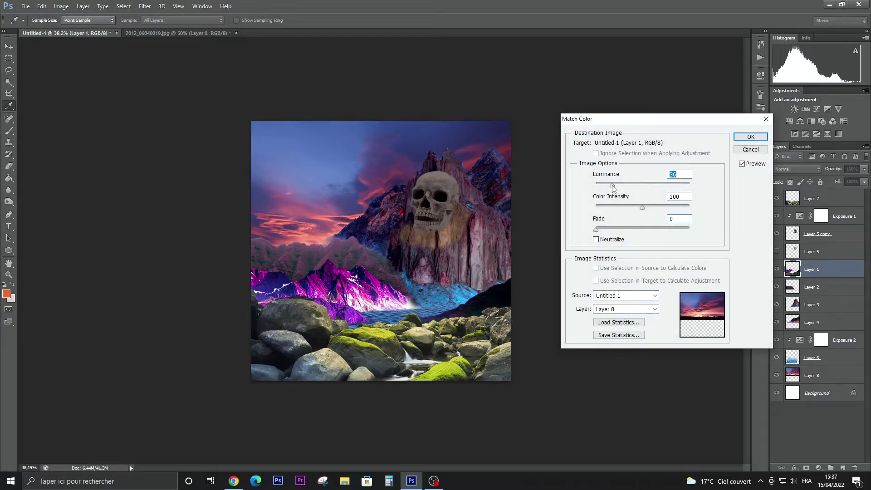
click(610, 229)
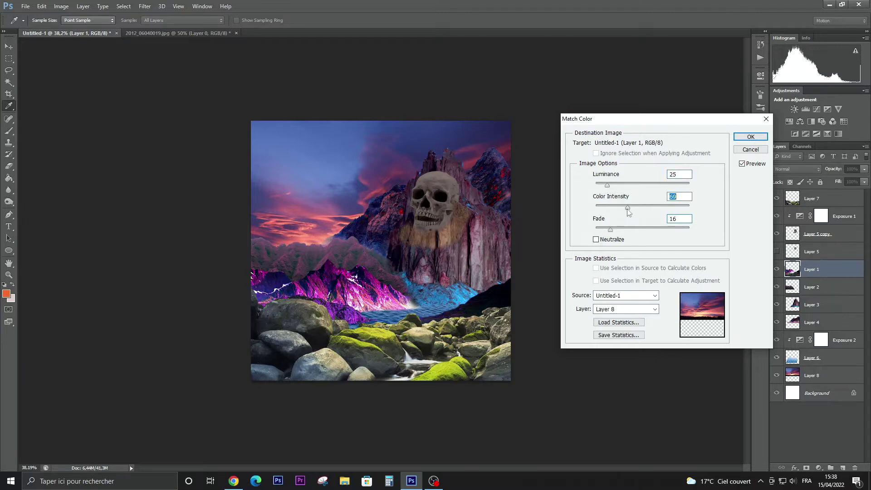
drag(642, 208, 591, 211)
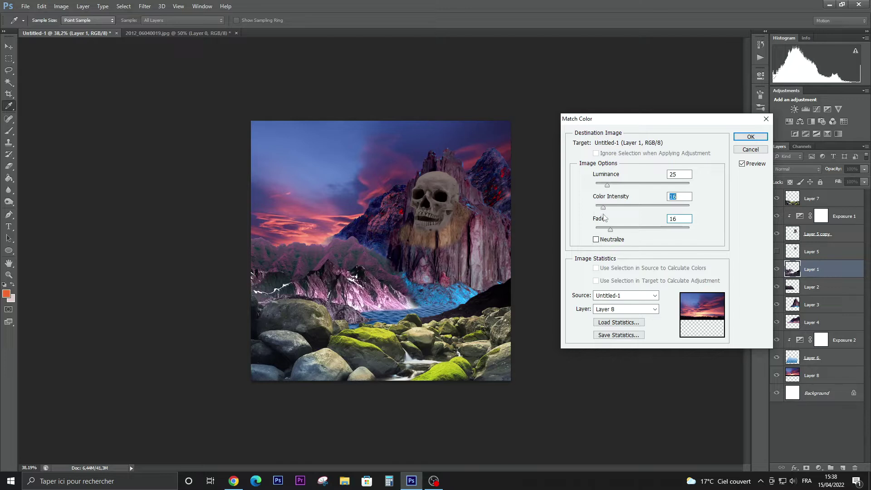
click(744, 140)
Match the skull layer's colours to sky Layer 8 with lower luminance and slight fade
click(842, 233)
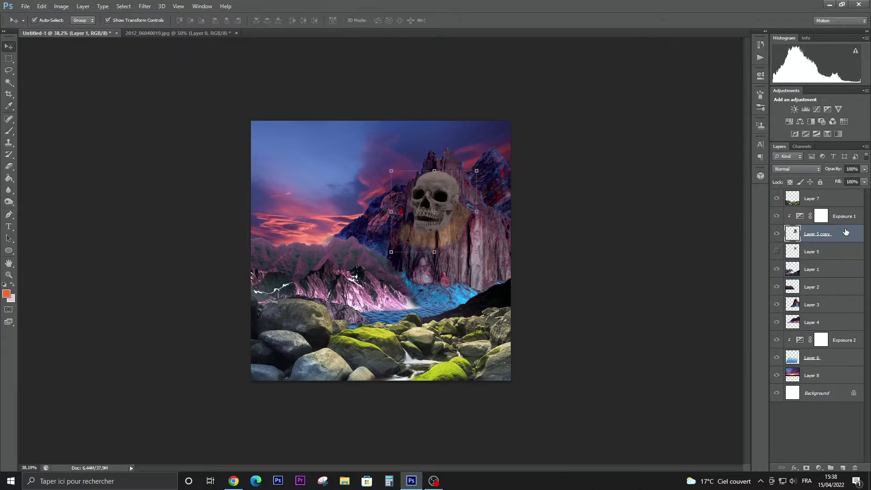
click(61, 6)
click(193, 196)
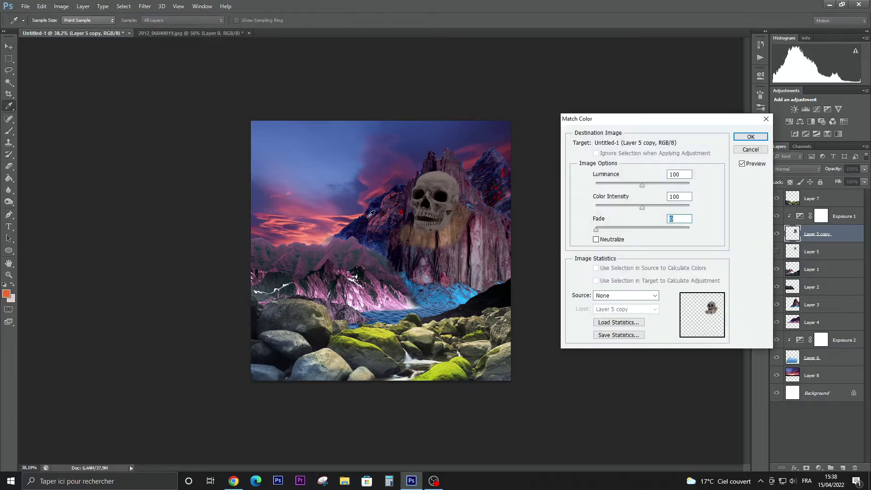
click(625, 296)
click(608, 312)
click(610, 391)
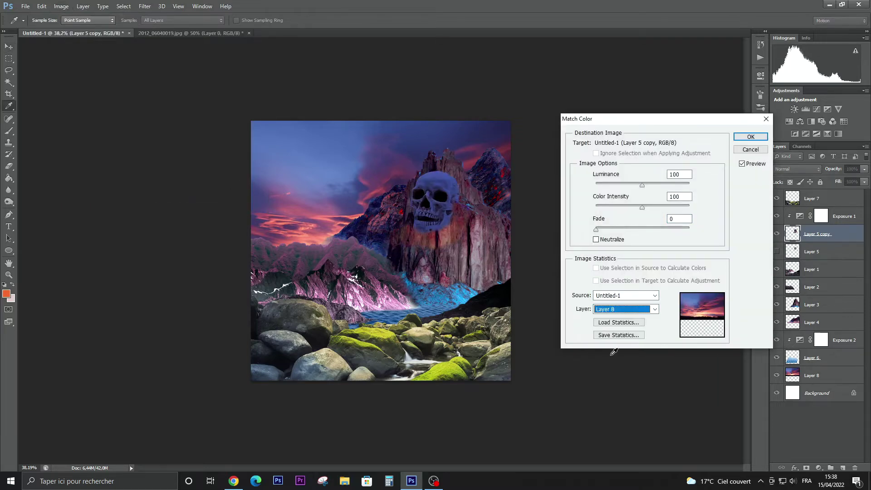
drag(596, 229, 608, 229)
drag(642, 185, 615, 185)
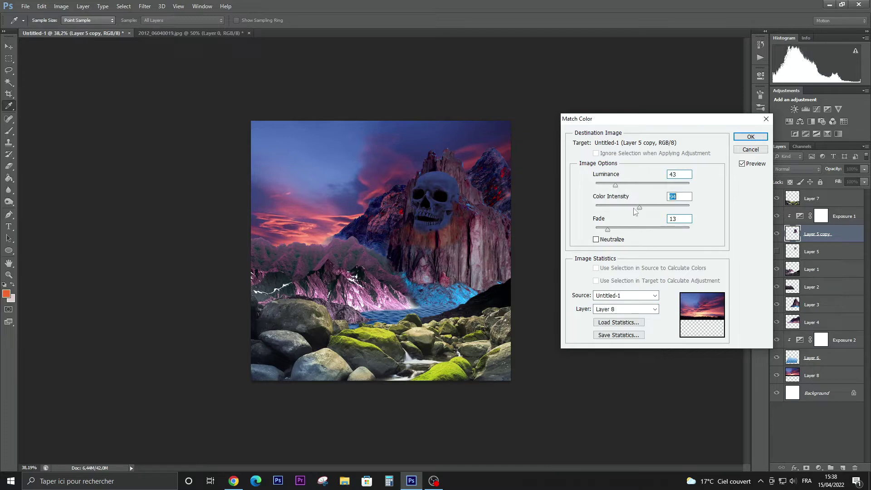
drag(600, 214, 607, 216)
click(751, 137)
Match rocks Layer 7 to sky Layer 8: luminance 23, fade 18, reduced colour intensity
key(v)
click(845, 195)
click(61, 6)
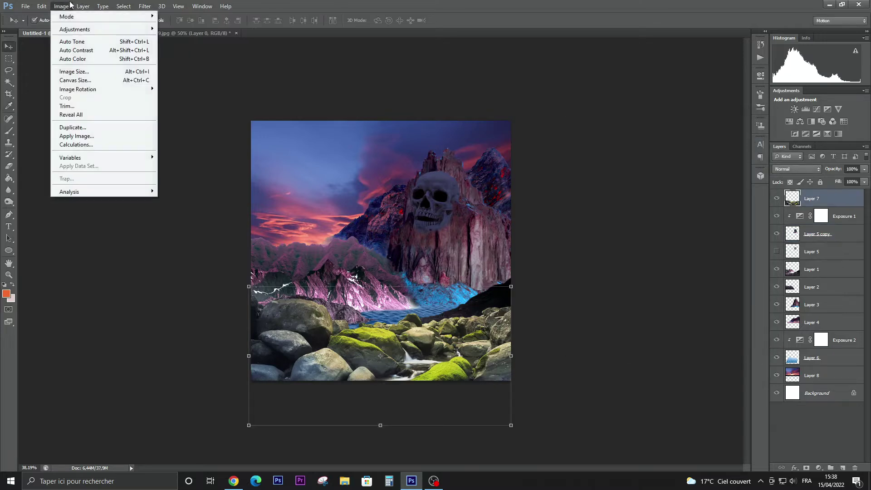
click(201, 209)
click(624, 296)
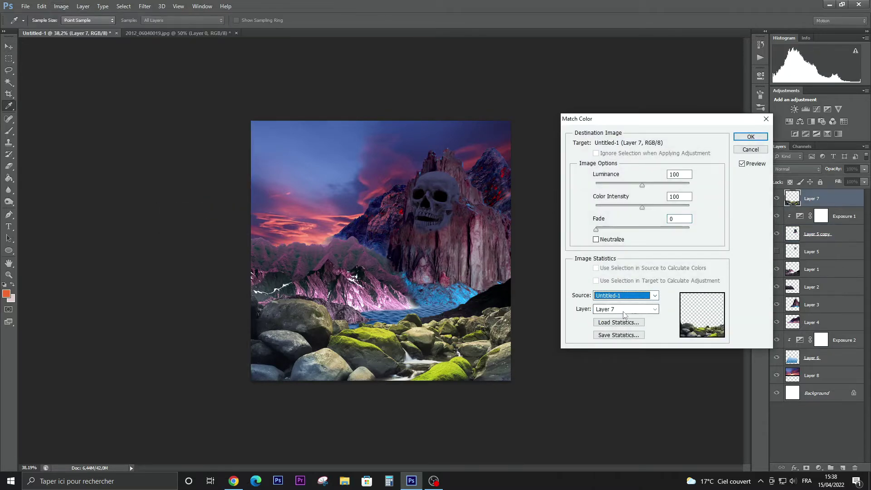
click(626, 309)
click(622, 391)
drag(642, 186, 606, 186)
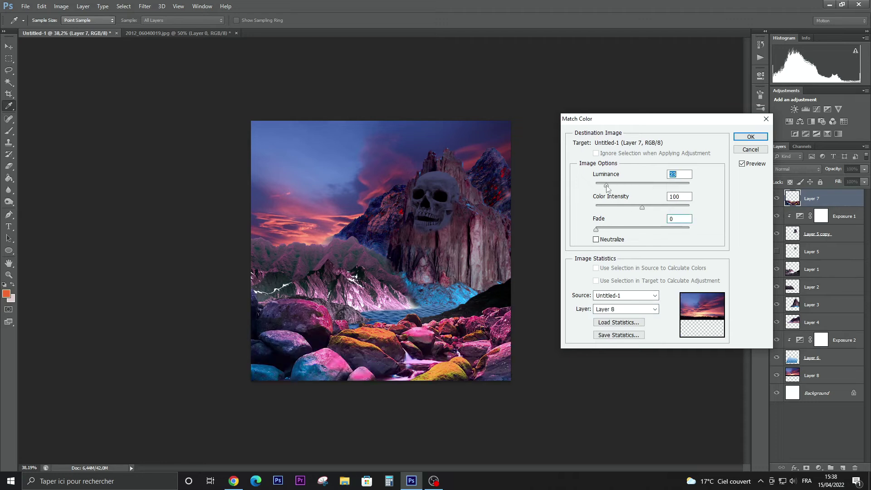
click(612, 230)
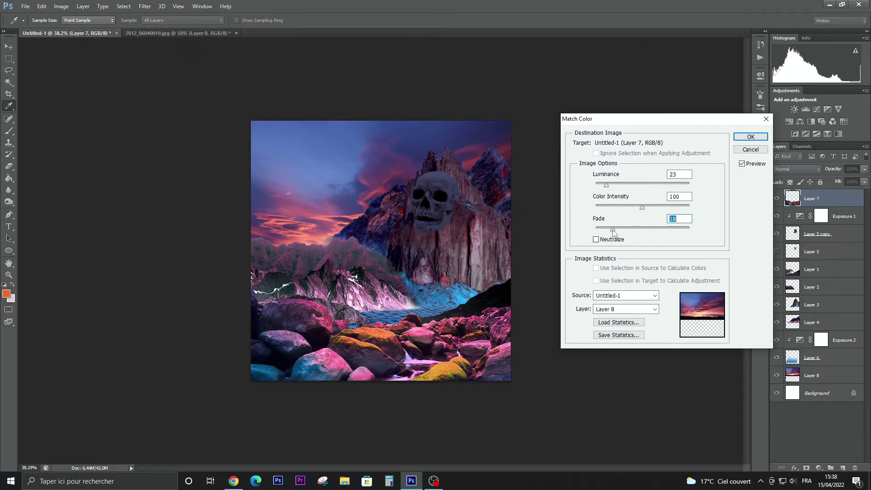
drag(640, 208, 603, 208)
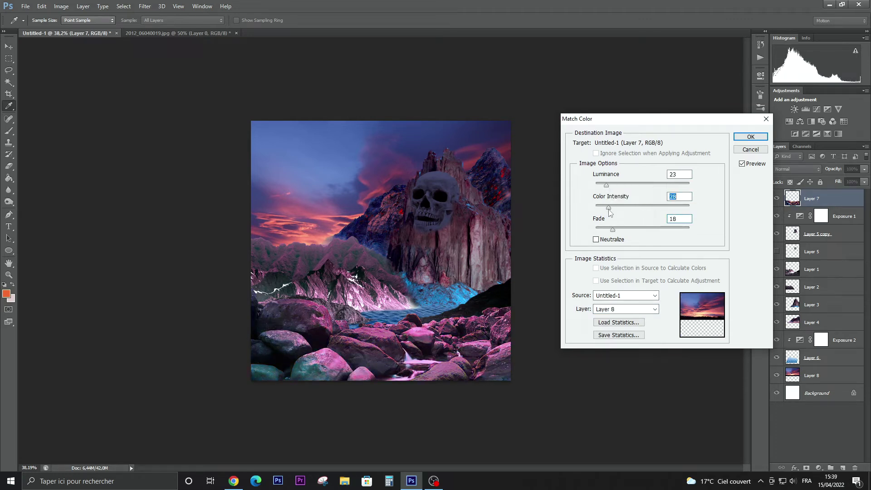
click(750, 137)
Darken the foreground rocks with a clipped Exposure layer, lowering exposure and gamma
click(795, 109)
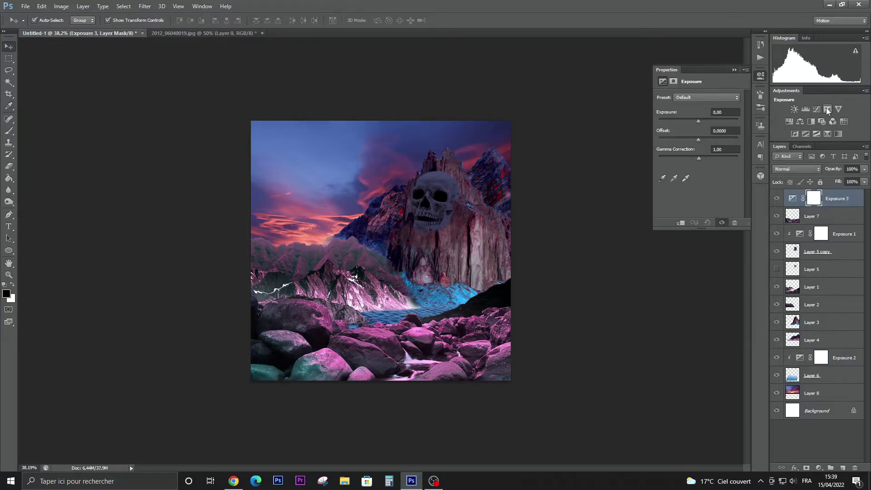
click(680, 223)
drag(698, 157, 701, 156)
drag(698, 121, 681, 121)
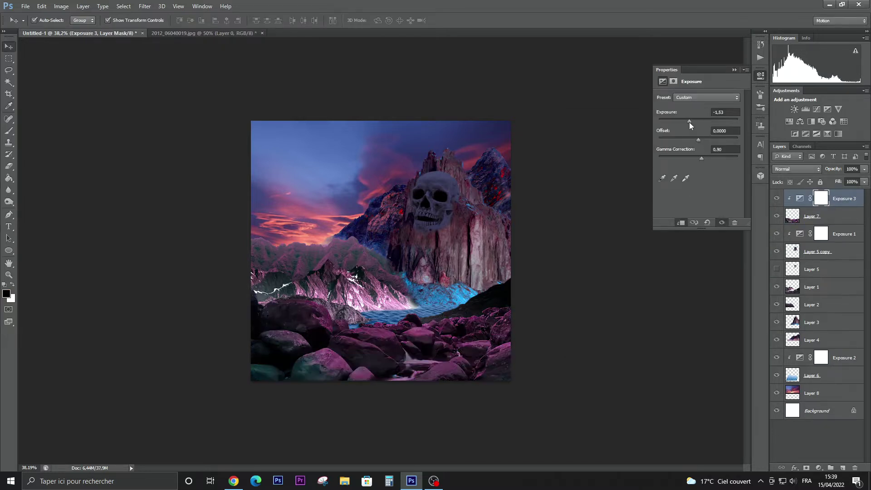
Darken mountain Layer 1 with a clipped Exposure layer, lowering gamma and exposure
click(848, 284)
click(827, 109)
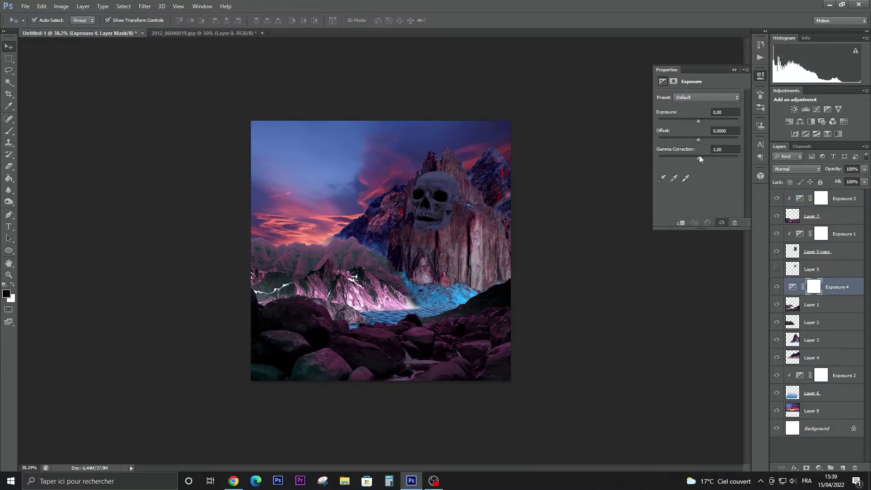
drag(698, 157, 702, 157)
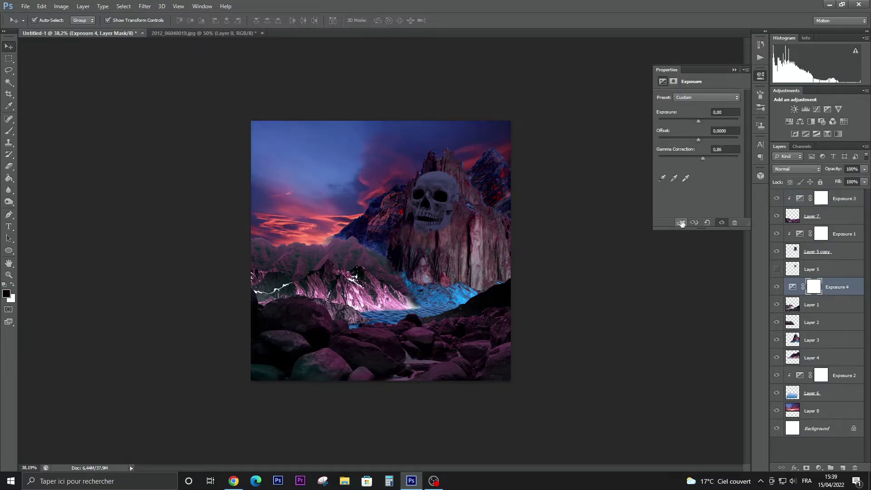
click(680, 222)
drag(698, 121, 684, 122)
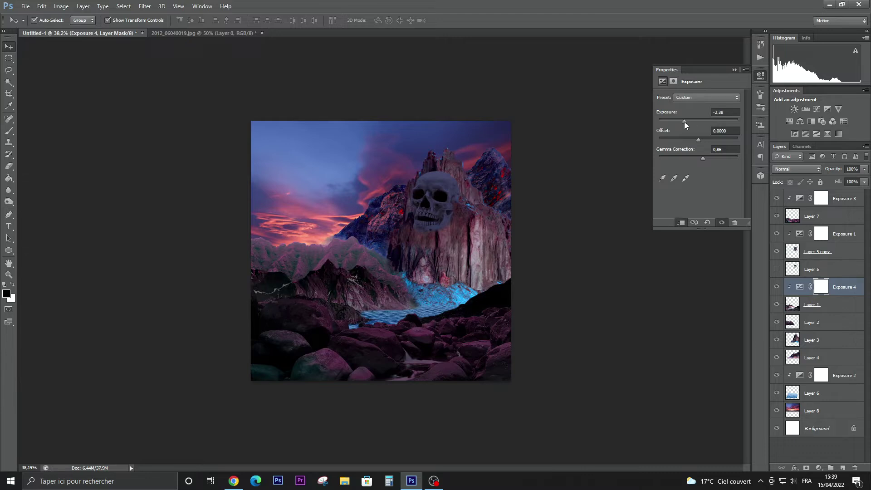
Darken Layer 2 with a clipped Exposure layer using lower gamma and exposure
click(847, 321)
click(827, 109)
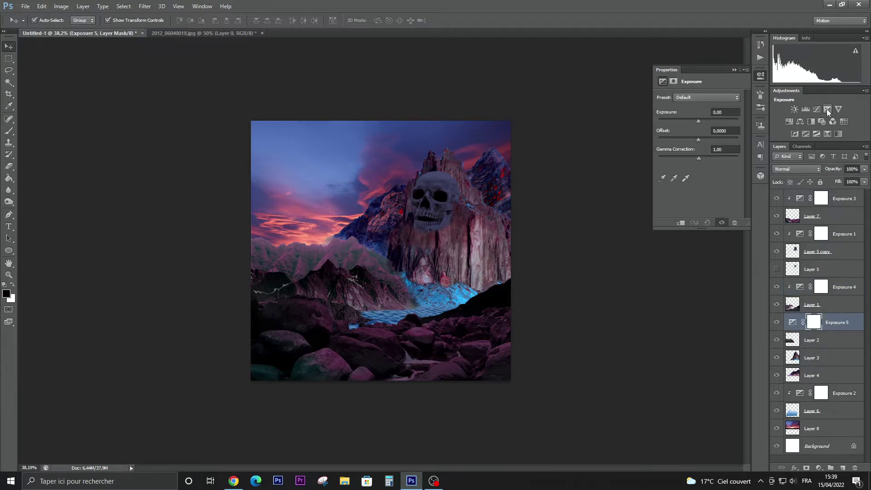
click(680, 222)
drag(704, 157, 707, 158)
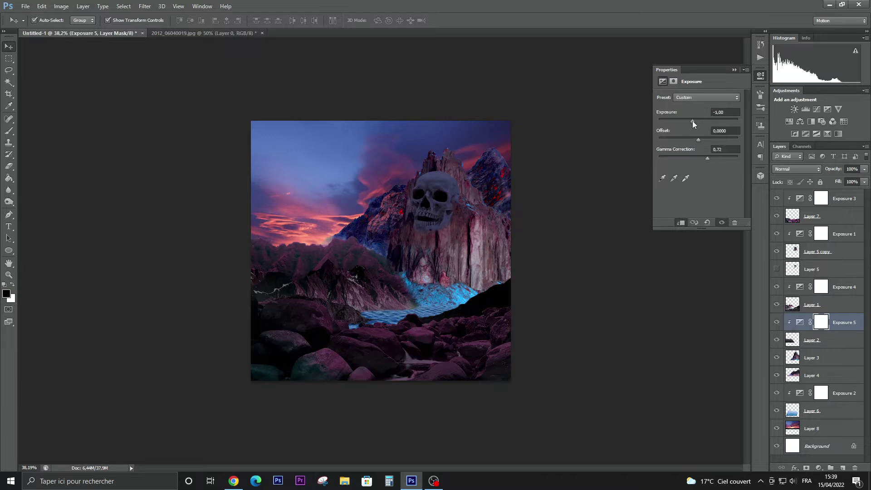
click(735, 70)
Darken Layer 3 with an Exposure layer, lowering gamma and exposure
click(845, 359)
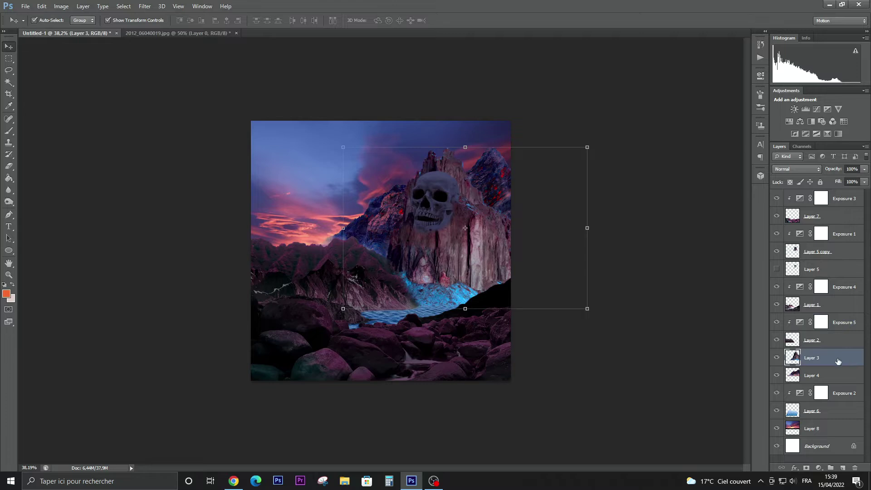
click(825, 110)
drag(698, 157, 703, 157)
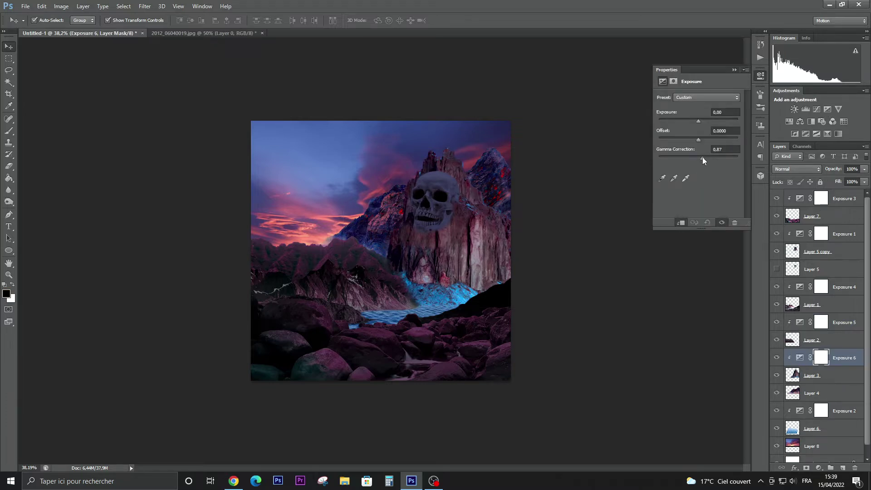
drag(699, 121, 692, 121)
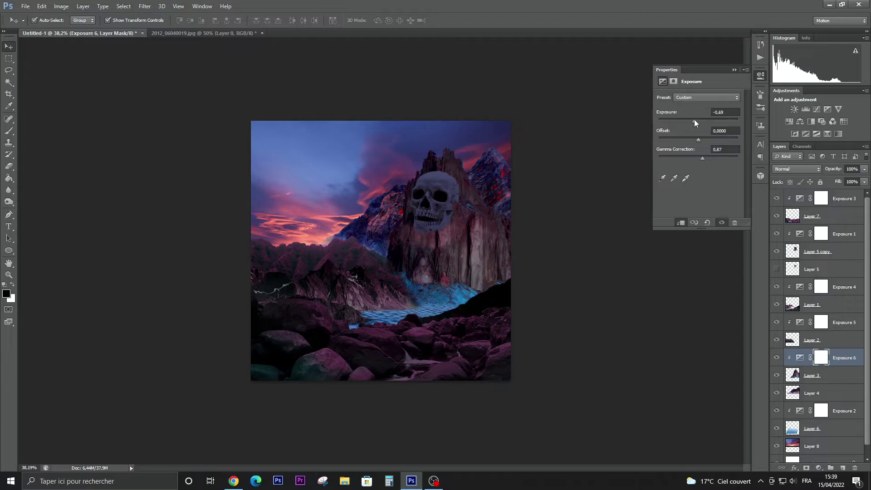
click(734, 69)
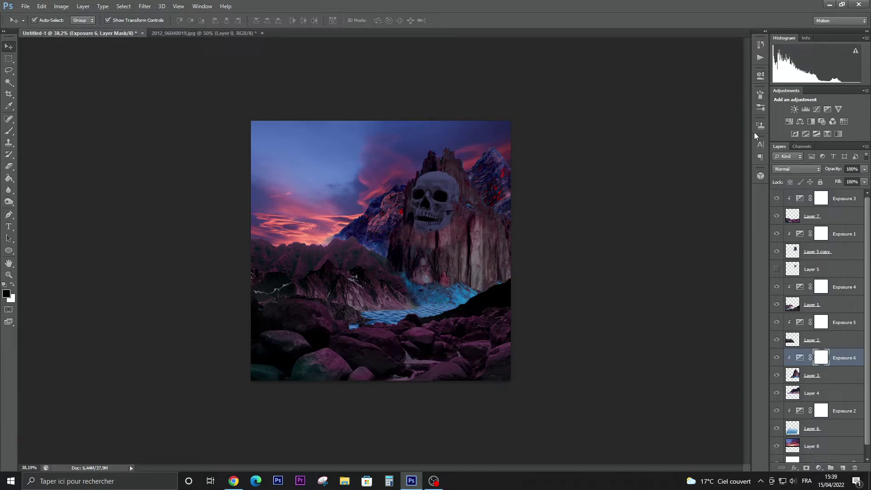
Tint lake Layer 6 muted pink with clipped Hue/Saturation: Hue +115, Saturation -75
click(849, 430)
click(790, 122)
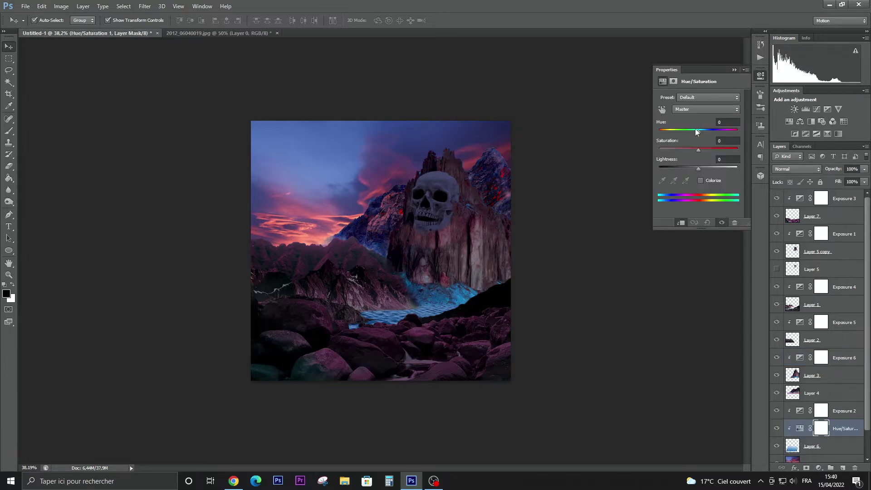
mouse_move(698, 131)
mouse_down()
mouse_move(755, 136)
mouse_move(678, 135)
mouse_up()
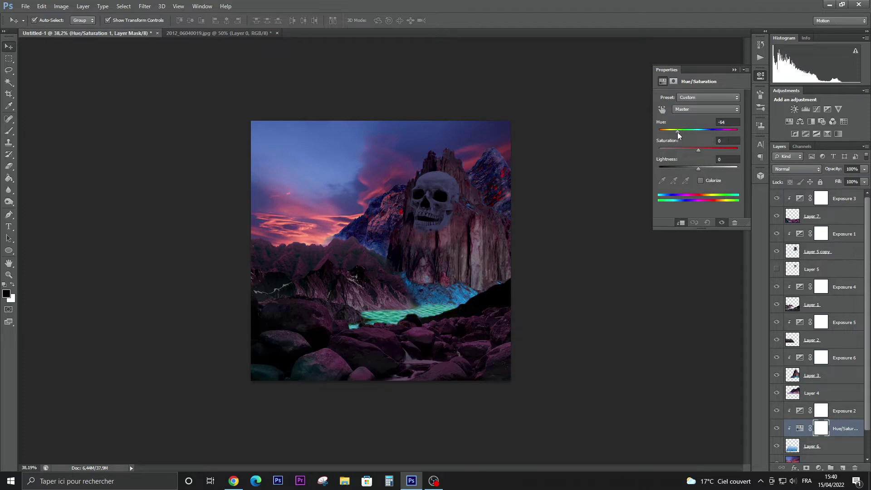
mouse_move(678, 135)
mouse_down()
mouse_move(728, 148)
mouse_move(674, 154)
mouse_up()
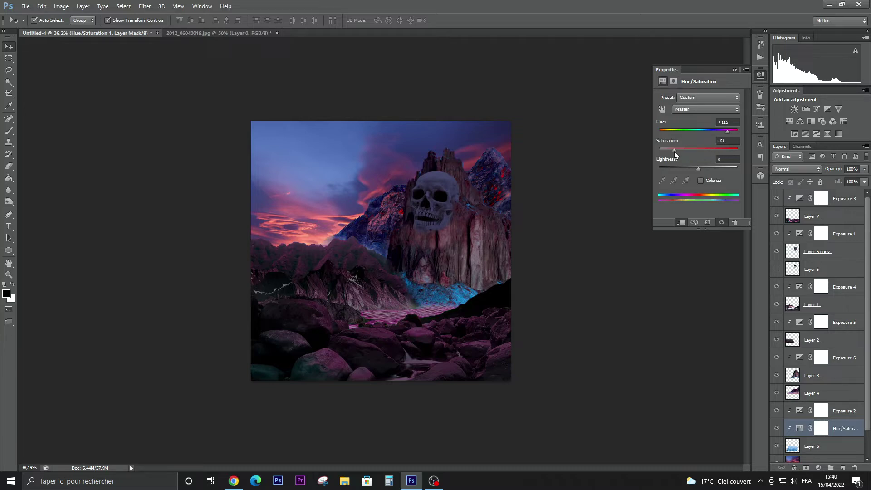
click(734, 70)
scroll(842, 421, down, 2)
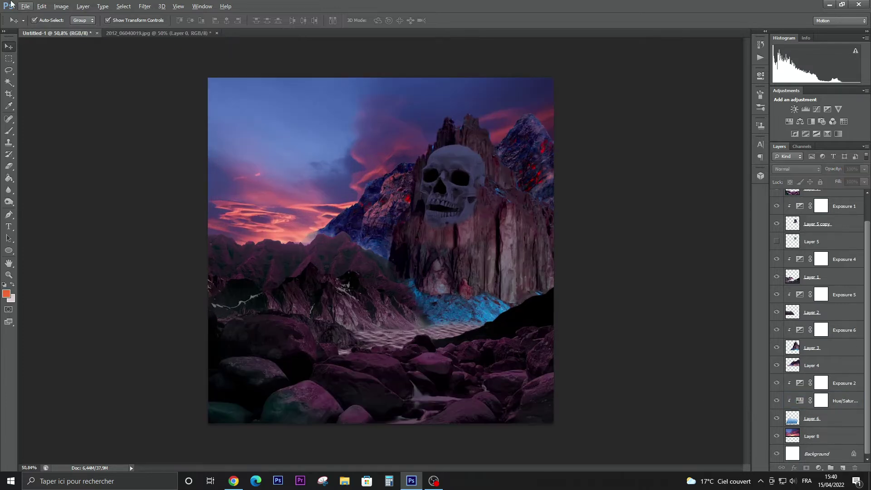
Close the 2012 source photo without saving its changes
click(706, 396)
key(ctrl+plus)
click(217, 33)
click(448, 181)
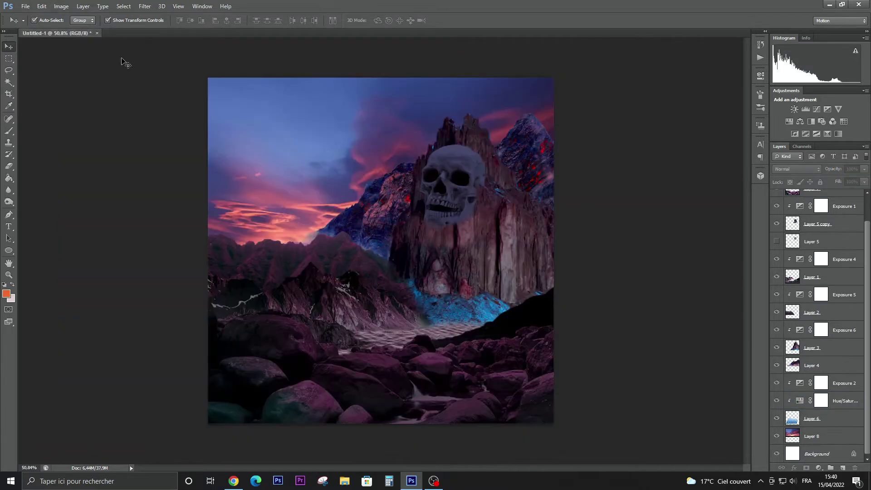
Bring in a fire image as Layer 9 below Exposure 1, blended in Screen mode
click(30, 5)
click(35, 24)
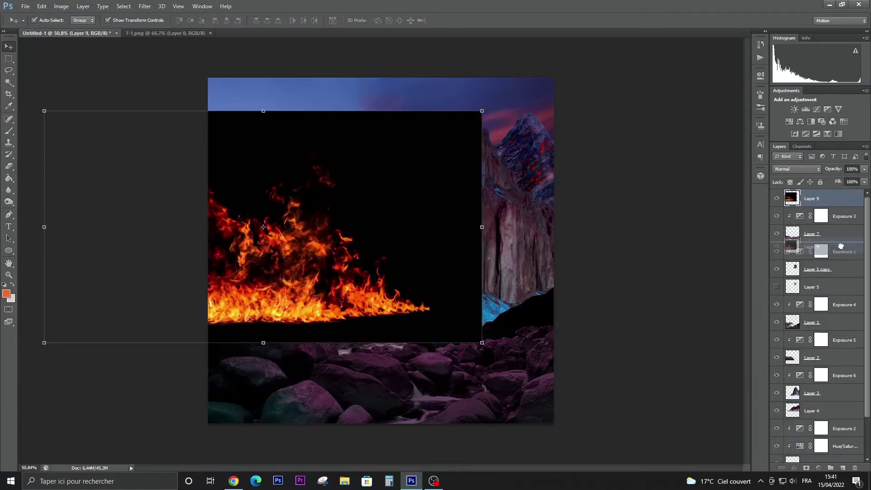
mouse_move(841, 207)
mouse_down()
mouse_move(845, 264)
mouse_move(848, 232)
mouse_up()
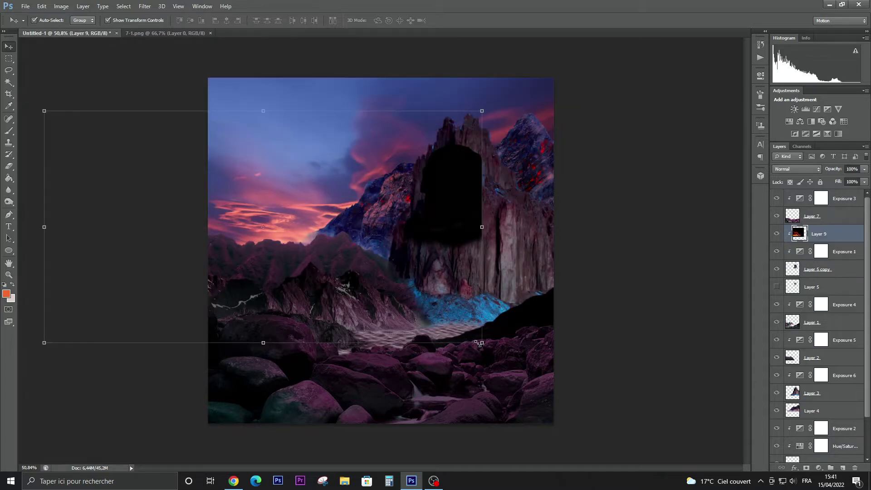
click(795, 169)
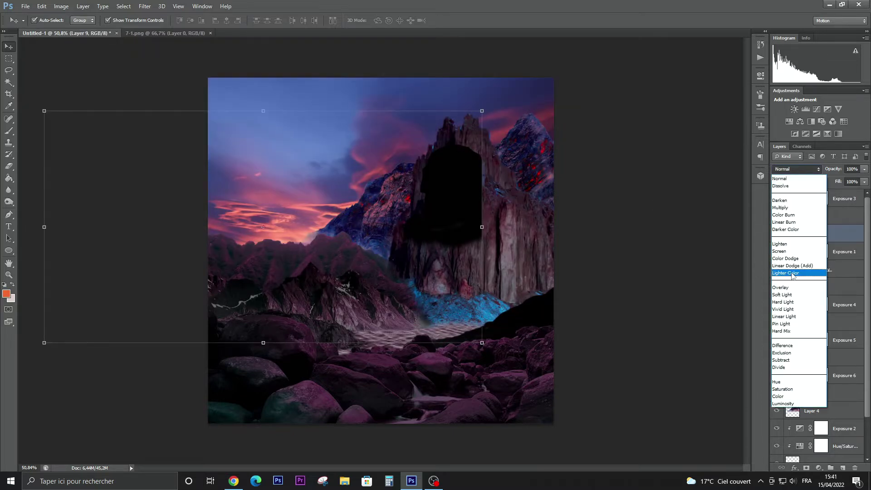
click(788, 251)
Shrink, rotate and position the fire inside the skull's right eye socket
key(ctrl+t)
drag(395, 300, 554, 289)
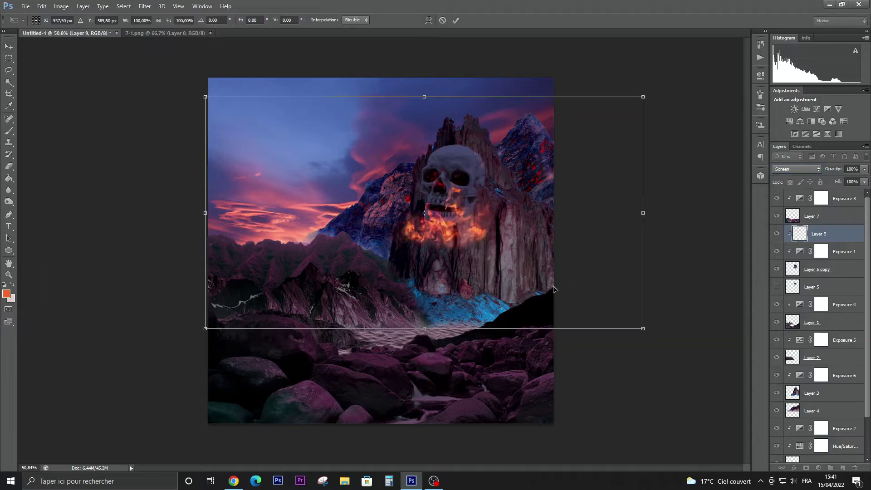
mouse_move(643, 328)
mouse_down()
mouse_move(270, 130)
mouse_move(486, 176)
mouse_move(498, 169)
mouse_up()
scroll(486, 176, up, 2)
scroll(492, 168, up, 3)
scroll(497, 159, up, 2)
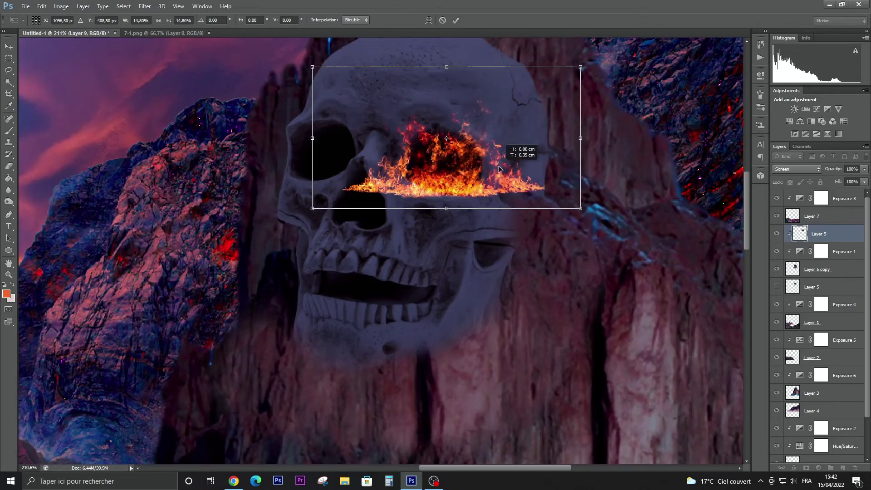
mouse_move(563, 204)
mouse_down()
mouse_move(488, 154)
mouse_move(517, 193)
mouse_move(551, 129)
mouse_up()
drag(486, 184, 492, 182)
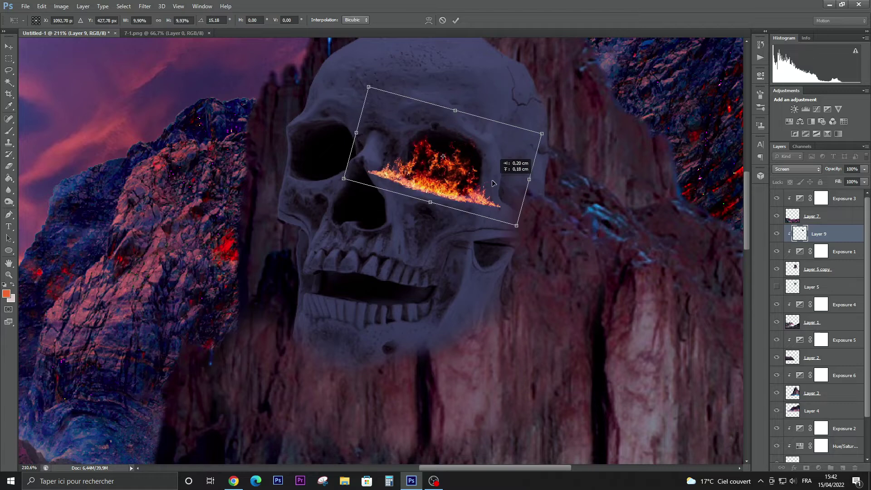
key(Return)
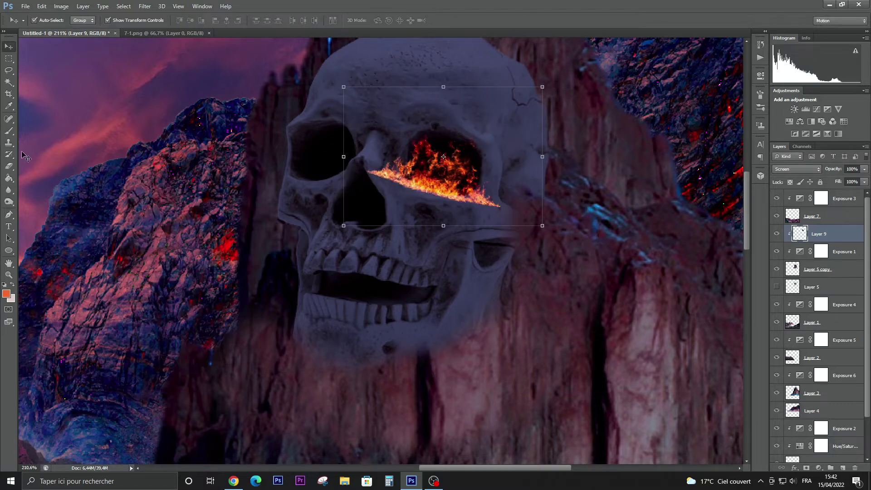
Duplicate the eye fire into copies placed over the left eye and the nose
key(ctrl+j)
key(ctrl+t)
mouse_move(508, 207)
mouse_down()
mouse_move(385, 199)
mouse_move(438, 236)
mouse_up()
key(Return)
key(ctrl+j)
key(ctrl+t)
key(Return)
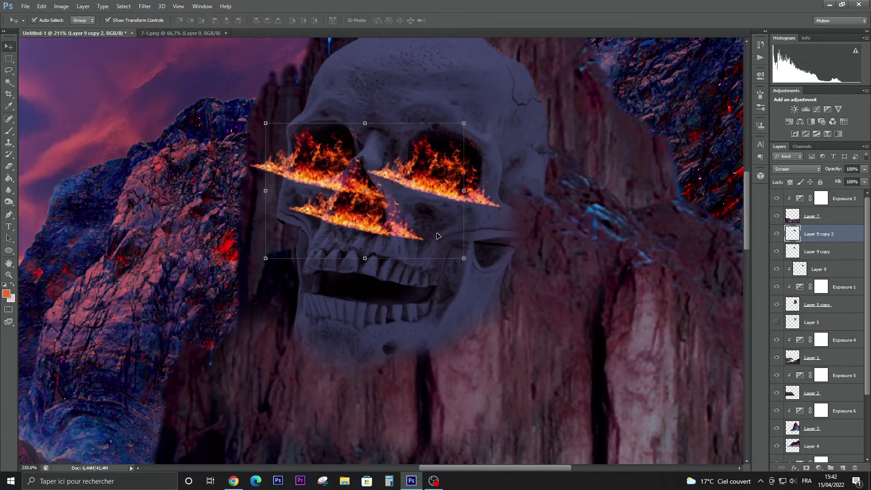
Add a third fire copy on the mouth, tilted to follow the jaw
key(ctrl+j)
key(ctrl+t)
drag(434, 228, 447, 307)
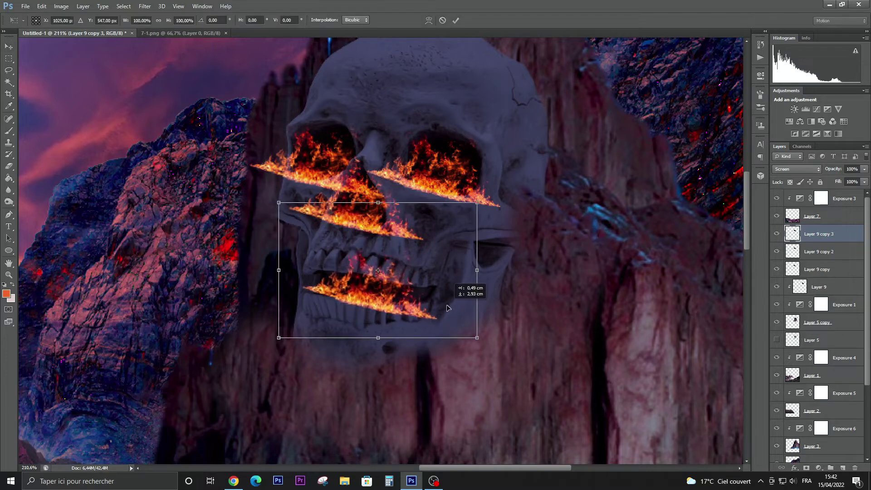
drag(499, 343, 520, 331)
drag(449, 311, 442, 307)
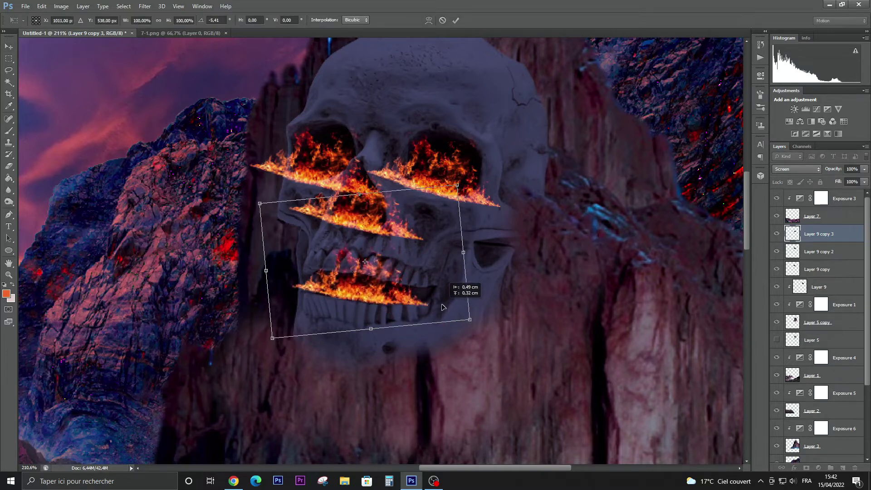
key(Return)
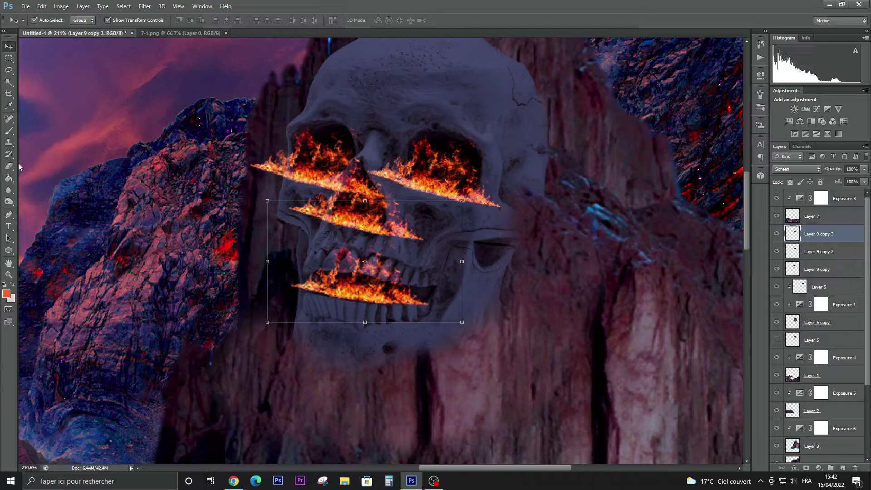
Erase the flames spilling outside the right and left eye sockets
key(e)
click(842, 269)
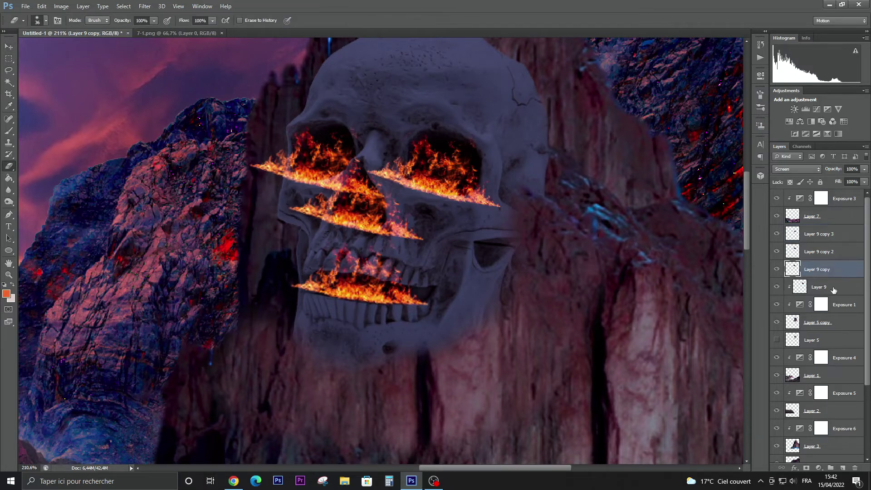
click(834, 290)
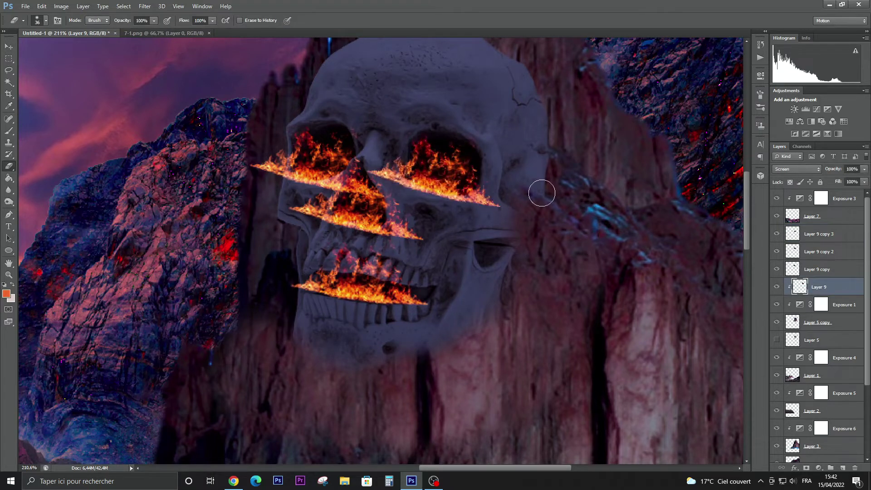
mouse_move(541, 189)
mouse_down()
mouse_move(501, 188)
mouse_move(389, 155)
mouse_move(410, 201)
mouse_move(496, 206)
mouse_up()
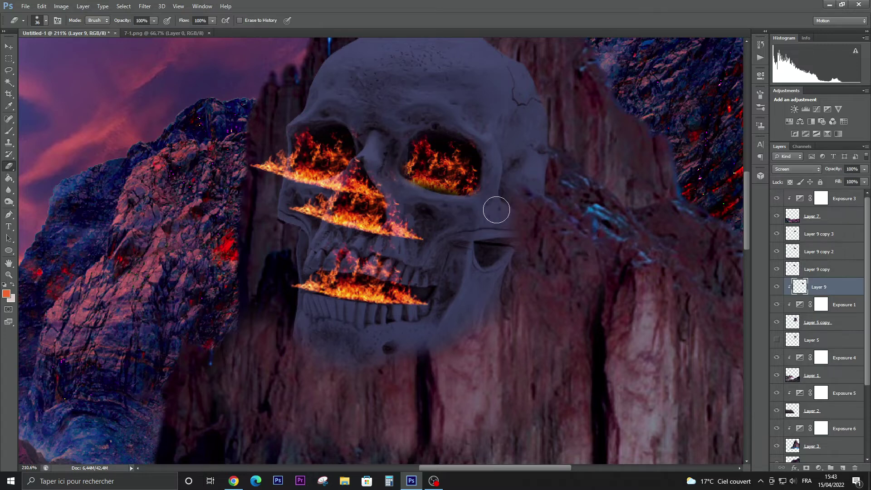
double_click(852, 268)
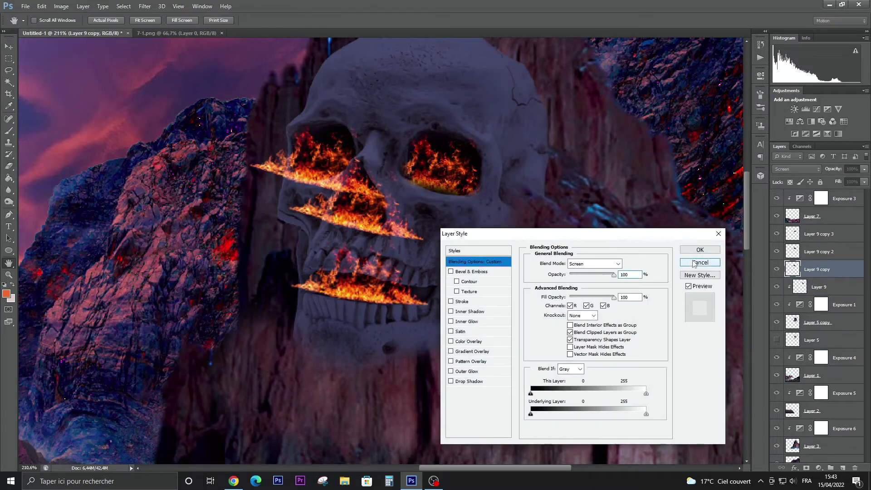
click(699, 263)
click(776, 271)
click(777, 270)
mouse_move(392, 174)
mouse_down()
mouse_move(359, 195)
mouse_move(356, 181)
mouse_move(320, 193)
mouse_move(283, 190)
mouse_move(263, 175)
mouse_move(273, 167)
mouse_up()
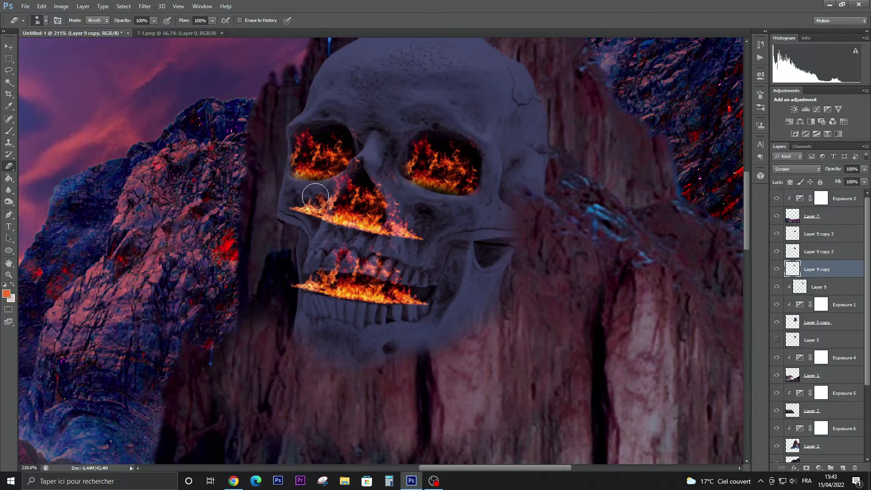
Trim the nose and mouth flames to fit the nasal cavity and teeth
click(844, 251)
drag(423, 213, 405, 239)
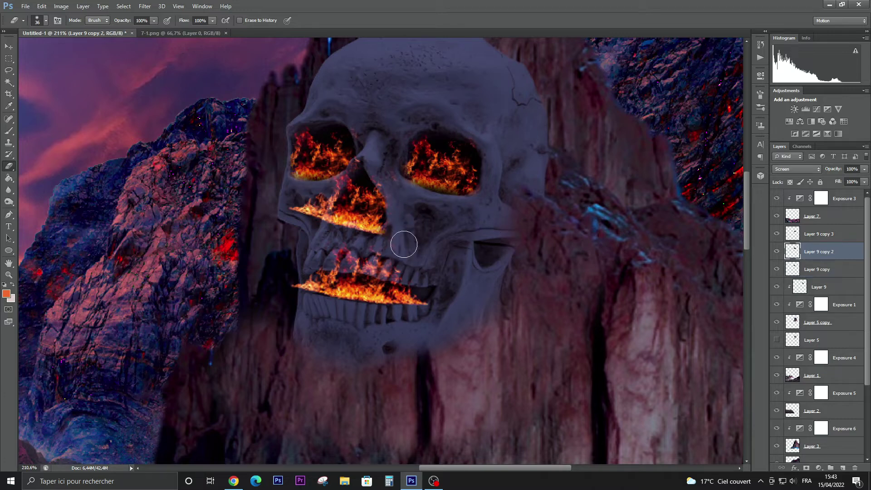
mouse_move(311, 228)
mouse_down()
mouse_move(318, 195)
mouse_move(366, 242)
mouse_up()
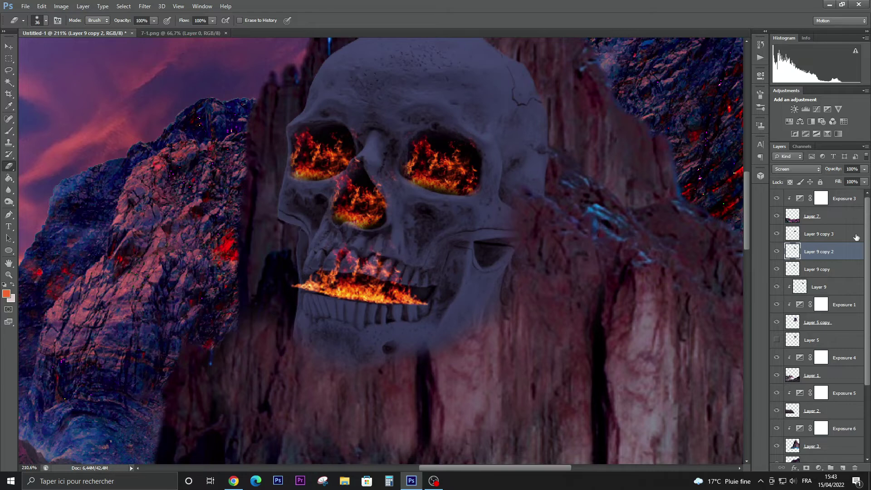
click(856, 236)
drag(430, 298, 432, 292)
drag(292, 292, 305, 268)
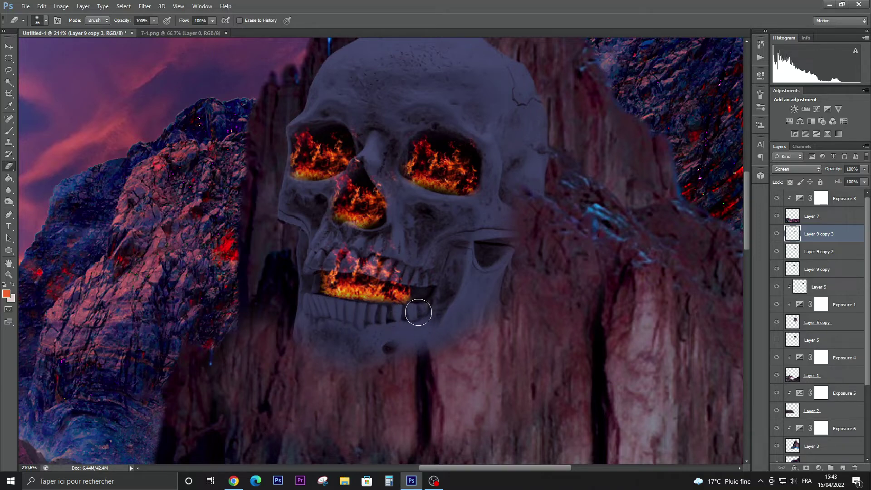
drag(362, 317, 376, 317)
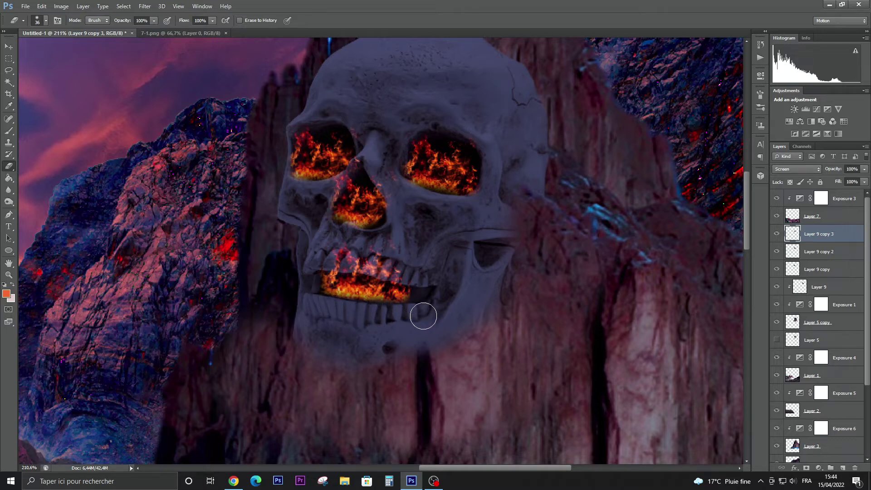
Open the 2-1 fire image and drag it into the skull collage
click(9, 47)
click(182, 33)
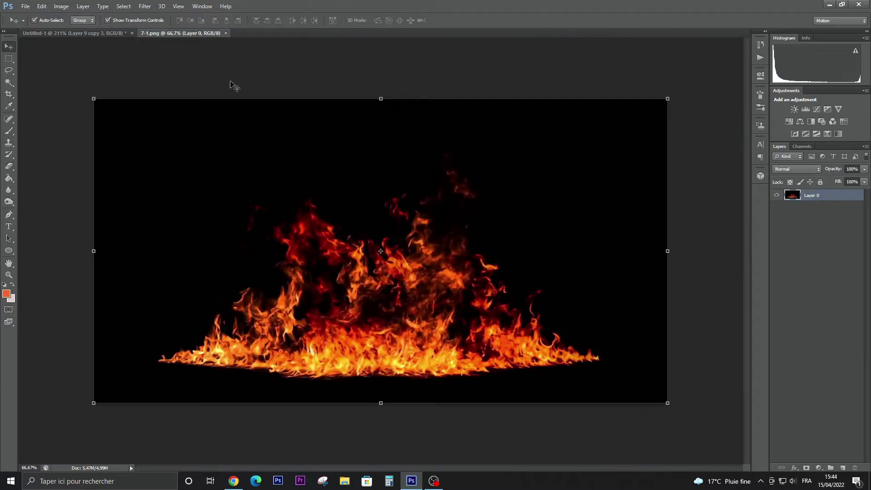
click(25, 6)
click(35, 25)
mouse_move(468, 187)
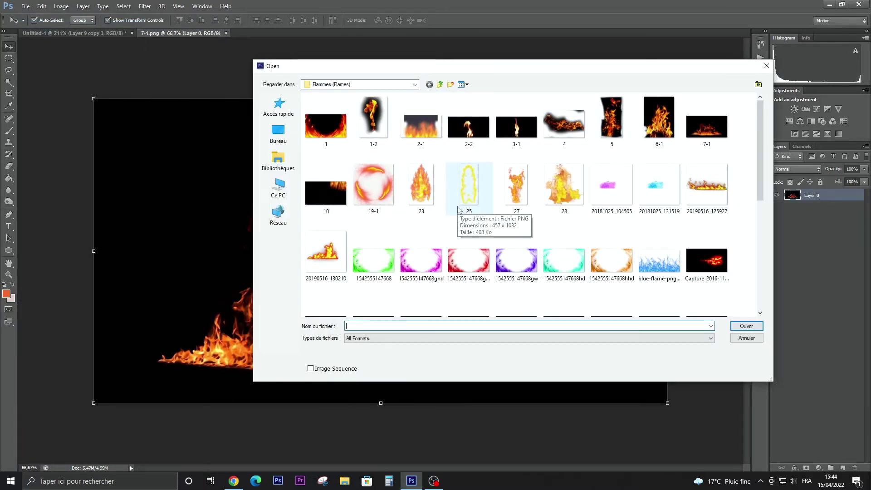
scroll(460, 231, down, 10)
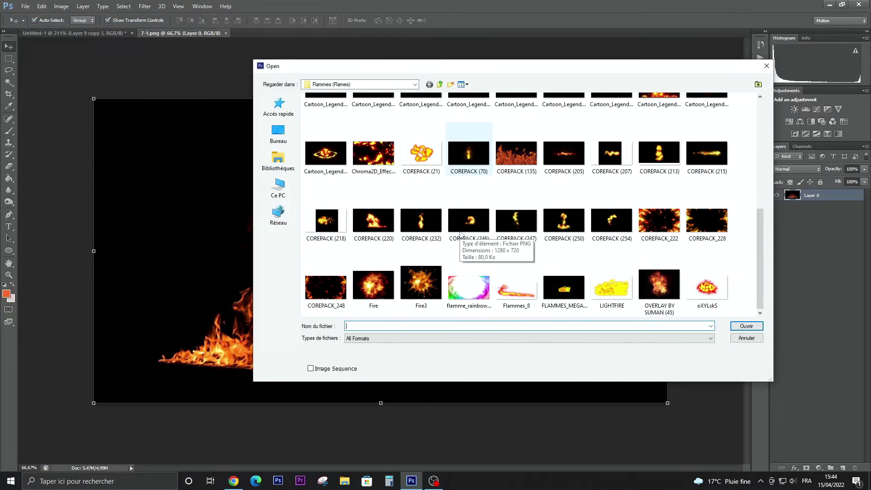
scroll(461, 232, up, 10)
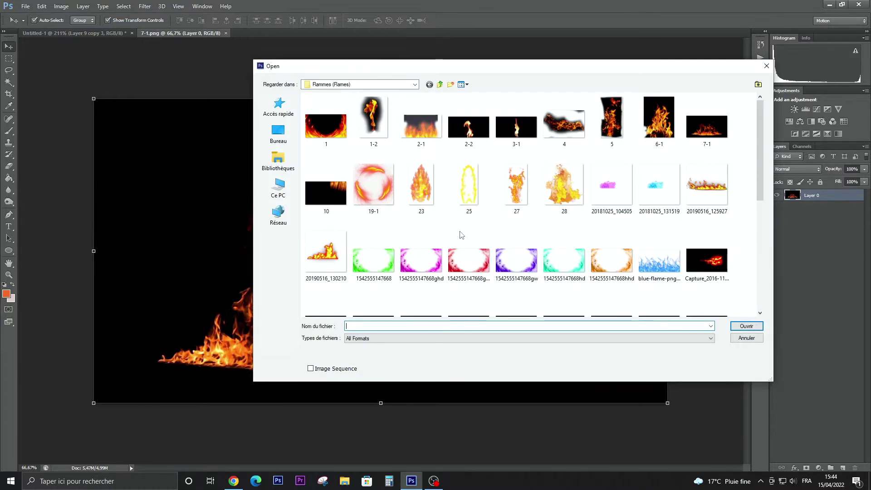
double_click(414, 124)
drag(485, 337, 720, 243)
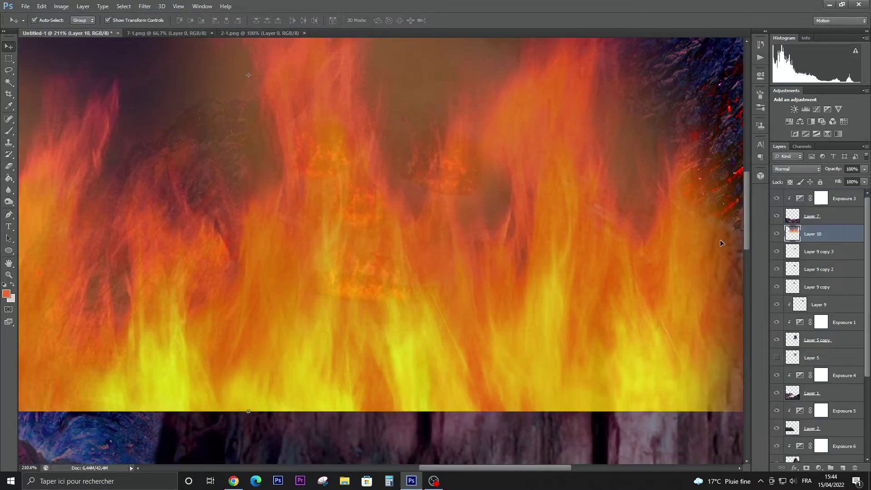
Blend the new fire in Screen mode, scaled and tilted over the skull's face
click(797, 168)
click(792, 249)
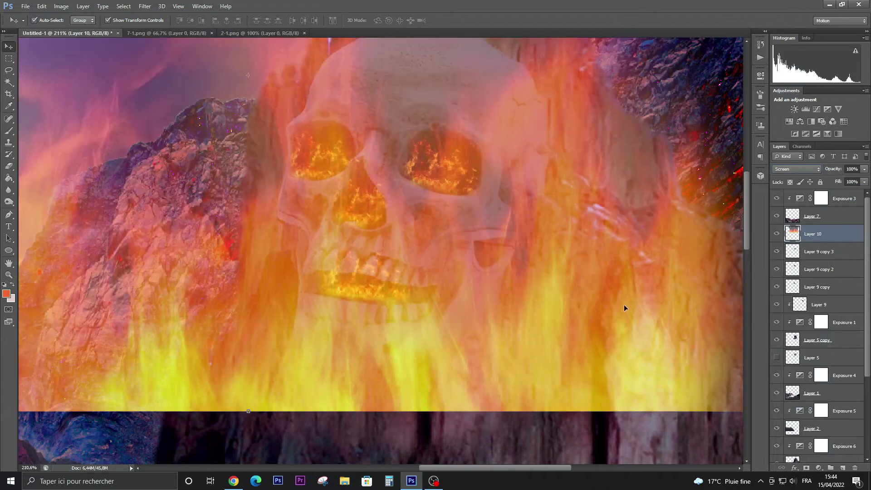
scroll(563, 399, down, 4)
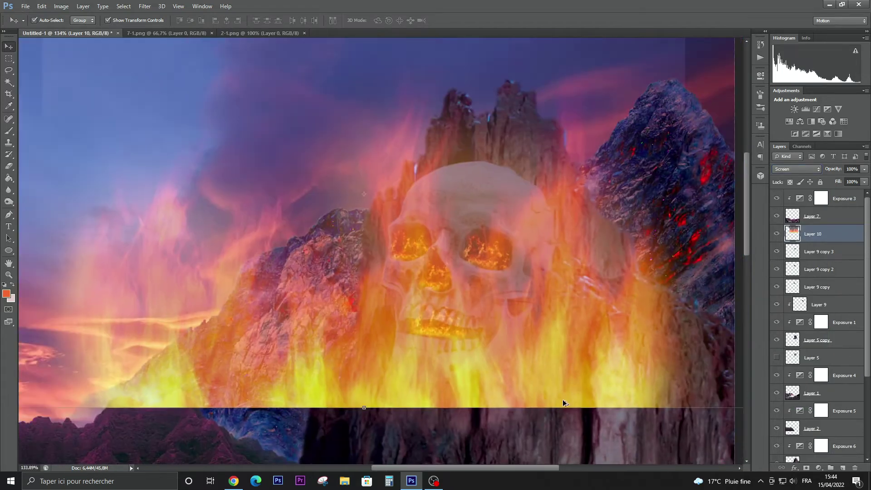
scroll(563, 400, down, 3)
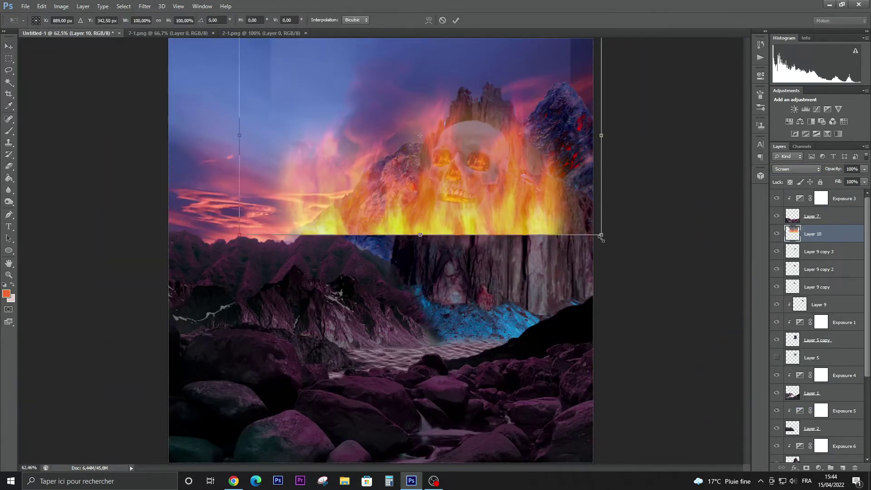
mouse_move(601, 237)
mouse_down()
mouse_move(345, 75)
mouse_move(497, 184)
mouse_up()
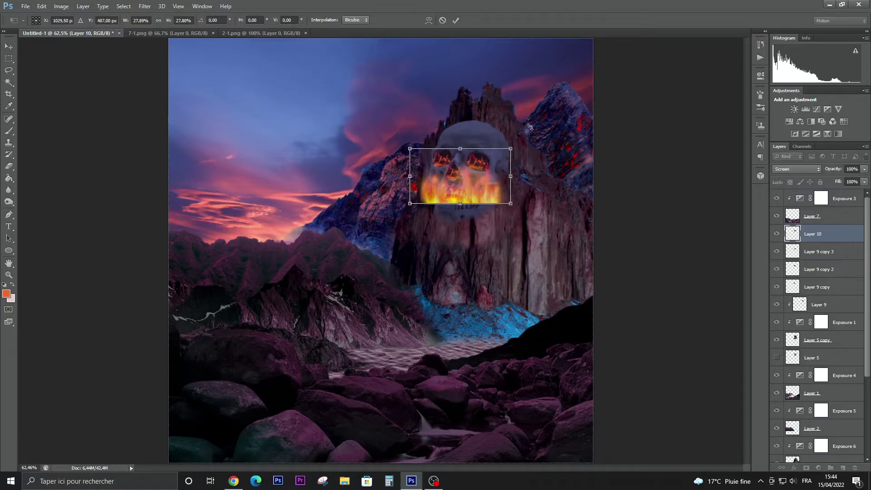
mouse_move(530, 129)
mouse_down()
mouse_move(526, 151)
mouse_move(516, 142)
mouse_move(523, 120)
mouse_up()
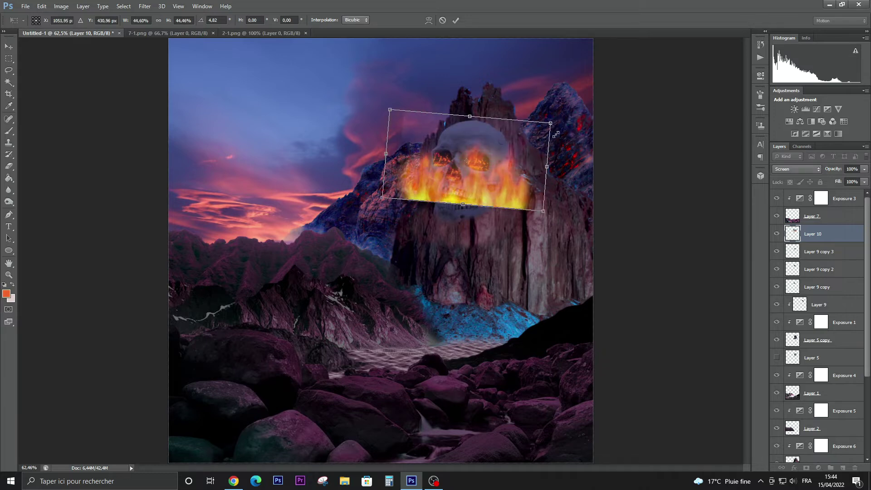
drag(485, 191, 470, 181)
key(Return)
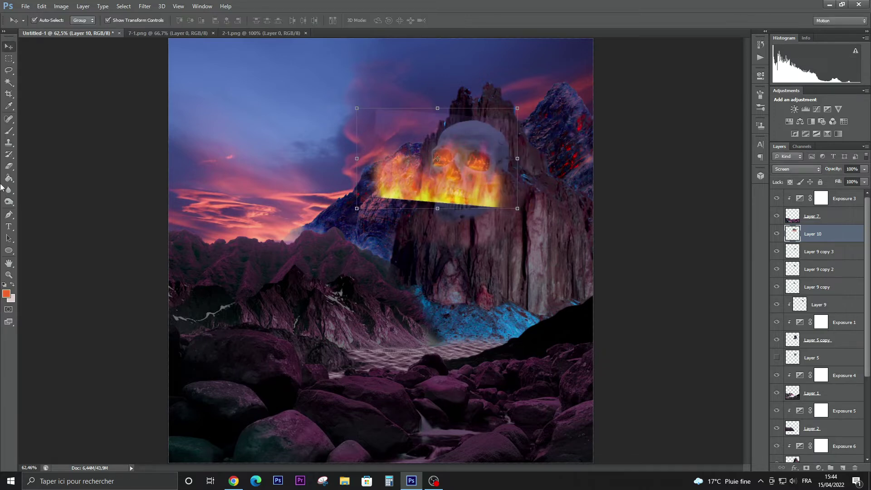
Erase the fire's left part and stray flames near the skull's jaw
key(e)
mouse_move(384, 181)
mouse_down()
mouse_move(400, 132)
mouse_move(396, 195)
mouse_move(408, 203)
mouse_move(457, 218)
mouse_move(515, 195)
mouse_move(502, 187)
mouse_move(461, 218)
mouse_move(413, 203)
mouse_up()
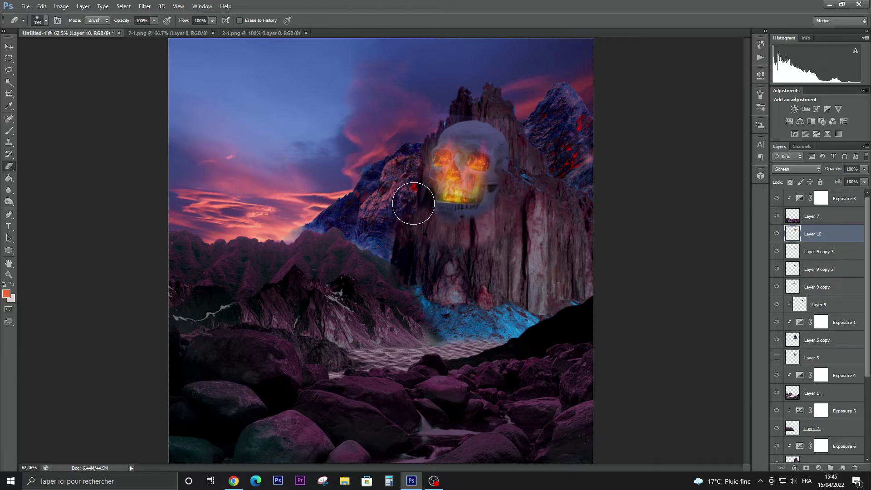
drag(475, 231, 493, 233)
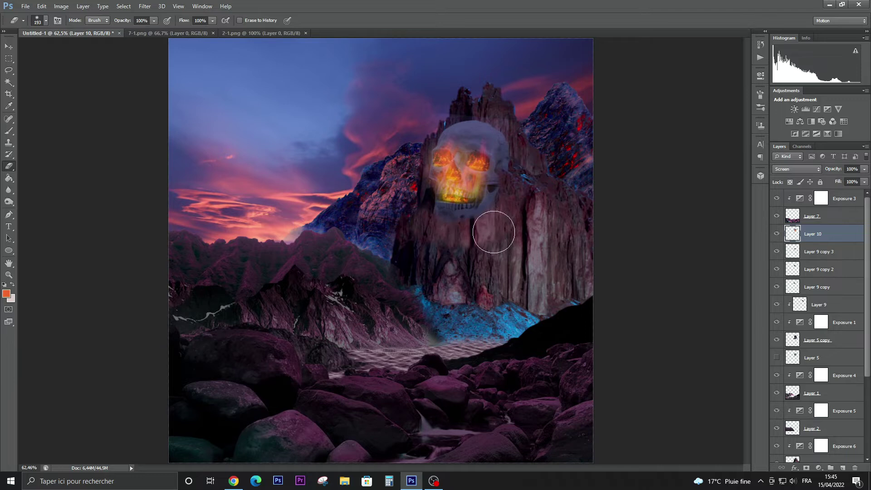
Finish placing the previous layer and select Layer 11 to paint on
click(8, 46)
click(94, 186)
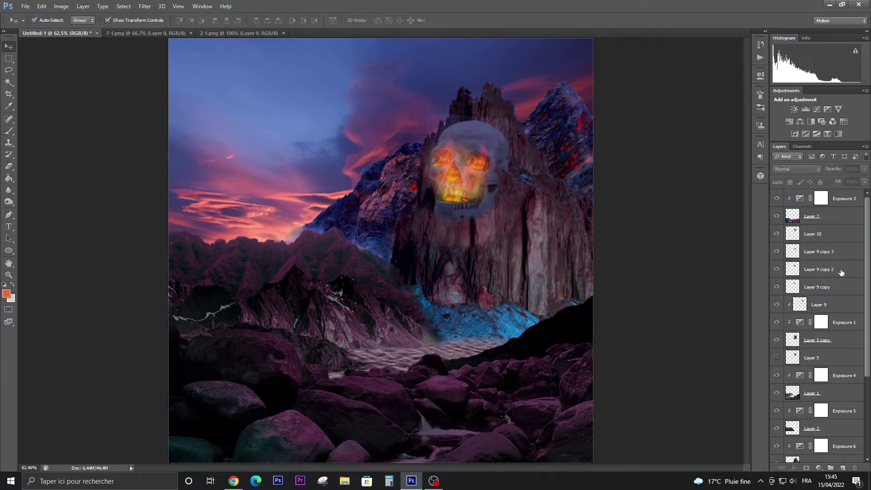
click(845, 222)
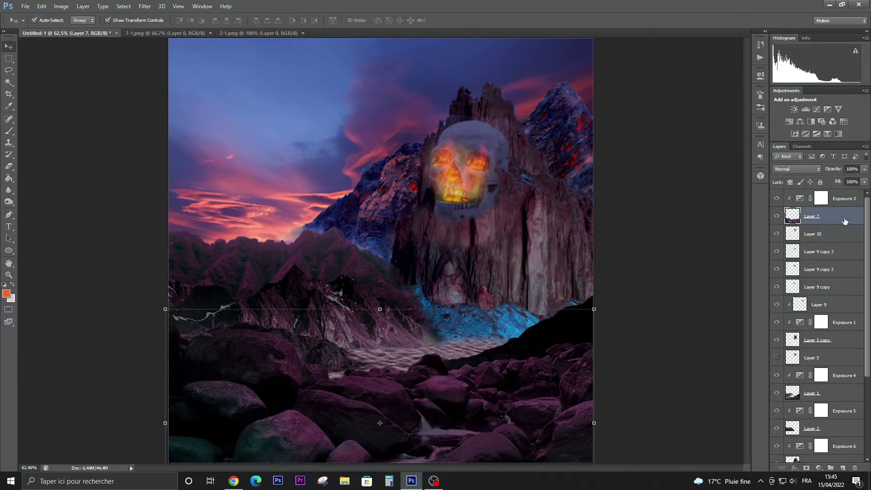
alt+scroll(670, 358, down, 2)
click(672, 334)
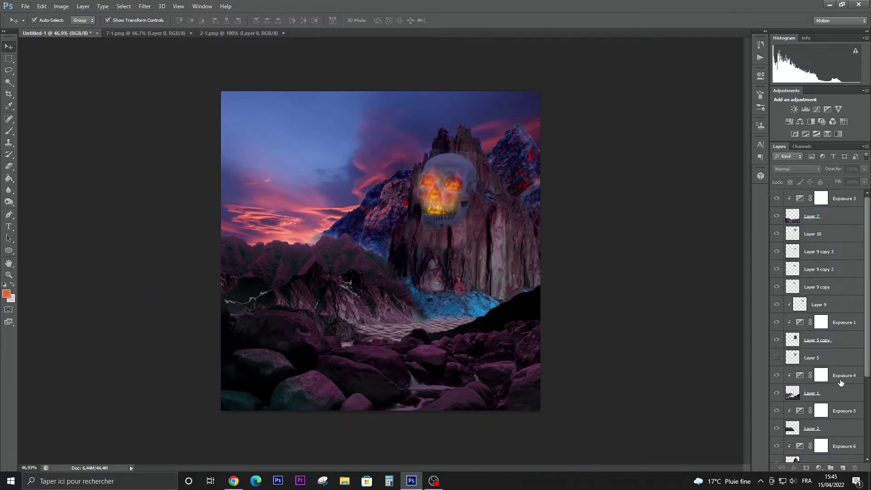
scroll(840, 391, down, 2)
click(840, 428)
scroll(840, 421, down, 2)
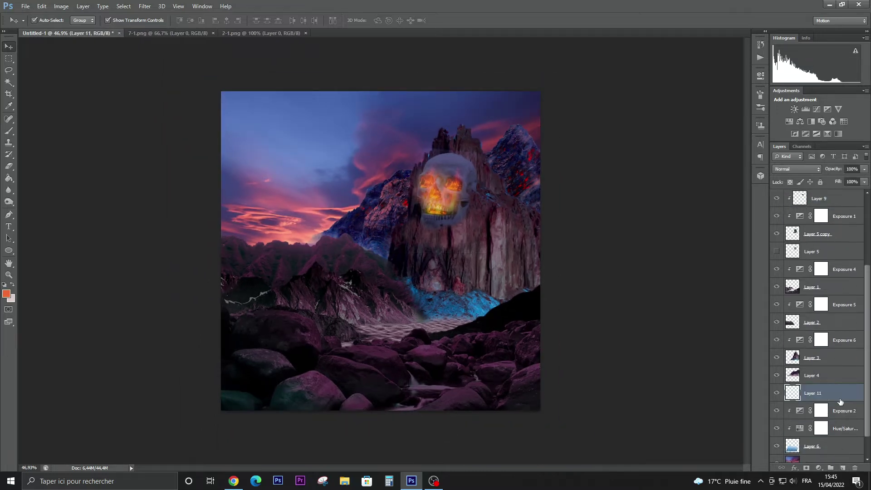
Paint a broad orange brush stroke across the water on Layer 11
click(10, 131)
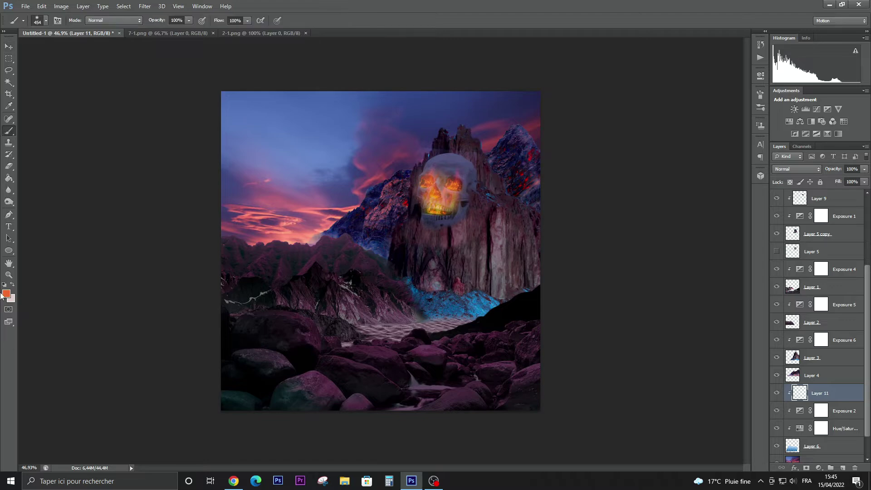
alt+scroll(450, 357, up, 5)
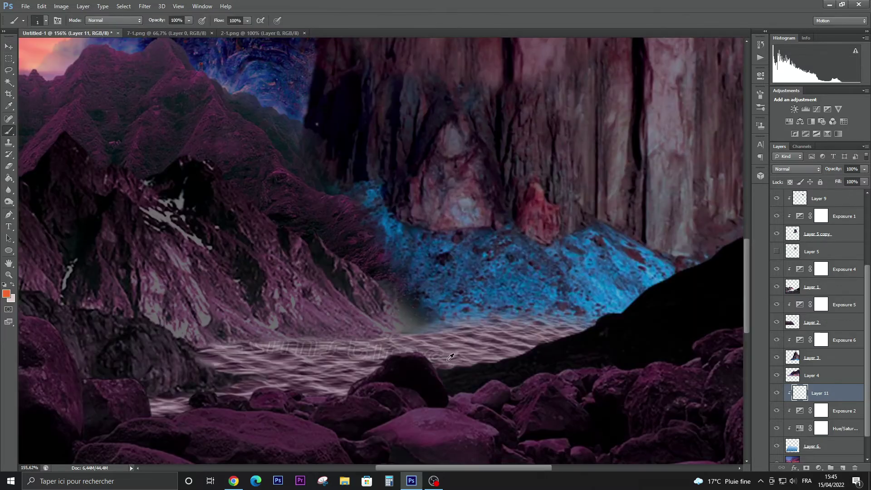
drag(517, 332, 301, 370)
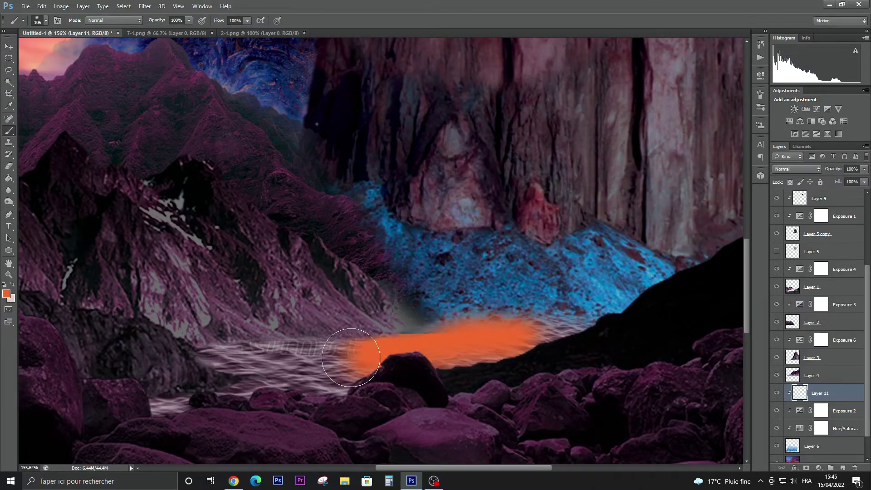
scroll(301, 370, down, 5)
Blend Layer 11 with Soft Light and lower its fill to 58%
click(797, 168)
click(794, 202)
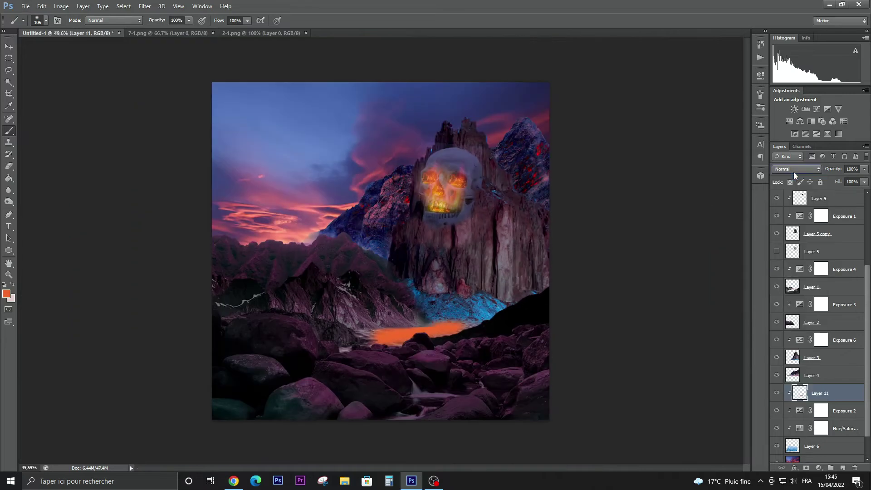
scroll(794, 173, down, 3)
scroll(794, 172, down, 4)
scroll(794, 172, down, 3)
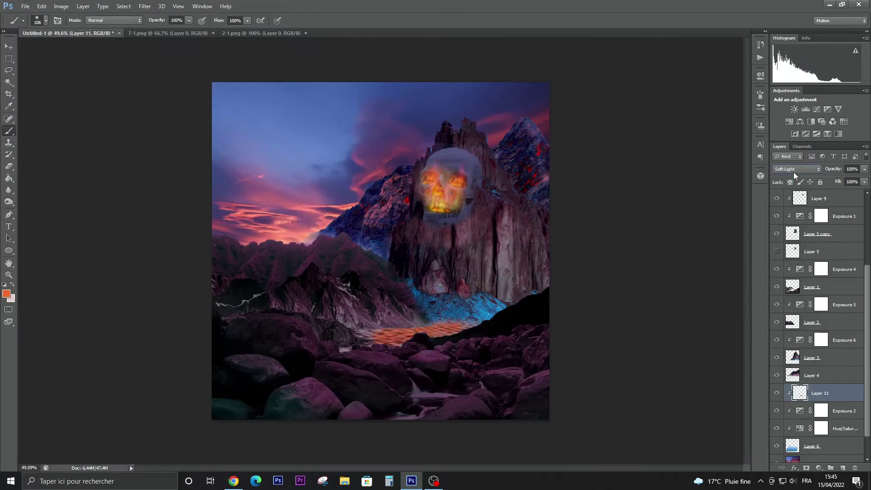
scroll(794, 172, up, 1)
click(864, 181)
drag(863, 191, 844, 189)
click(9, 46)
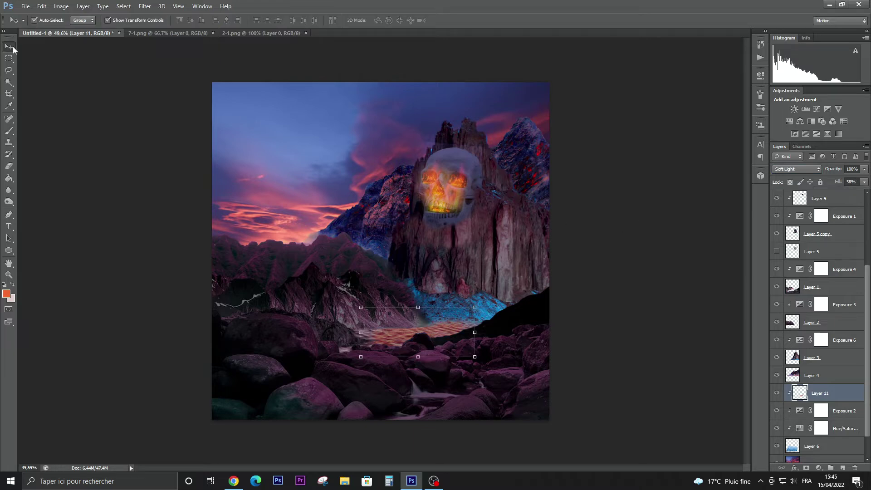
click(62, 181)
Close 2-1.png and bring the fire layer into the collage in Screen mode
click(235, 33)
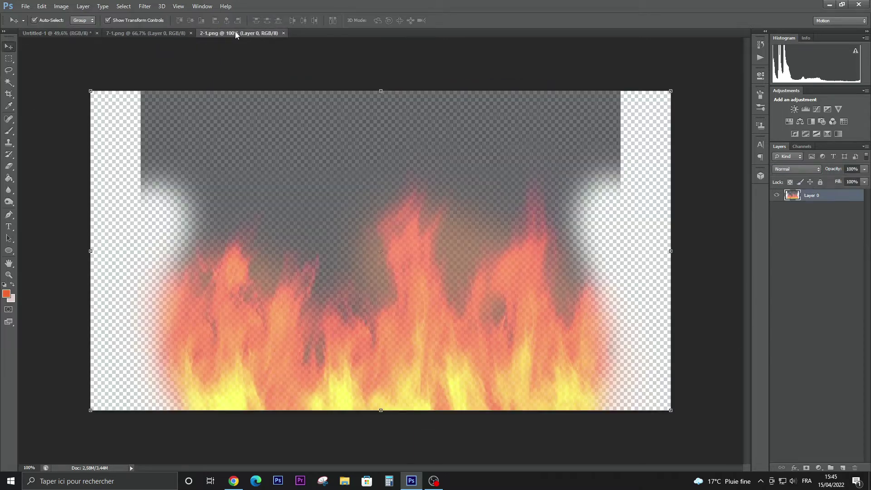
click(283, 33)
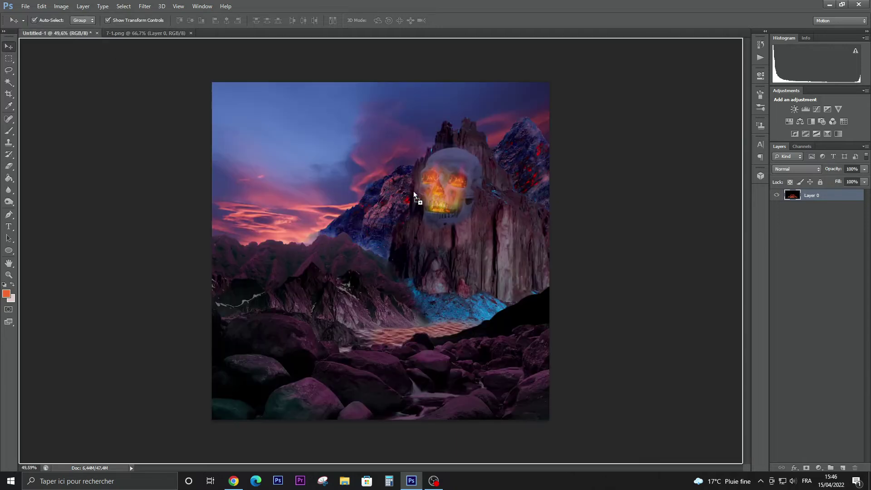
drag(484, 241, 454, 224)
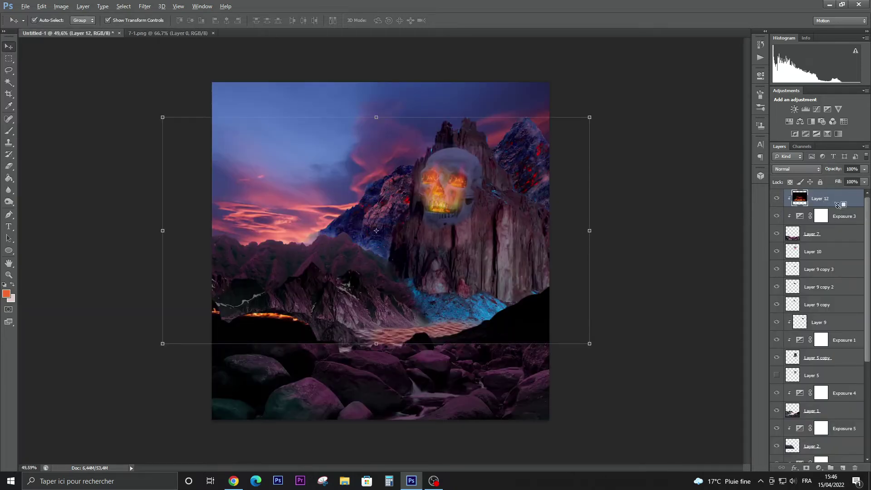
click(797, 168)
click(789, 249)
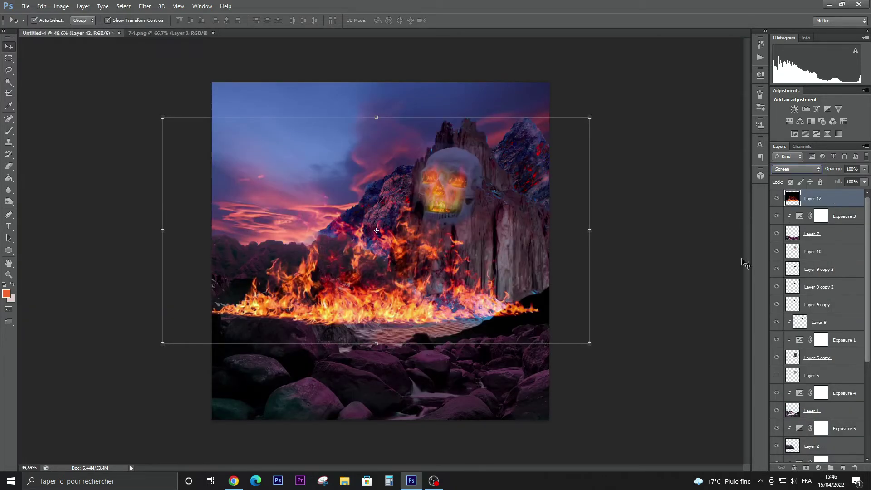
Shrink the flame, move it onto the skull's cheek and rotate it about 98 degrees
key(ctrl+t)
mouse_move(589, 343)
mouse_down()
mouse_move(263, 134)
mouse_move(447, 207)
mouse_up()
mouse_move(513, 247)
mouse_down()
mouse_move(499, 214)
mouse_move(495, 237)
mouse_up()
drag(513, 272, 497, 281)
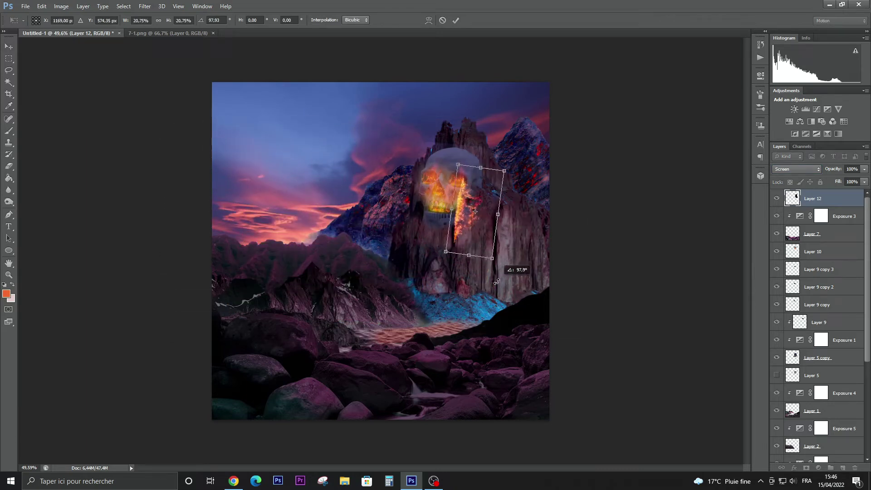
drag(445, 252, 429, 269)
Distort the flame into a narrow strip near the skull's eye and commit the transform
drag(458, 165, 452, 189)
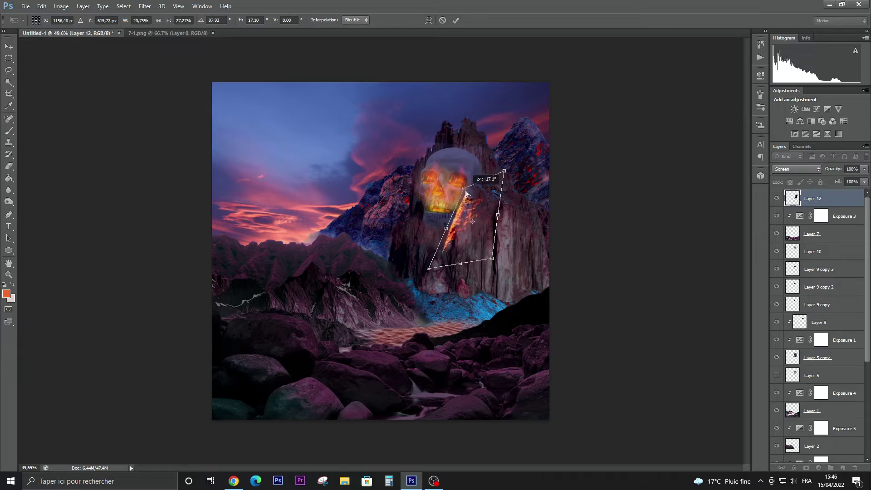
drag(504, 172, 492, 195)
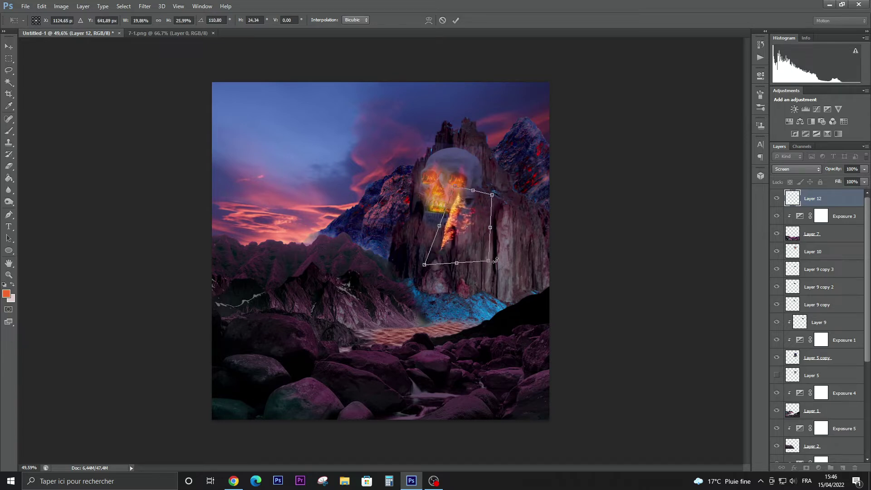
drag(442, 260, 459, 242)
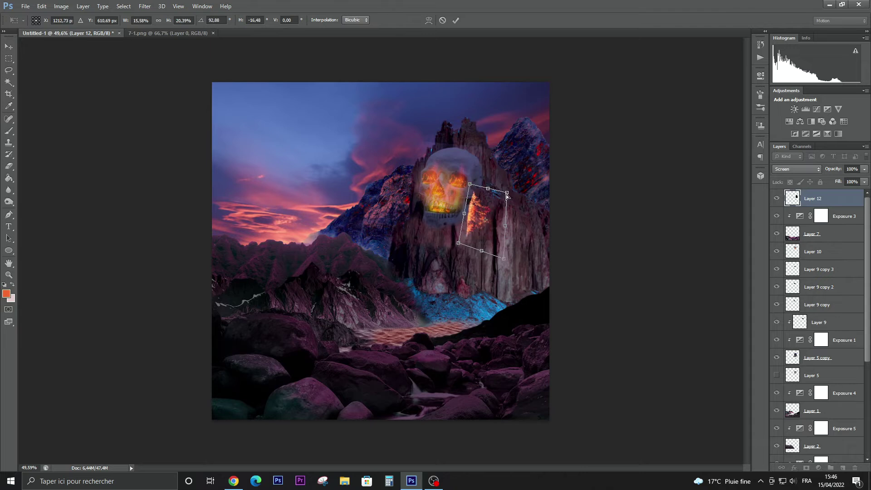
drag(492, 195, 497, 202)
drag(486, 240, 469, 227)
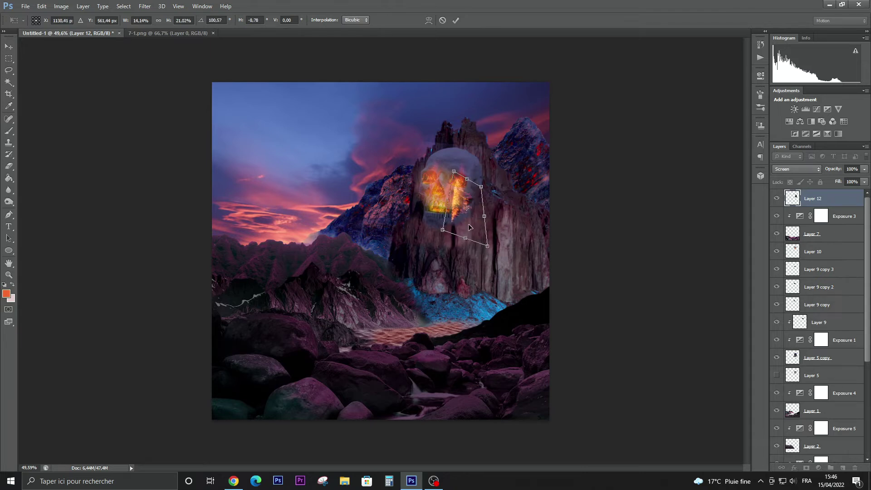
click(455, 21)
click(145, 6)
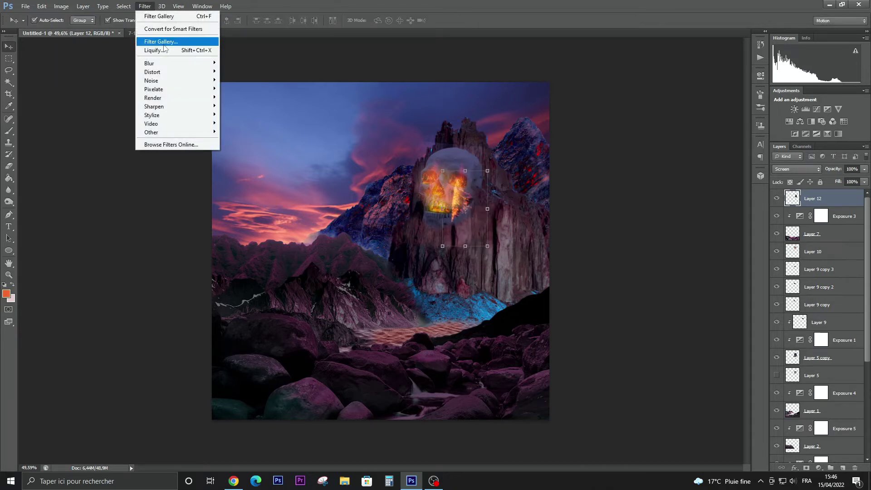
Liquify the flame into a long wavy tail trailing down from the skull's eye
click(157, 51)
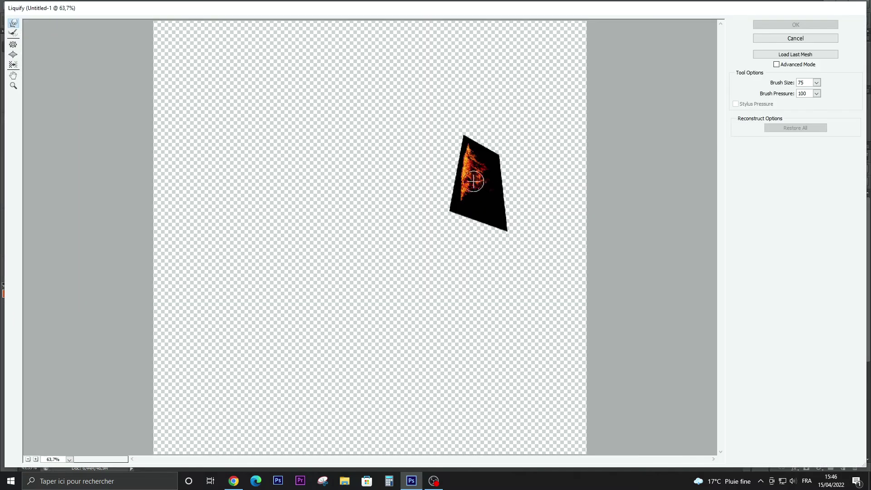
drag(473, 181, 455, 242)
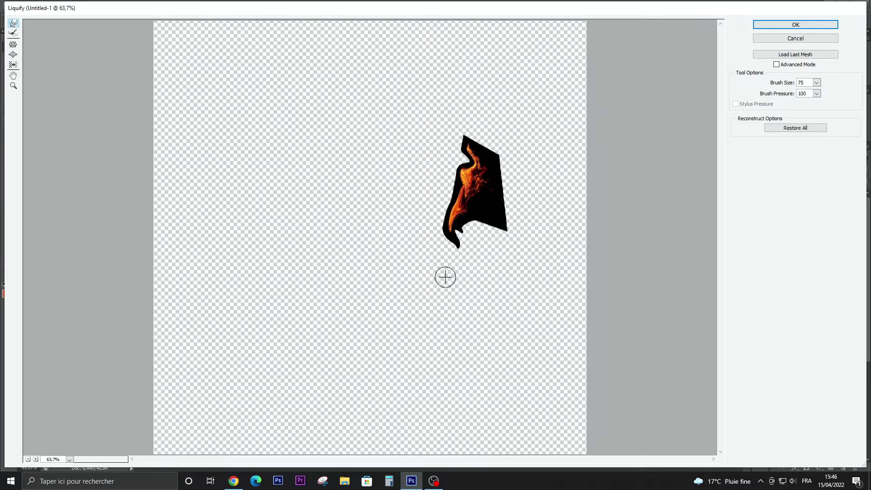
mouse_move(481, 179)
mouse_down()
mouse_move(467, 233)
mouse_move(463, 202)
mouse_move(452, 257)
mouse_up()
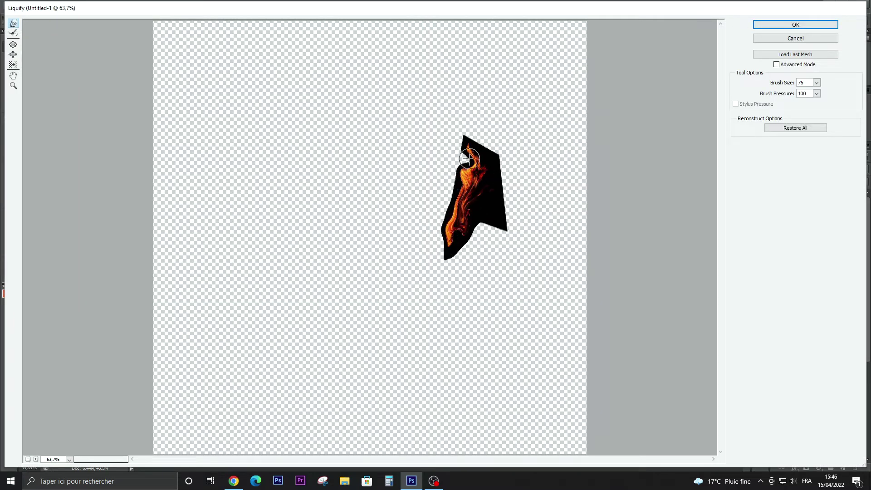
drag(469, 158, 474, 234)
drag(467, 182, 458, 249)
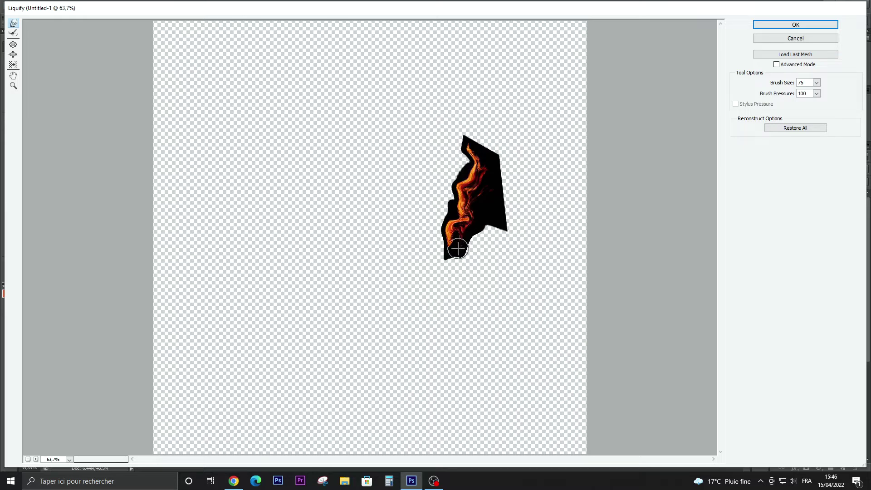
drag(463, 152, 486, 123)
click(796, 24)
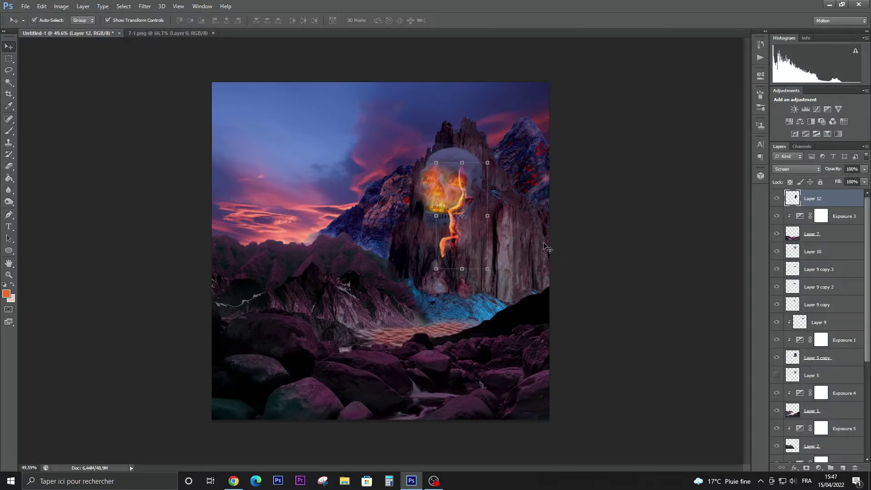
Shrink the warped flame trail slightly and confirm the transform
drag(491, 263, 467, 240)
key(Return)
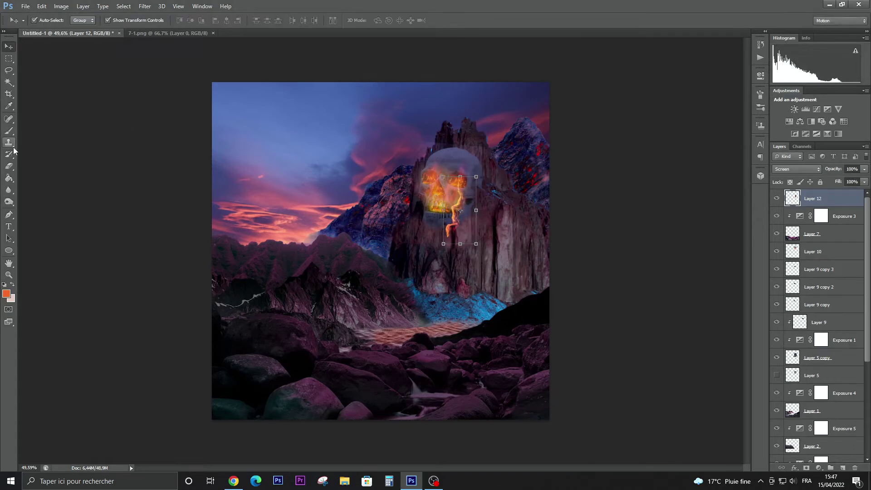
click(8, 165)
scroll(409, 156, up, 2)
scroll(485, 166, up, 2)
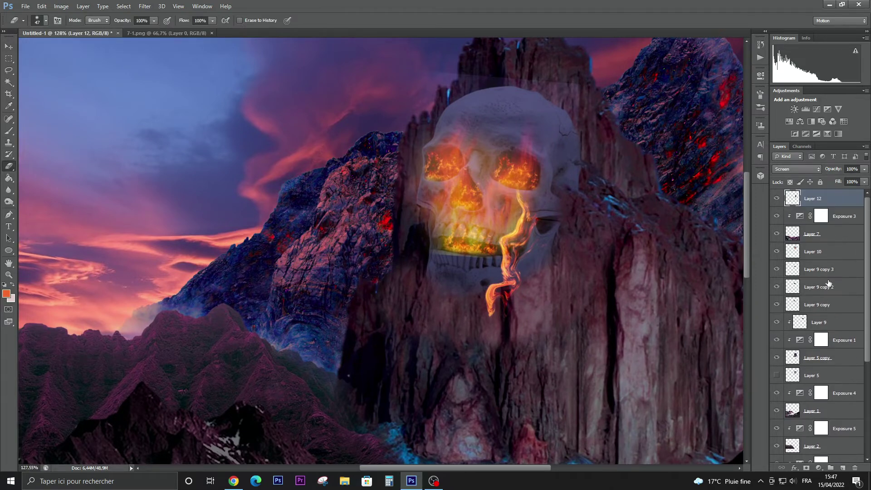
Erase along the skull's top edge on Layer 10
click(812, 251)
scroll(535, 136, up, 1)
drag(494, 114, 573, 113)
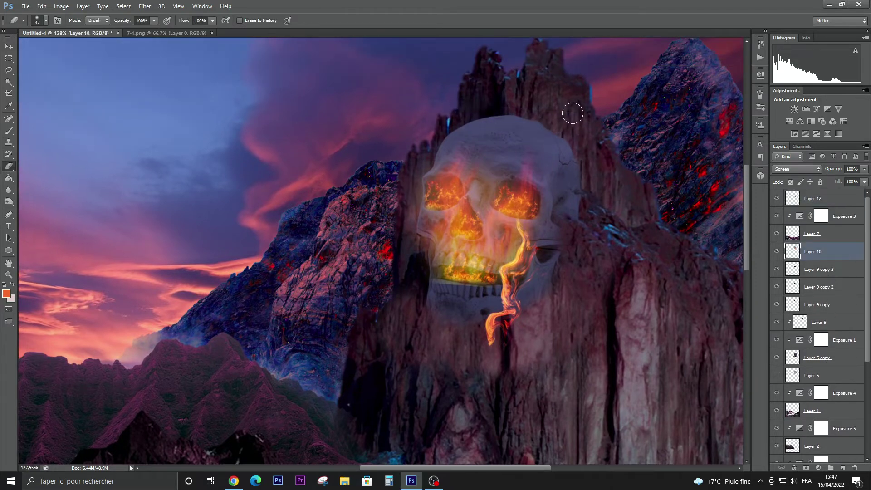
Duplicate flame Layer 12, then mirror, rotate and move it beside the skull's left jaw
click(844, 203)
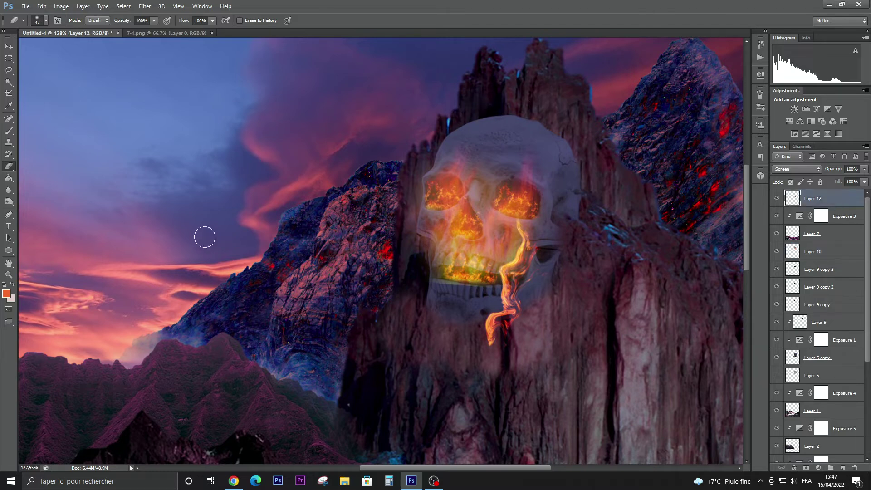
key(v)
key(ctrl+j)
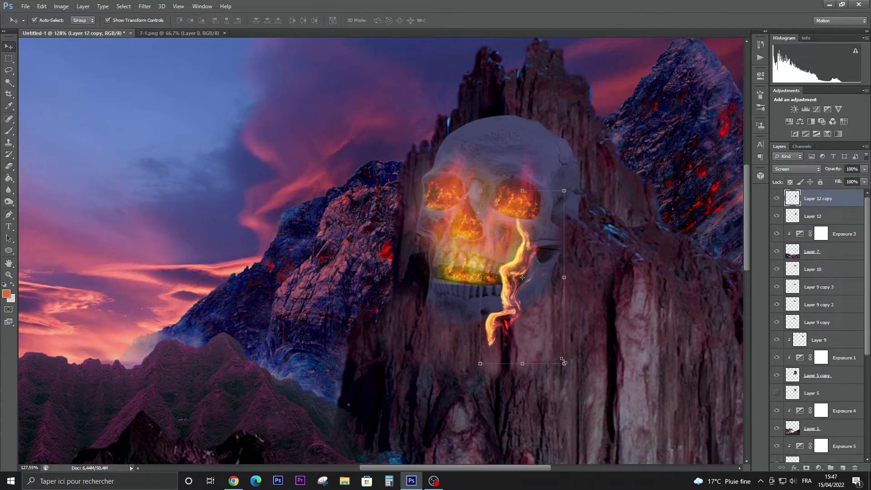
key(ctrl+t)
drag(522, 277, 435, 273)
drag(521, 359, 511, 365)
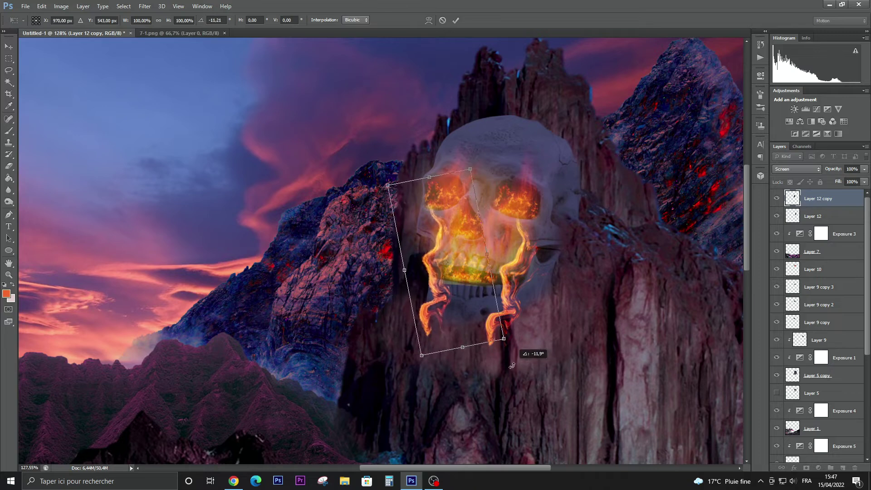
mouse_move(480, 332)
mouse_down()
mouse_move(496, 394)
mouse_move(488, 394)
mouse_up()
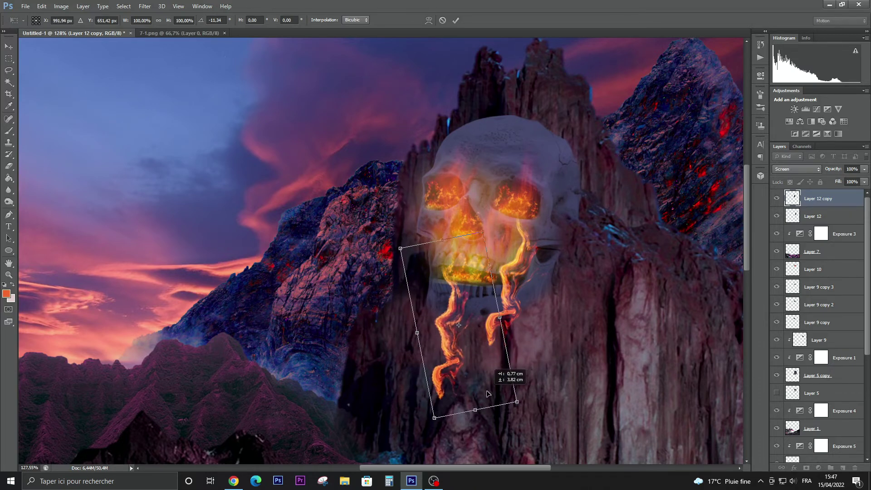
key(Return)
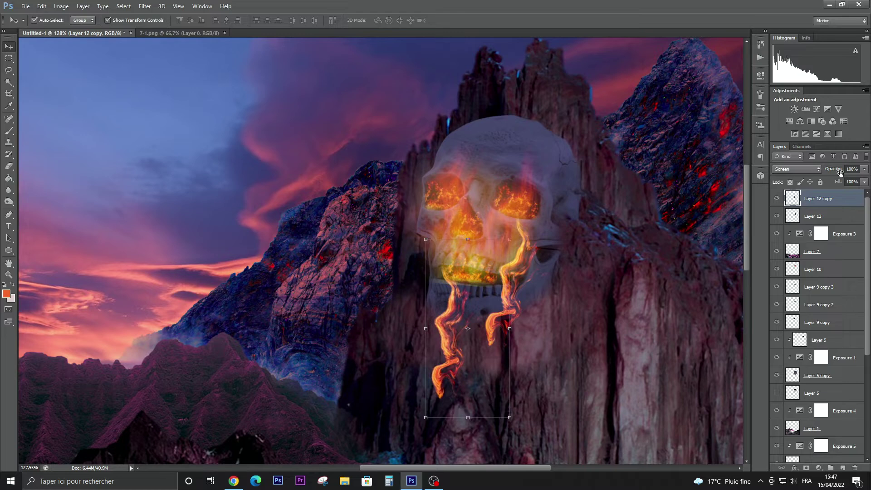
Set the flame copy's fill to 88% and distort it into a longer drip
click(864, 182)
drag(864, 191, 861, 194)
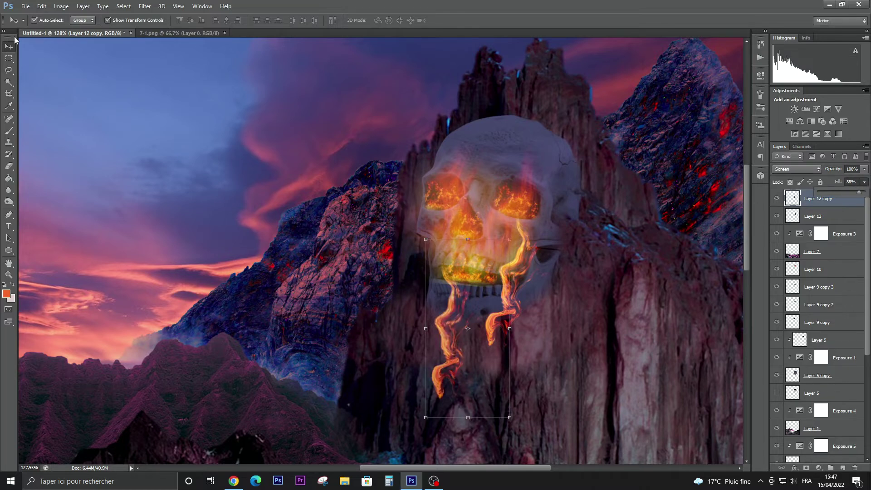
key(ctrl+t)
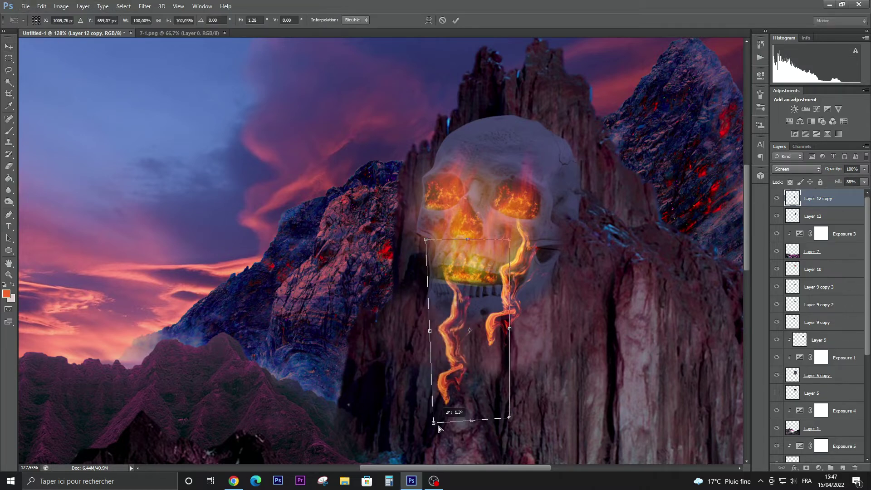
drag(427, 417, 443, 450)
mouse_move(510, 329)
mouse_down()
mouse_move(481, 326)
mouse_move(496, 328)
mouse_up()
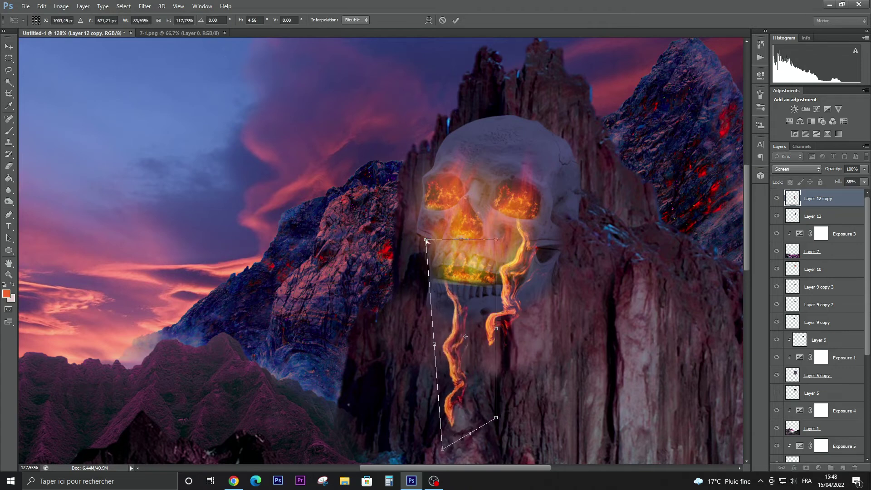
drag(425, 239, 436, 239)
key(Return)
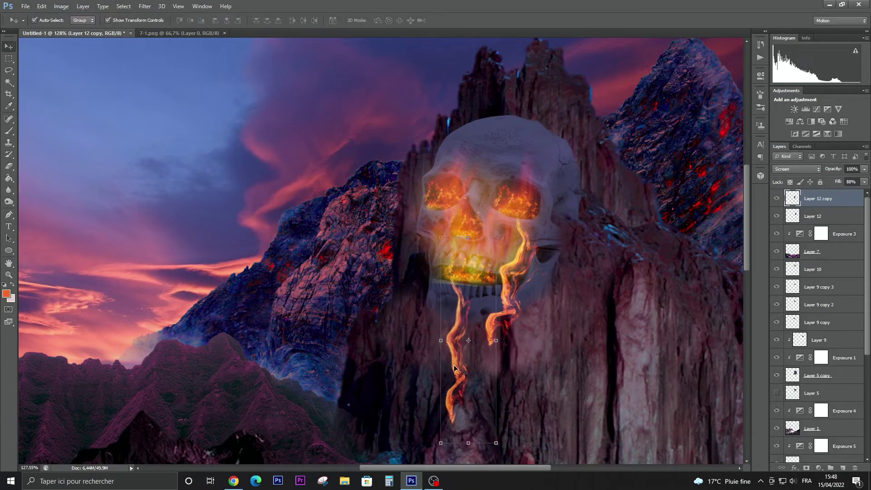
scroll(454, 365, down, 5)
Place a copy of flame Layer 12 lower on the cliff and erase part of it
click(838, 219)
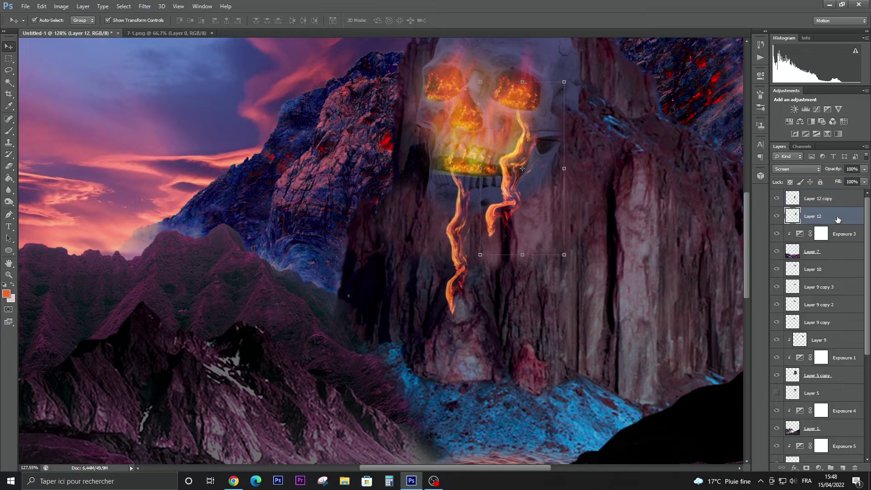
mouse_move(534, 229)
mouse_down()
mouse_move(583, 244)
mouse_move(569, 268)
mouse_move(537, 405)
mouse_move(514, 392)
mouse_up()
key(Return)
key(e)
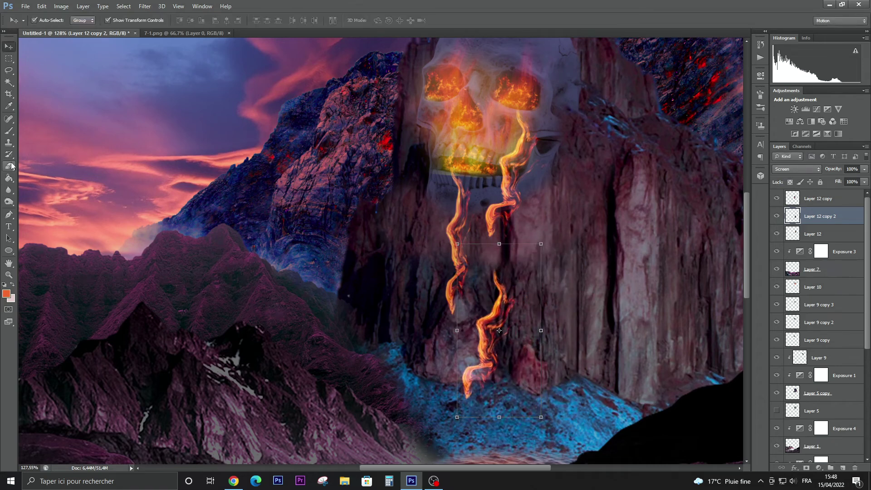
drag(496, 268, 518, 306)
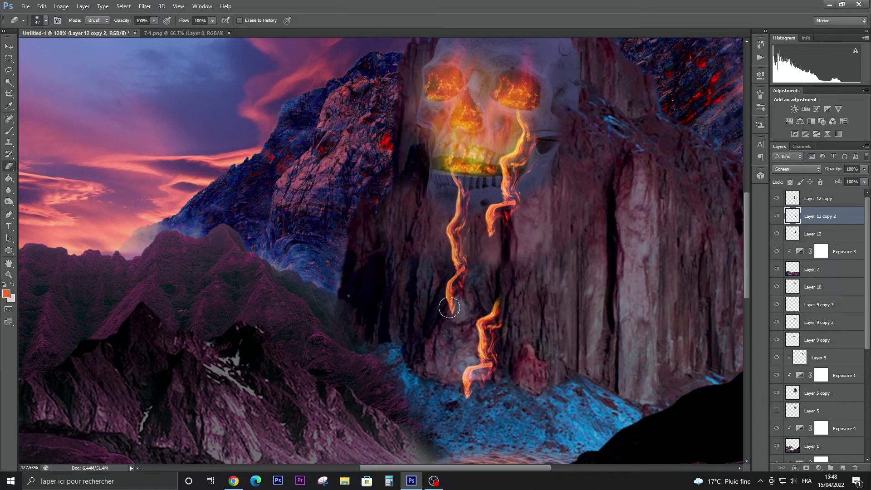
Add a horizontally flipped flame copy on the rock face to the right
click(10, 47)
key(ctrl+j)
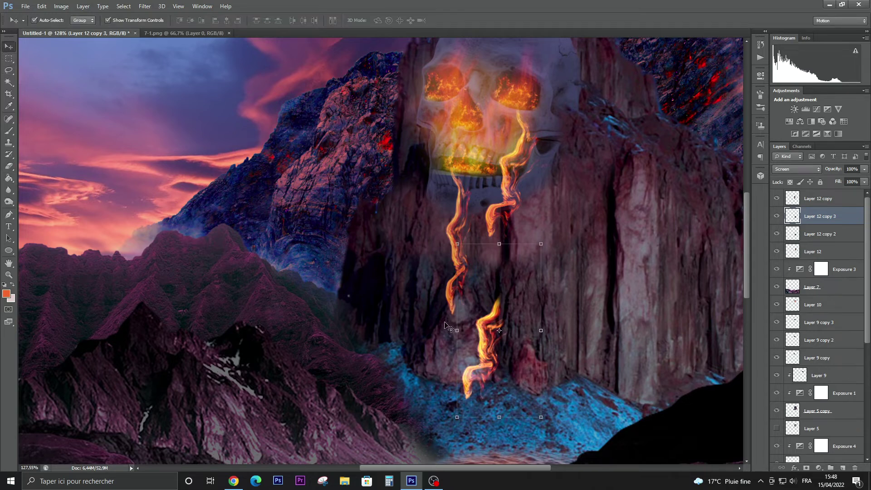
key(ctrl+t)
drag(457, 330, 501, 331)
mouse_move(537, 383)
mouse_down()
mouse_move(610, 337)
mouse_move(612, 312)
mouse_up()
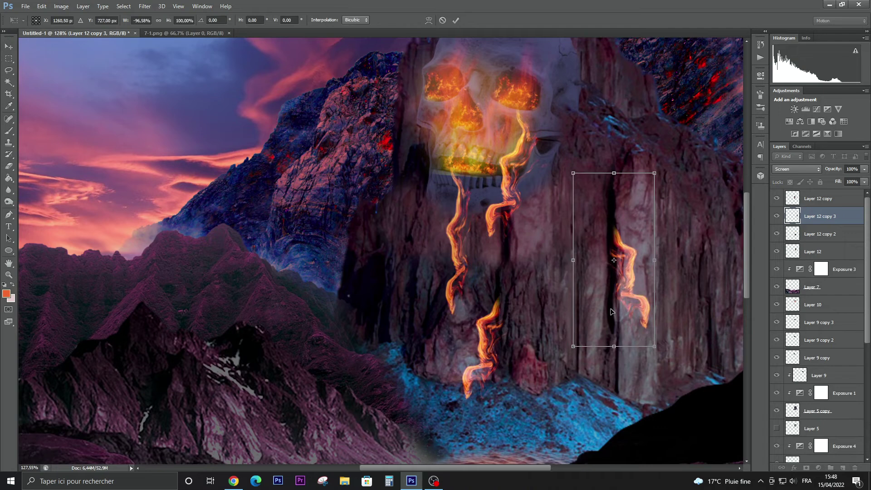
key(Return)
Add another flame copy placed left among the central drips
key(ctrl+j)
key(ctrl+t)
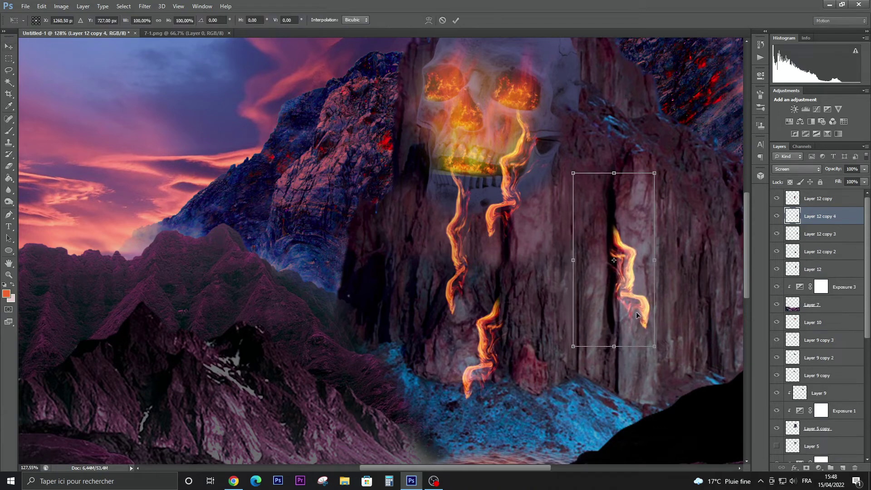
mouse_move(616, 323)
mouse_down()
mouse_move(538, 311)
mouse_move(532, 322)
mouse_up()
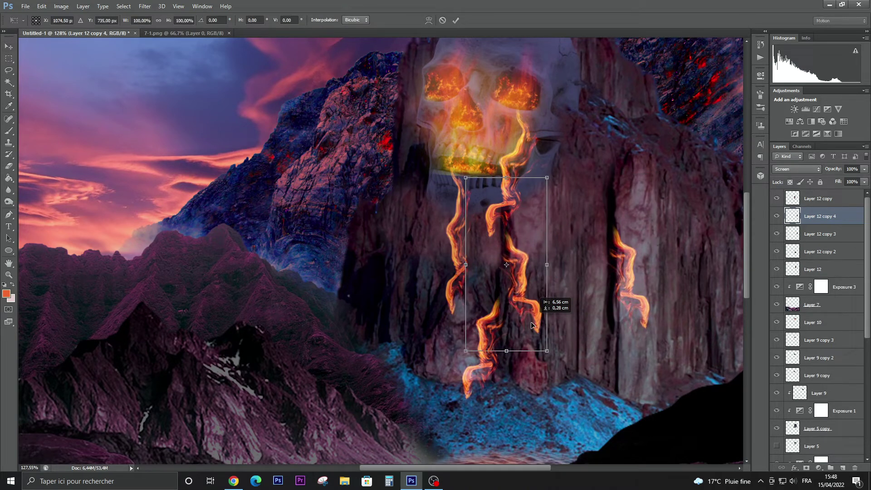
key(Return)
Stretch the Layer 12 copy 2 flame taller down the cliff
key(ctrl+0)
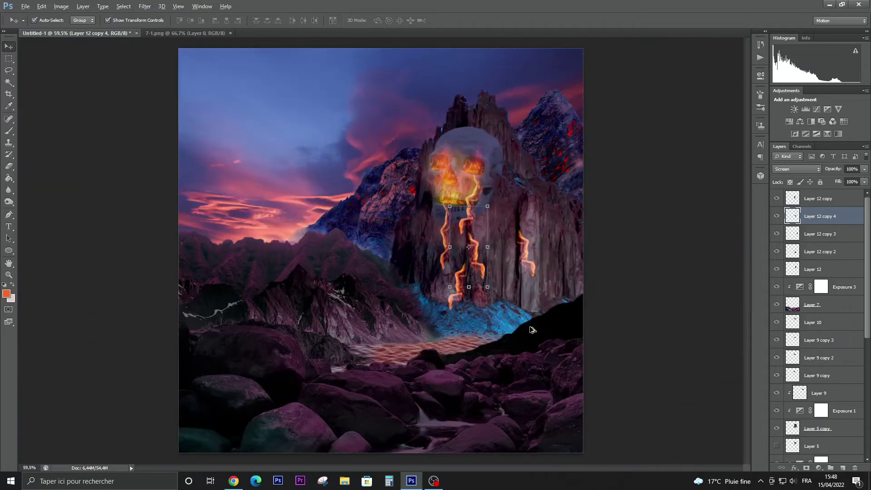
click(696, 357)
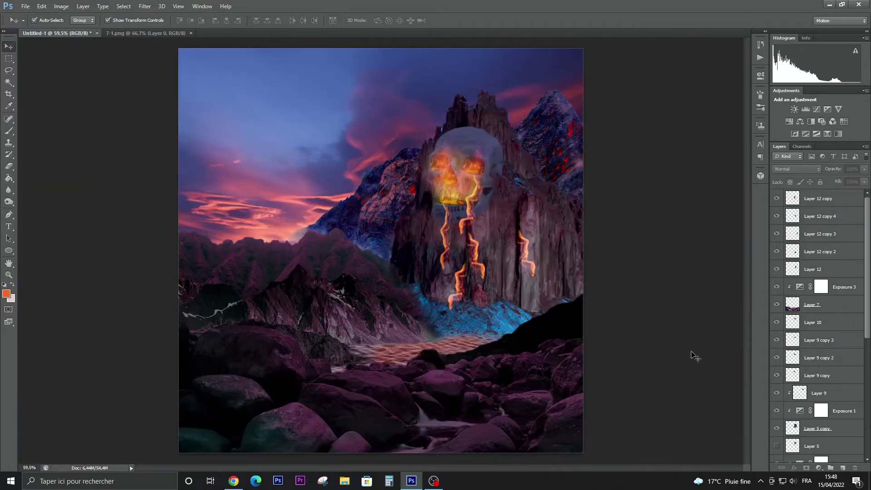
click(846, 272)
click(851, 254)
key(ctrl+t)
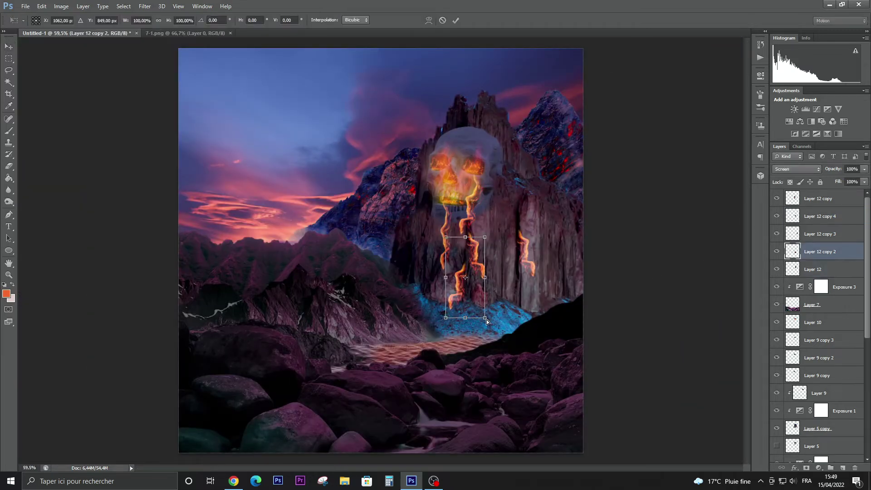
drag(486, 320, 463, 335)
drag(485, 236, 496, 205)
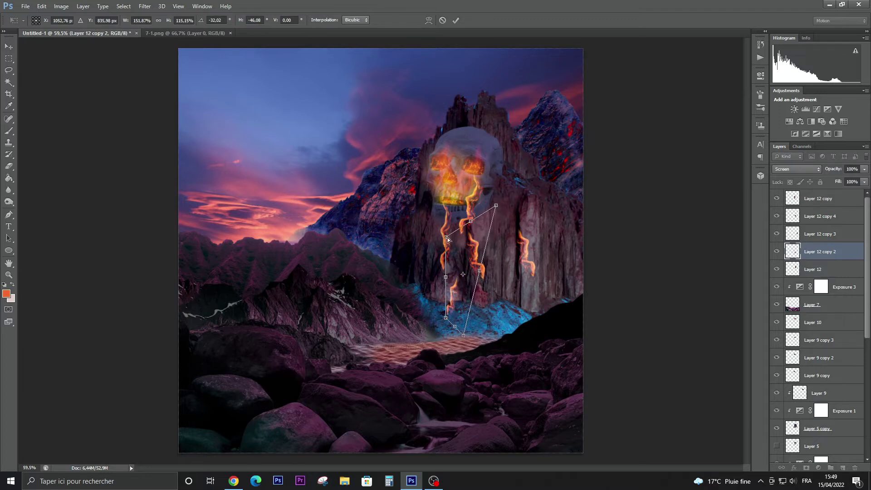
drag(446, 237, 459, 210)
key(Return)
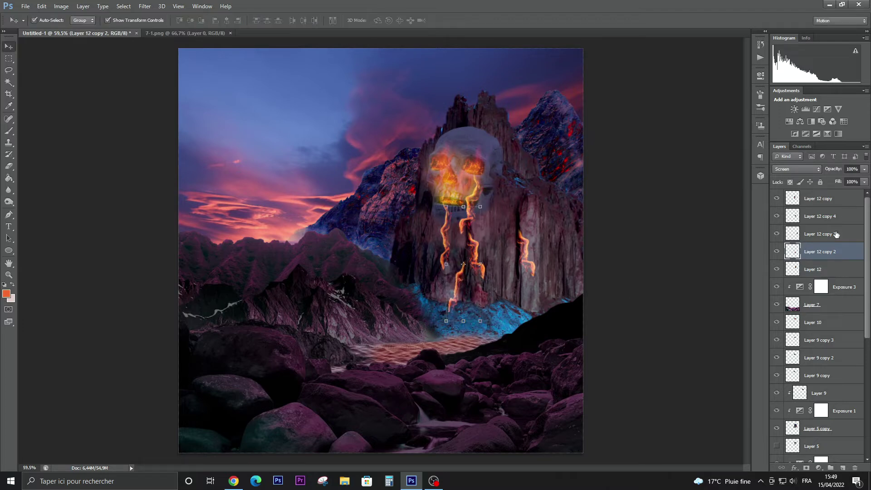
Slant the Layer 12 copy flame from its bottom edge
click(819, 198)
key(ctrl+t)
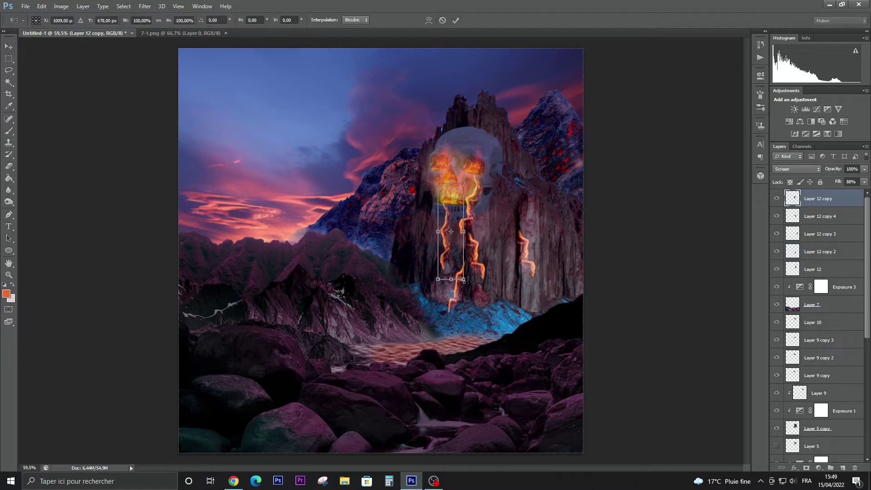
drag(450, 286, 417, 312)
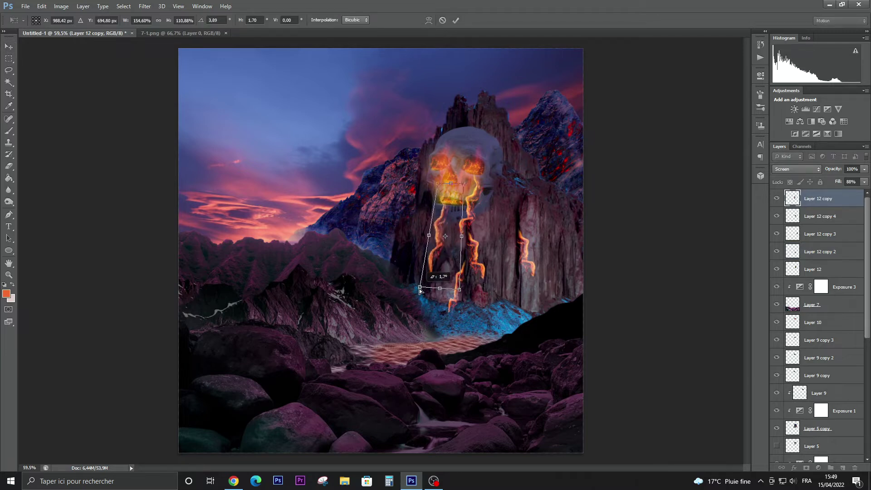
key(Return)
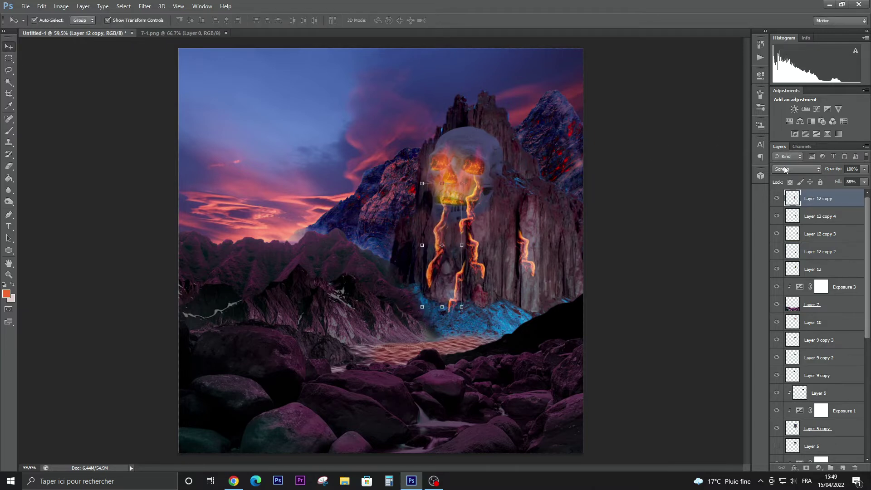
Set a flame copy to Lighten blending, leave copy 3 unchanged, and deselect all layers
click(788, 168)
click(791, 242)
click(847, 215)
click(796, 169)
click(791, 250)
click(848, 234)
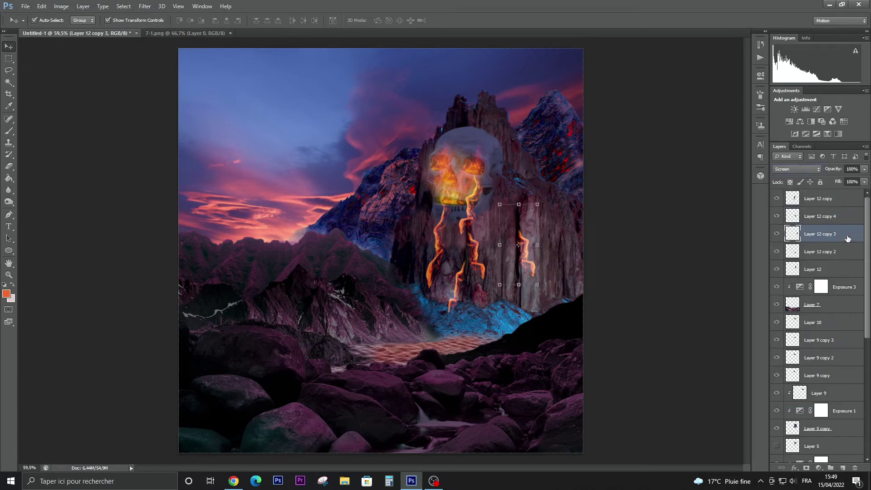
click(846, 254)
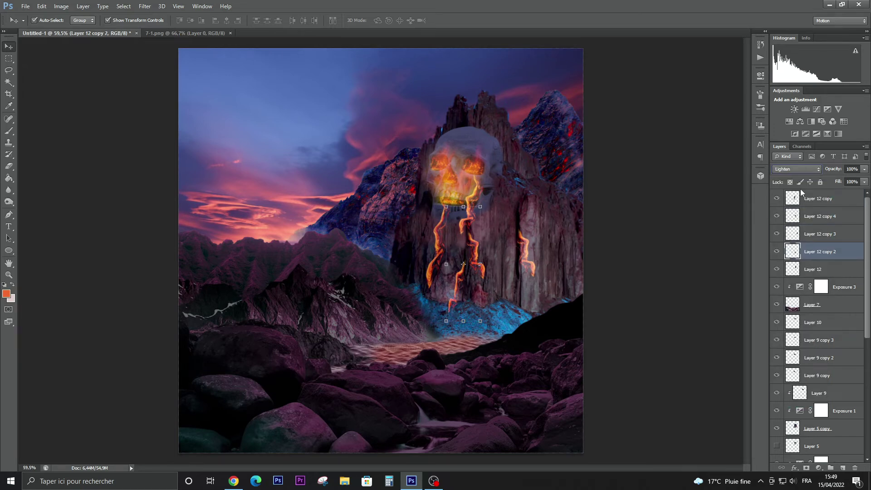
click(699, 314)
scroll(535, 313, down, 3)
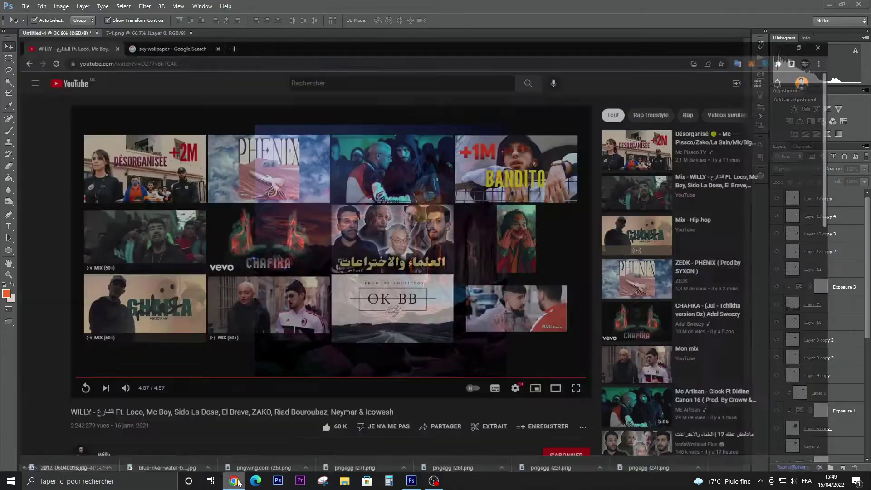
scroll(857, 305, down, 5)
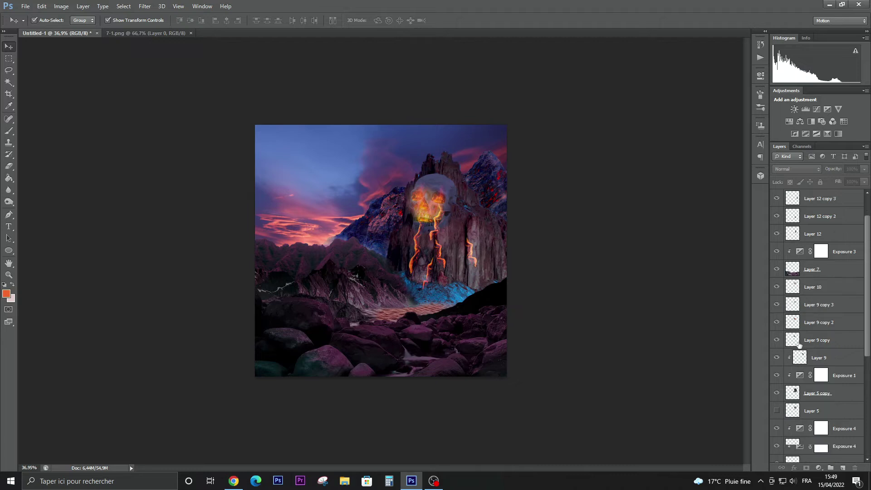
scroll(857, 305, down, 5)
Add a new layer above Exposure 4 and pick a deep orange paint colour
click(847, 253)
click(843, 468)
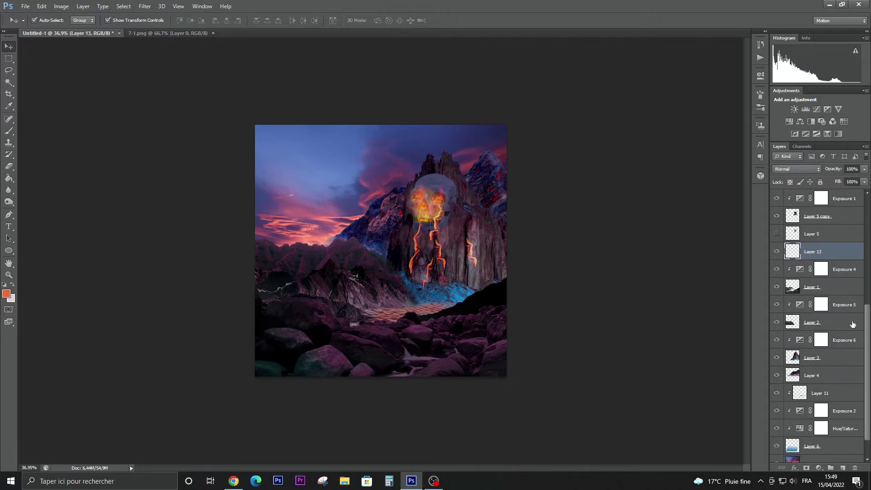
click(8, 106)
click(407, 245)
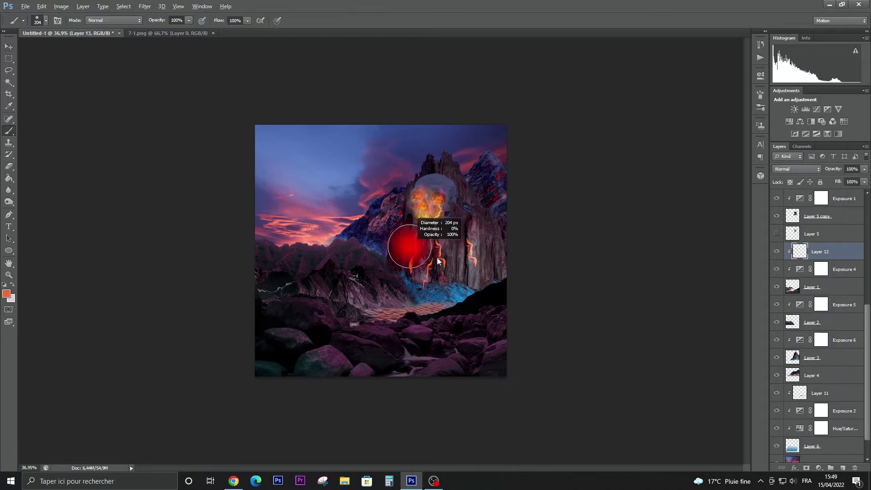
click(6, 294)
drag(615, 201, 619, 197)
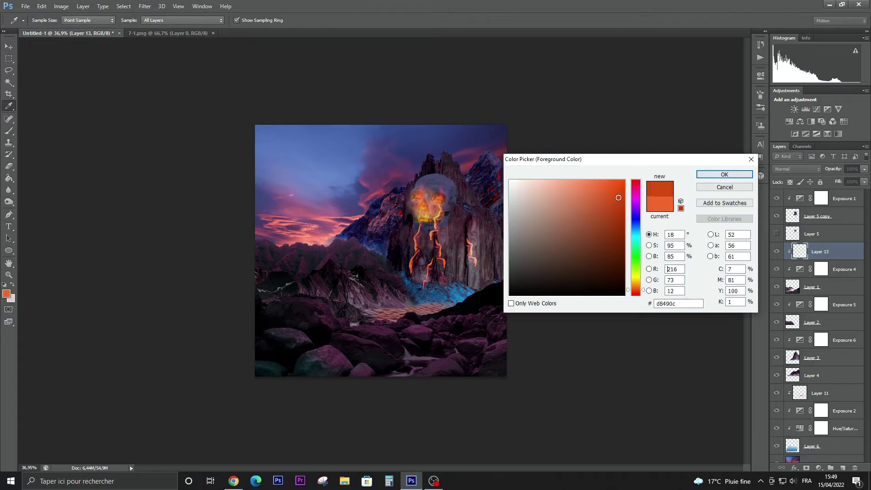
key(Return)
Paint a soft red glow left of and over the skull mountain
key(b)
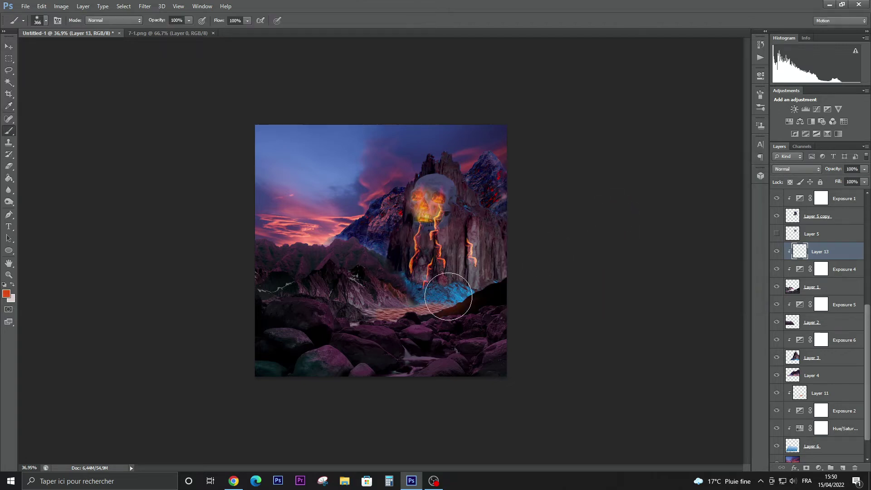
drag(422, 268, 453, 295)
key(ctrl+z)
drag(381, 251, 350, 235)
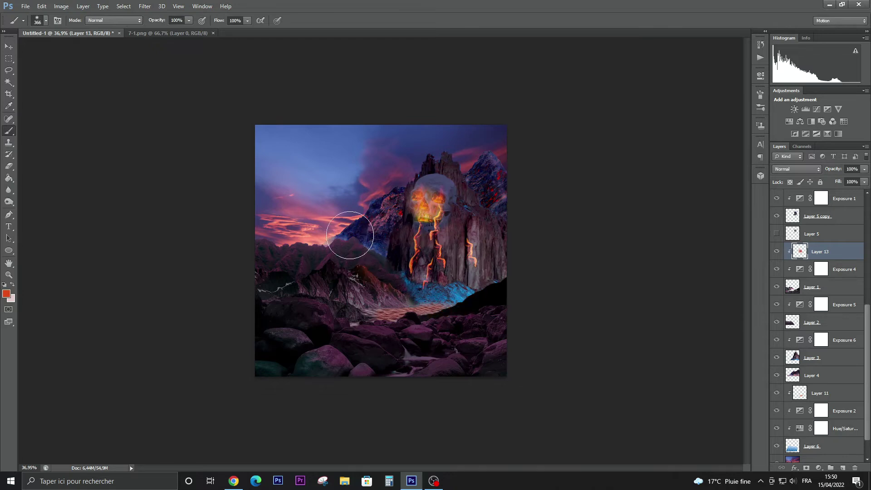
key(bracketright)
key(bracketright)
key(bracketright)
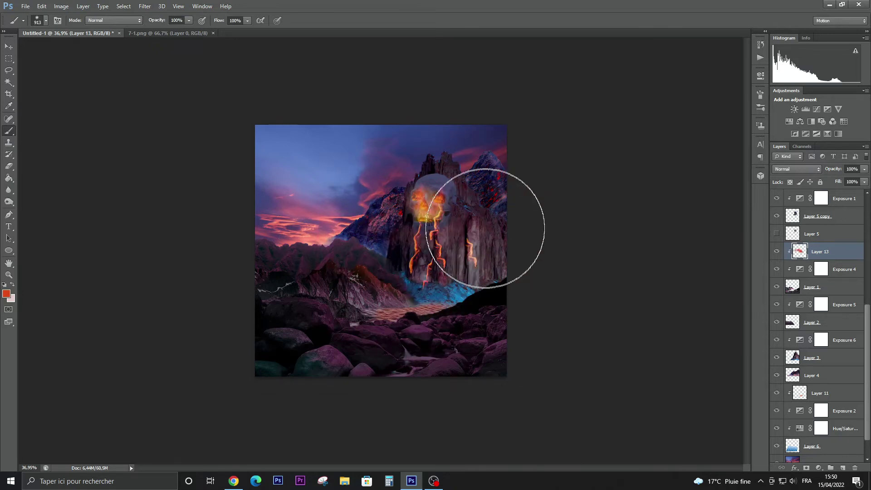
drag(472, 227, 440, 234)
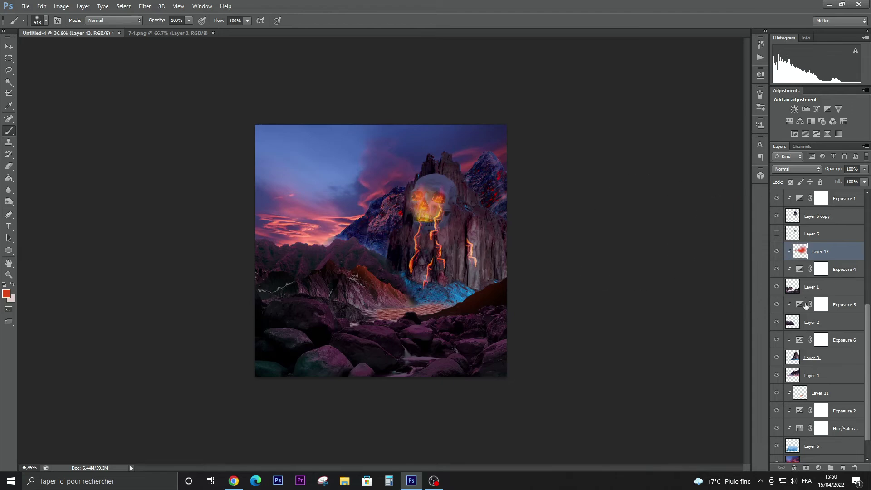
On a new Layer 14, paint red glow at the skull's base and erase the excess over the lava
click(838, 361)
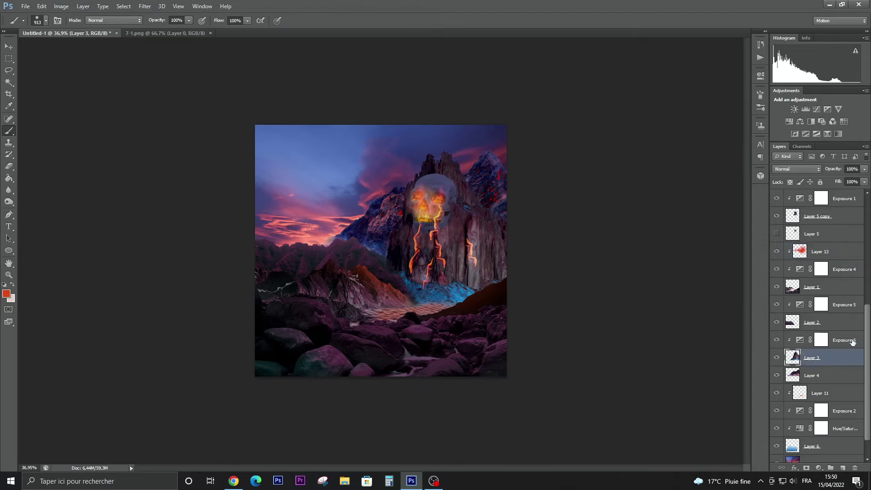
click(843, 468)
scroll(449, 300, up, 3)
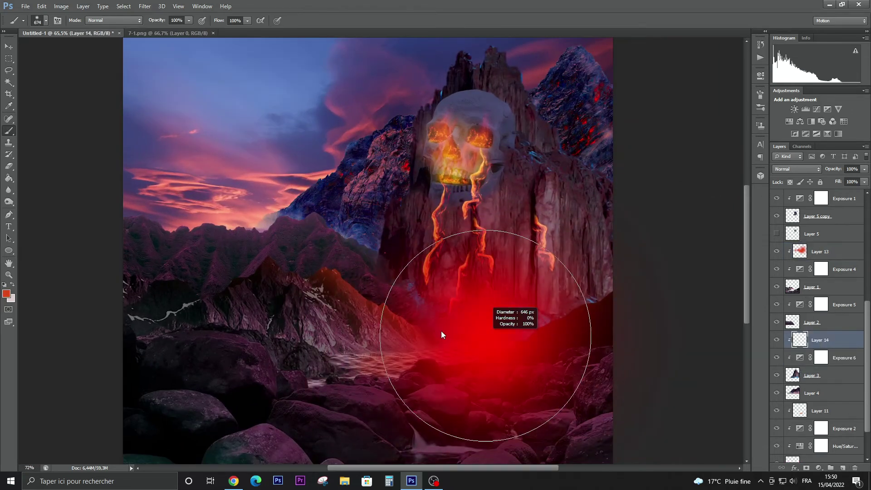
drag(438, 318, 549, 331)
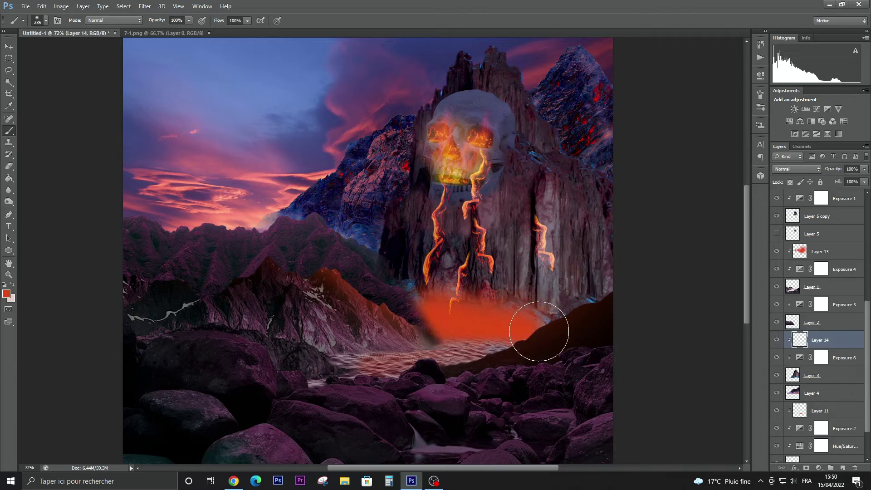
click(794, 170)
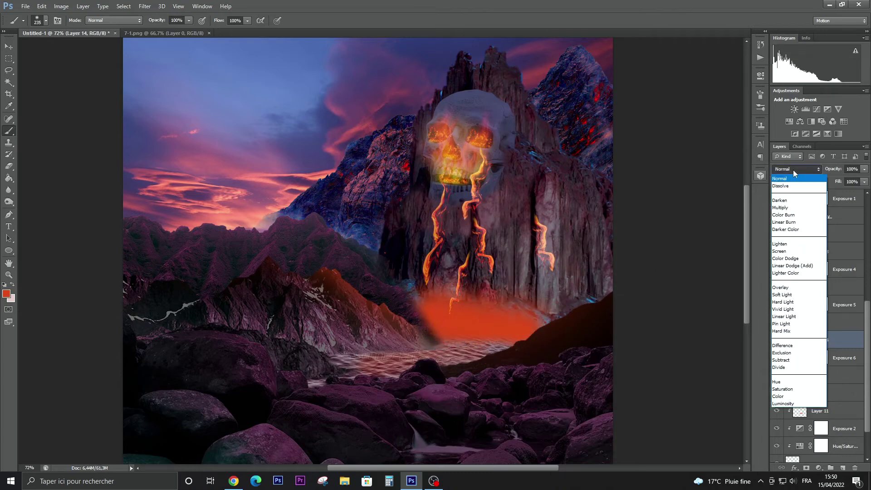
click(792, 266)
key(Down)
key(Down)
key(Down)
key(Down)
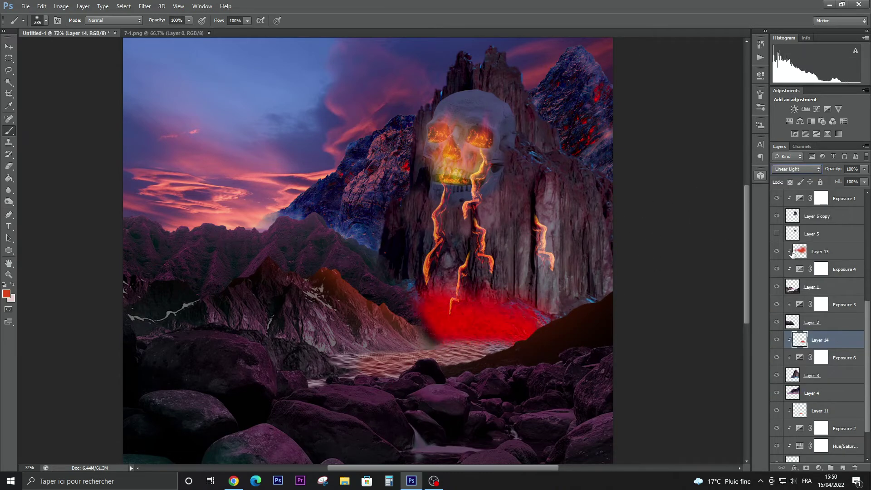
key(Down)
click(14, 166)
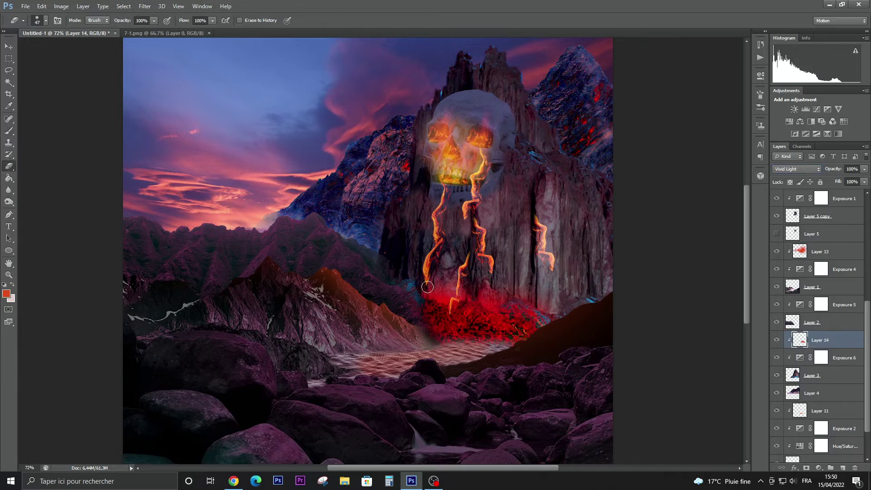
drag(430, 283, 481, 282)
Give the glow layer 64% fill and Color blending; add clipped Layer 15 above Exposure 5
click(864, 181)
drag(865, 192, 850, 196)
click(807, 168)
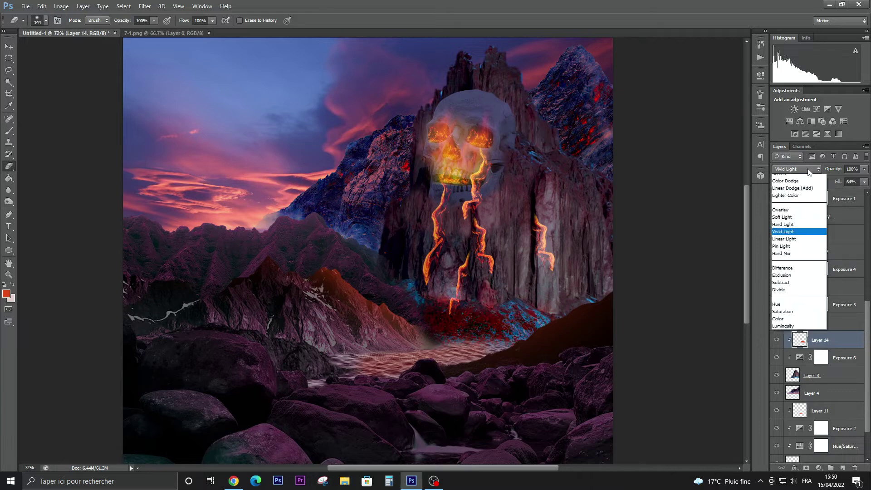
scroll(808, 168, down, 3)
scroll(807, 168, down, 3)
scroll(808, 168, down, 2)
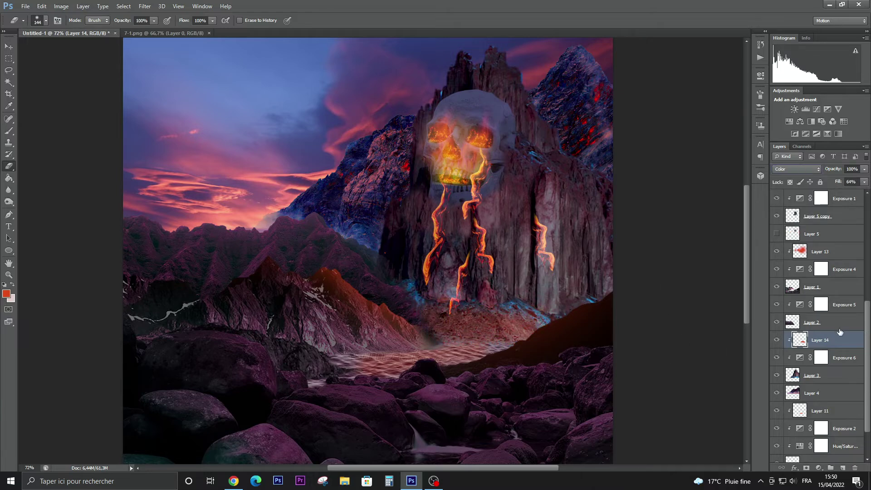
scroll(833, 353, down, 2)
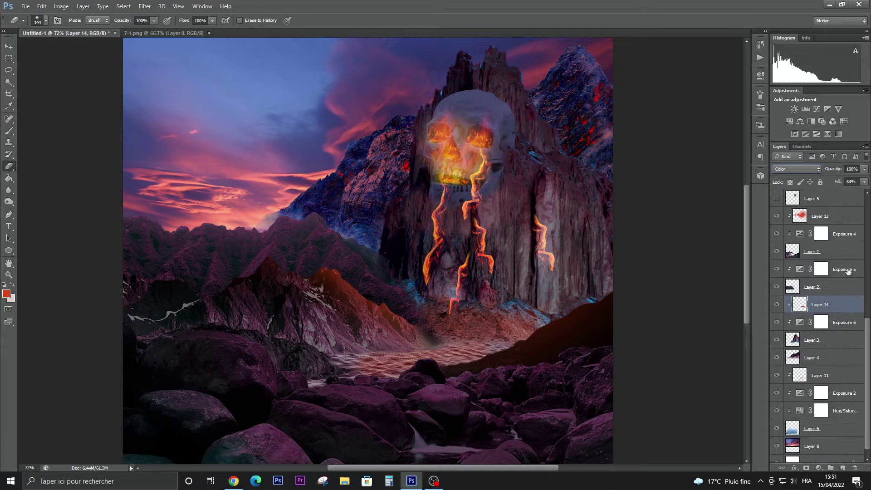
click(847, 271)
click(843, 469)
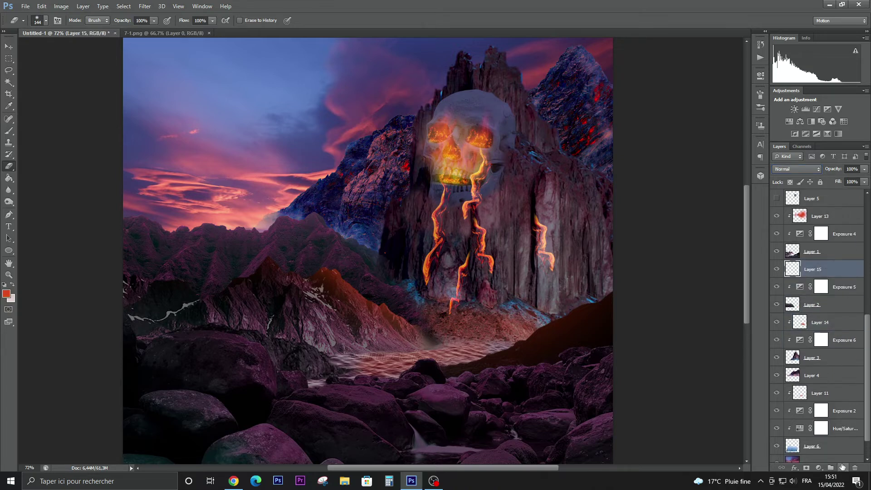
Paint red over the rocks around the lava streams on Layer 15
click(15, 132)
key(bracketright)
key(bracketright)
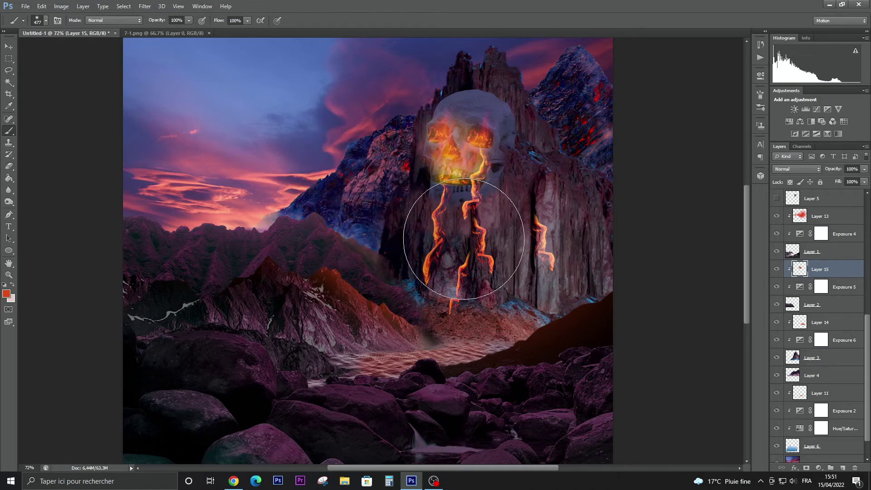
drag(463, 240, 473, 253)
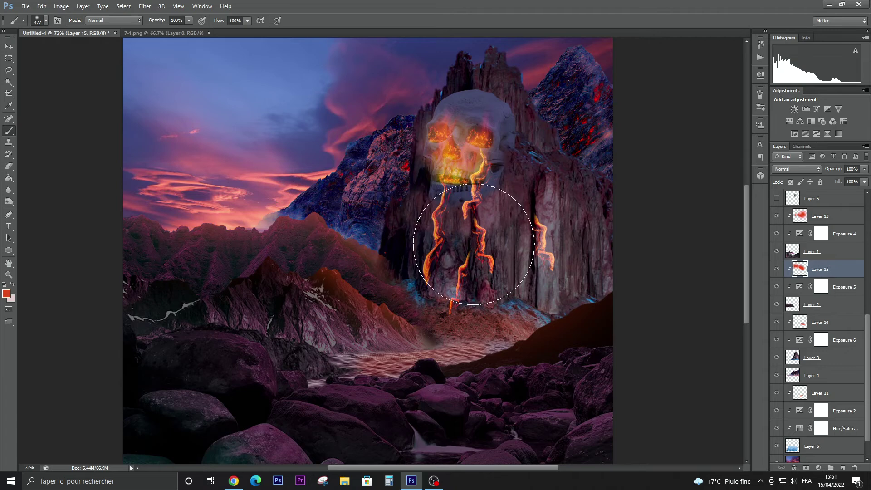
scroll(512, 308, down, 3)
scroll(536, 311, down, 1)
scroll(832, 359, down, 2)
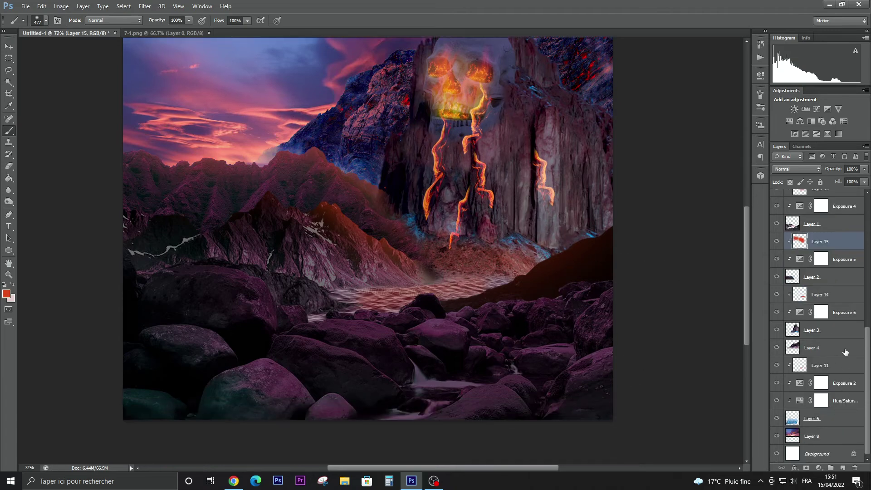
scroll(844, 338, up, 2)
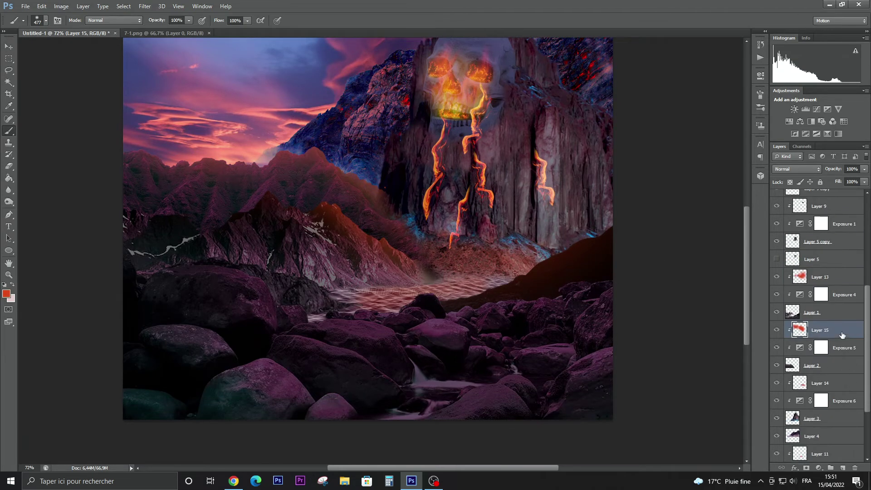
scroll(843, 337, up, 2)
scroll(843, 337, up, 2)
scroll(843, 336, up, 2)
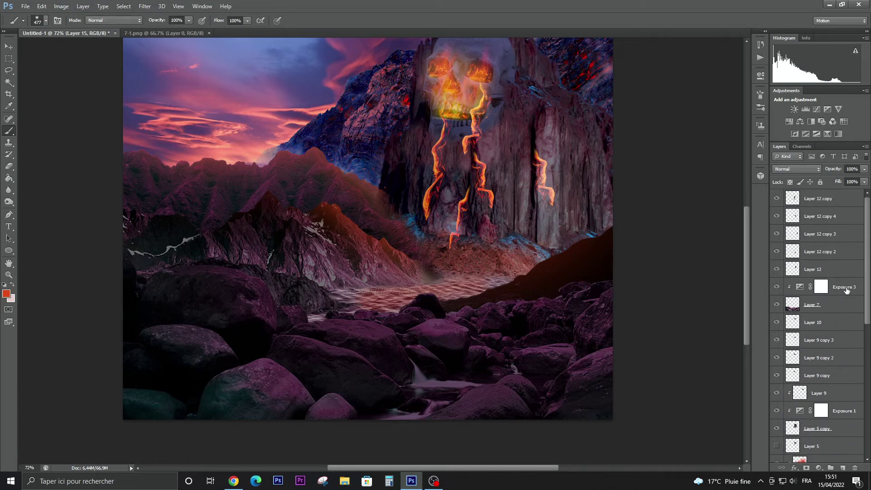
Tint the foreground boulders orange-red on clipped Layer 16 above Exposure 3, using Color blending
click(847, 290)
click(843, 467)
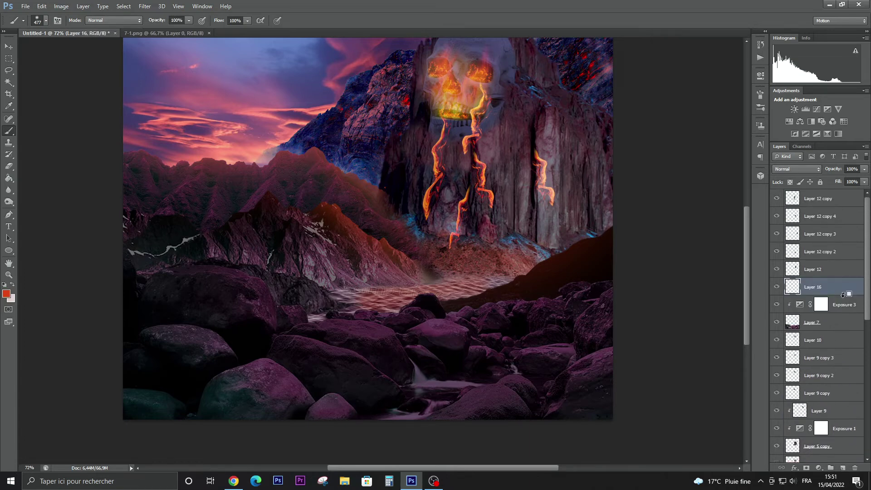
alt+click(843, 294)
drag(542, 257, 334, 247)
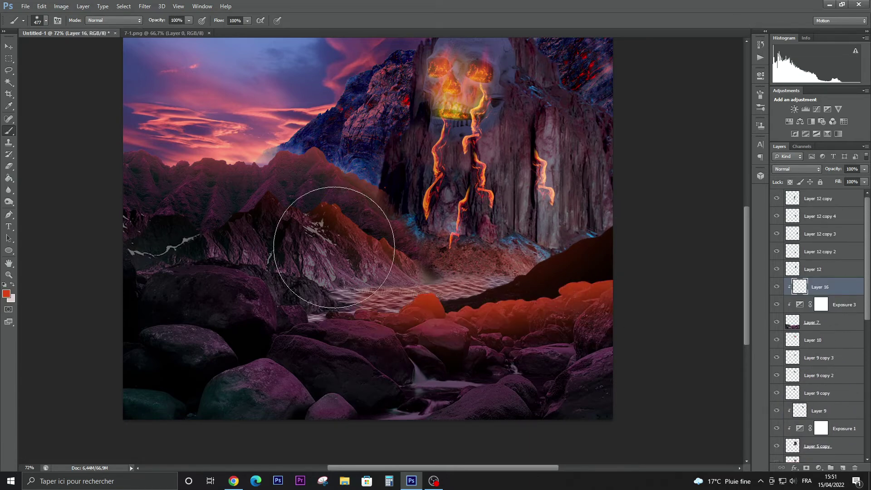
drag(254, 283, 150, 281)
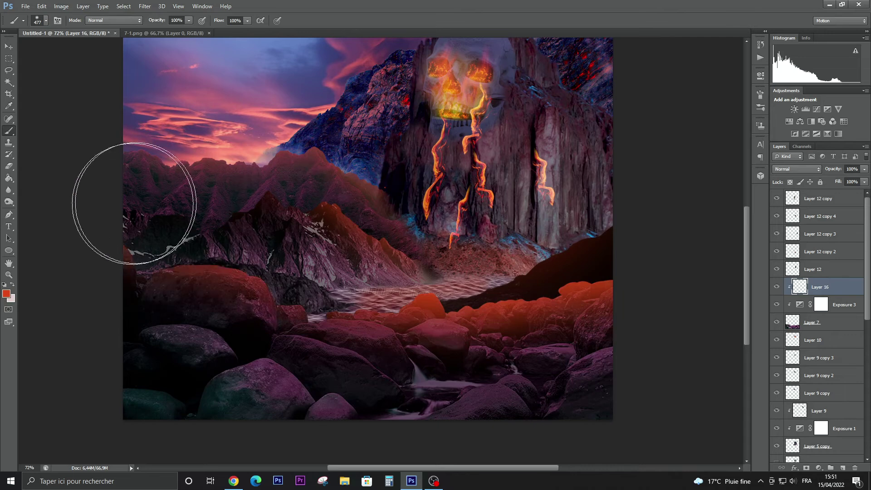
click(797, 169)
click(799, 405)
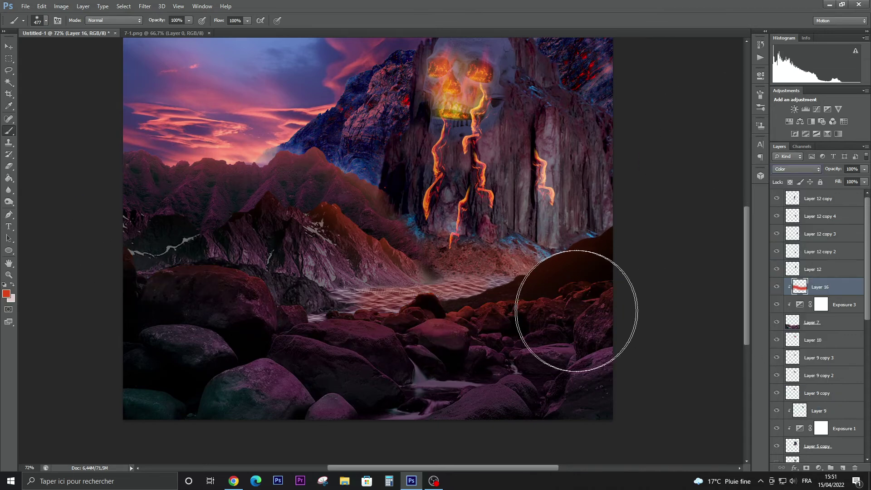
mouse_move(577, 311)
mouse_down()
mouse_move(369, 272)
mouse_move(116, 273)
mouse_up()
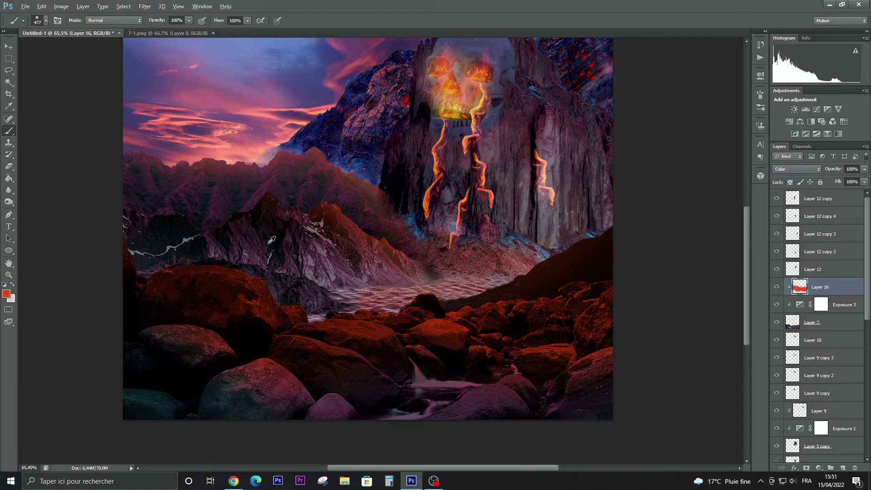
alt+scroll(271, 240, down, 2)
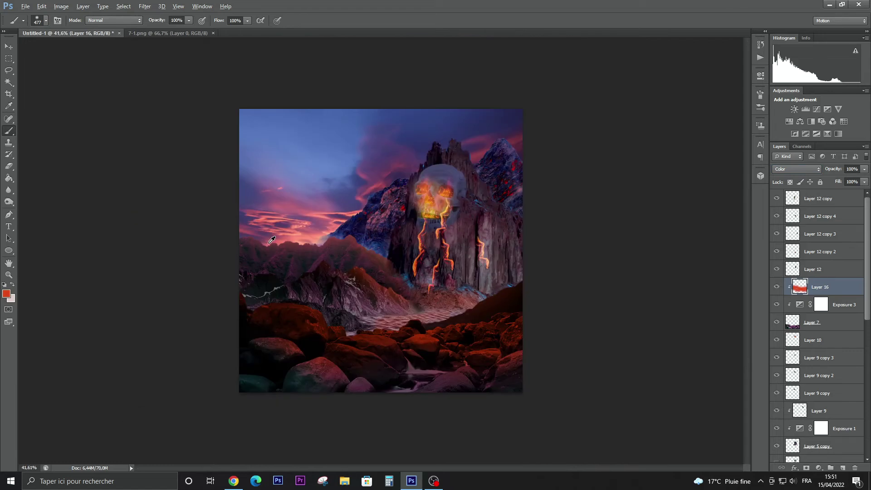
Add an Exposure adjustment layer, raising exposure and adjusting gamma
click(8, 46)
click(68, 172)
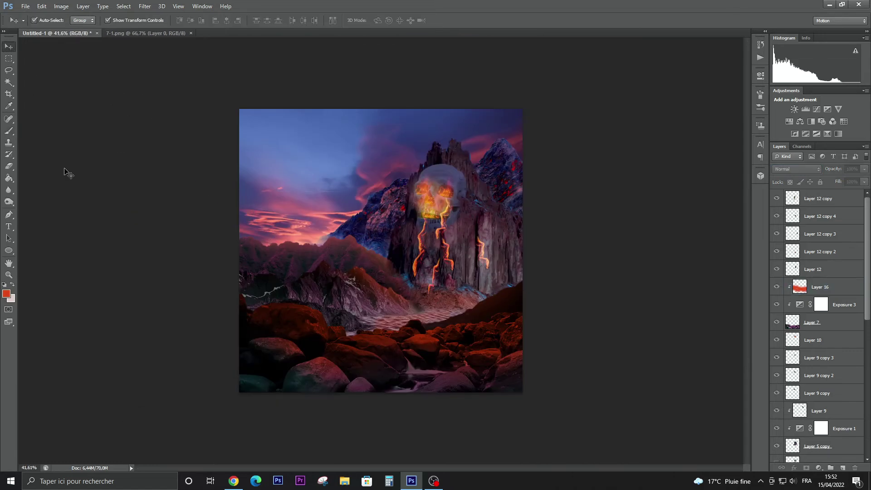
click(828, 110)
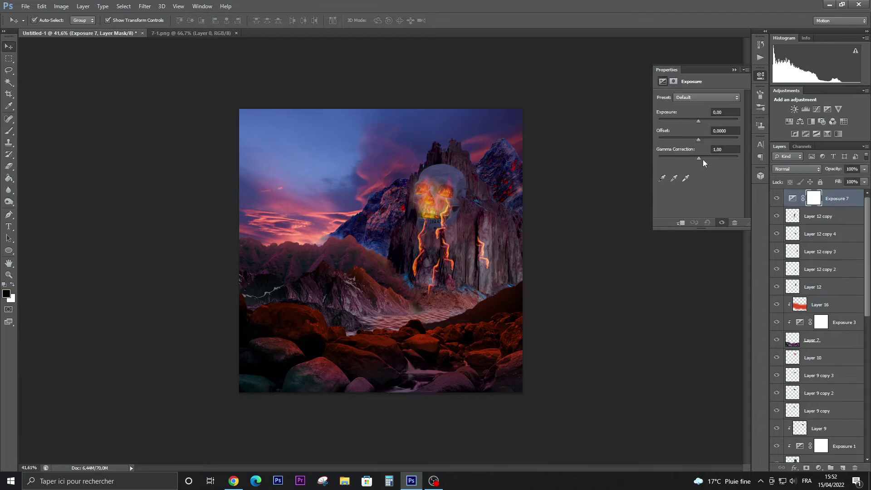
drag(699, 157, 710, 159)
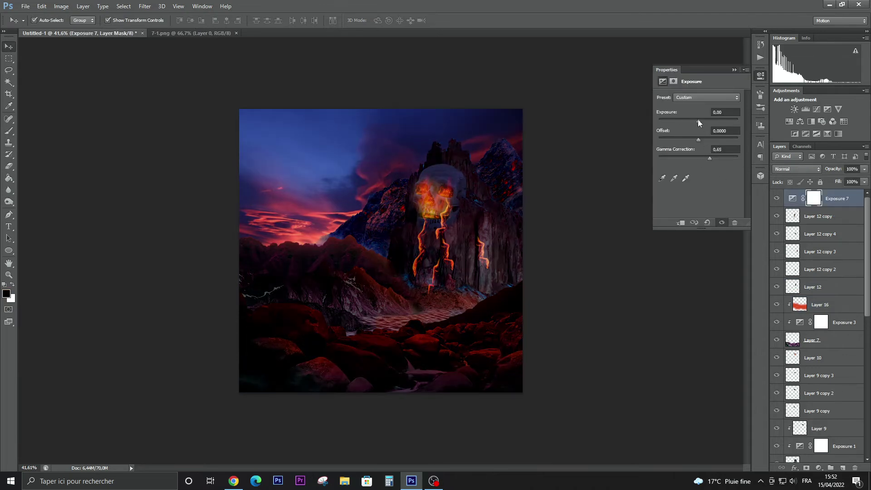
drag(698, 119, 701, 119)
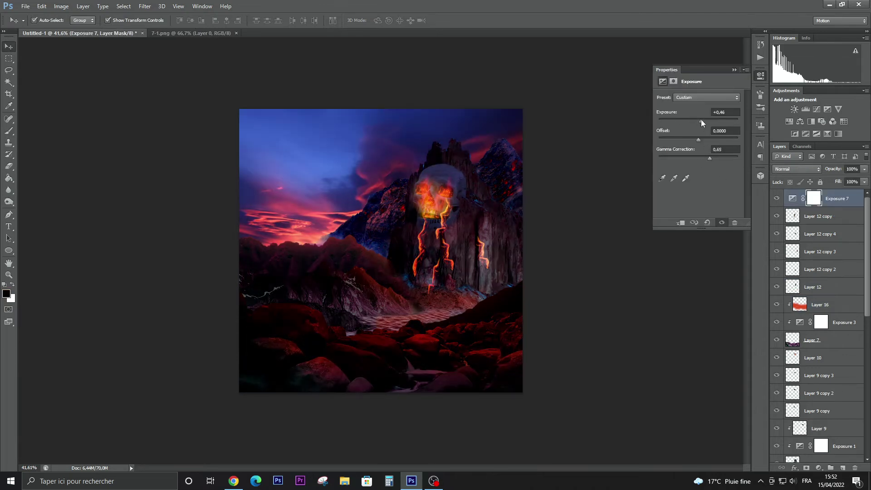
Add a Brightness/Contrast adjustment layer with Brightness 10 and Contrast 10
click(794, 109)
click(732, 111)
text(0)
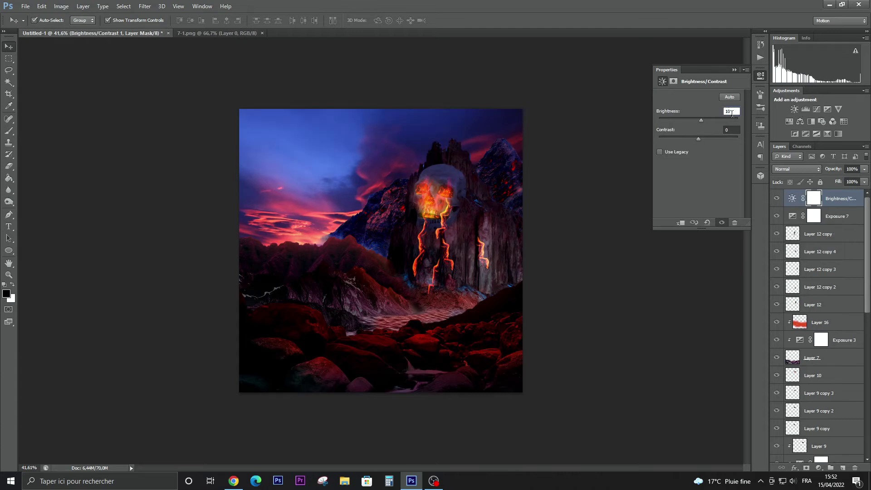
key(Tab)
text(10)
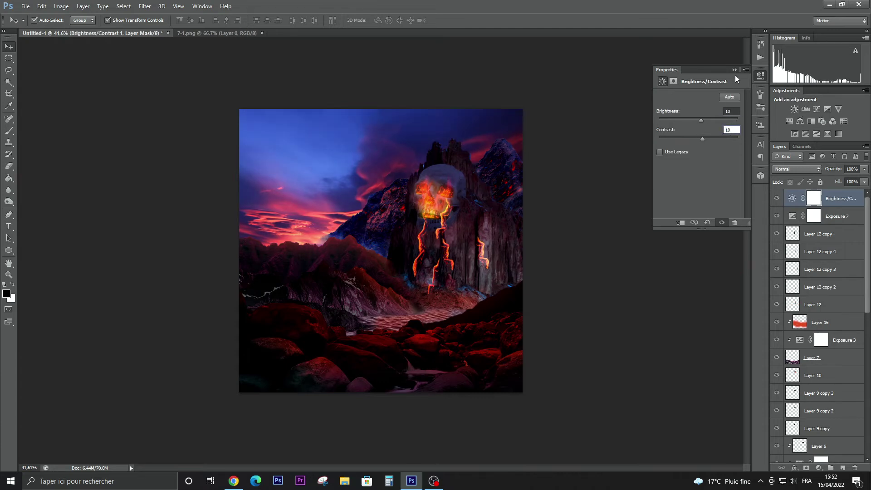
click(735, 69)
Add a Hue/Saturation adjustment layer shifting hue to about +9
click(800, 120)
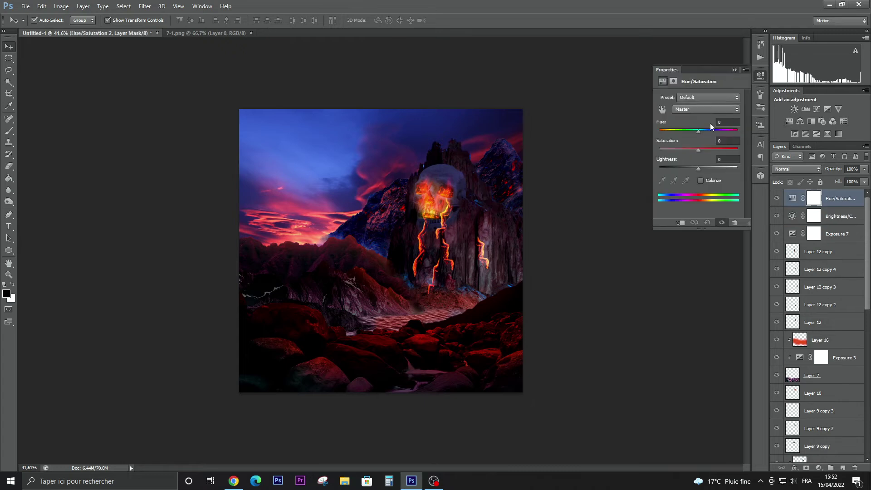
mouse_move(698, 132)
mouse_down()
mouse_move(690, 129)
mouse_move(701, 131)
mouse_up()
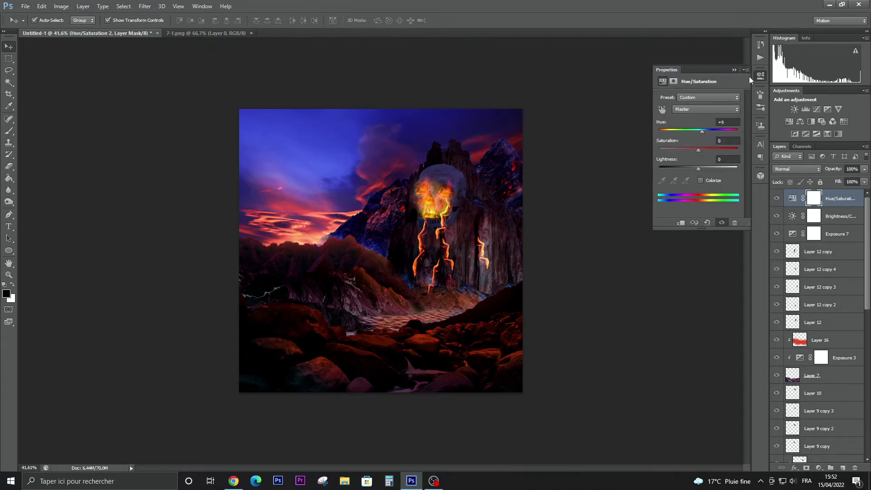
click(761, 76)
Add a Color Lookup layer and try loading 3D LUTs such as 04.Ocean and DaytoNight
click(844, 121)
click(716, 97)
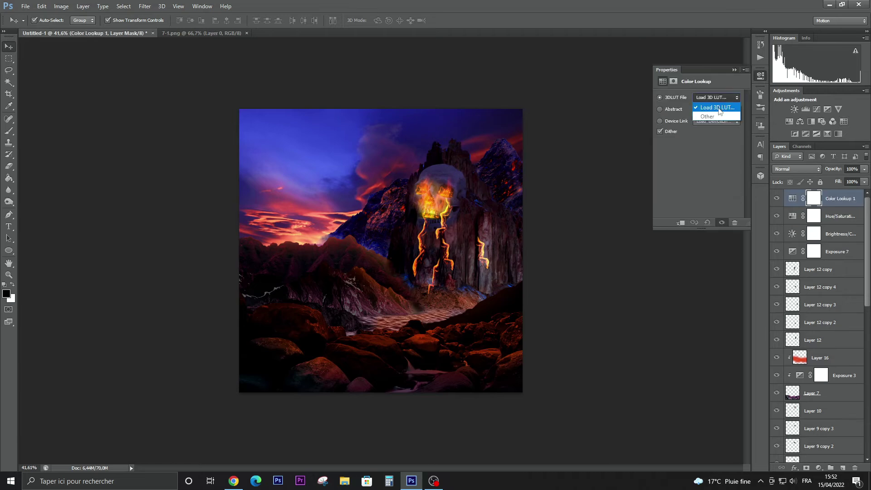
key(Escape)
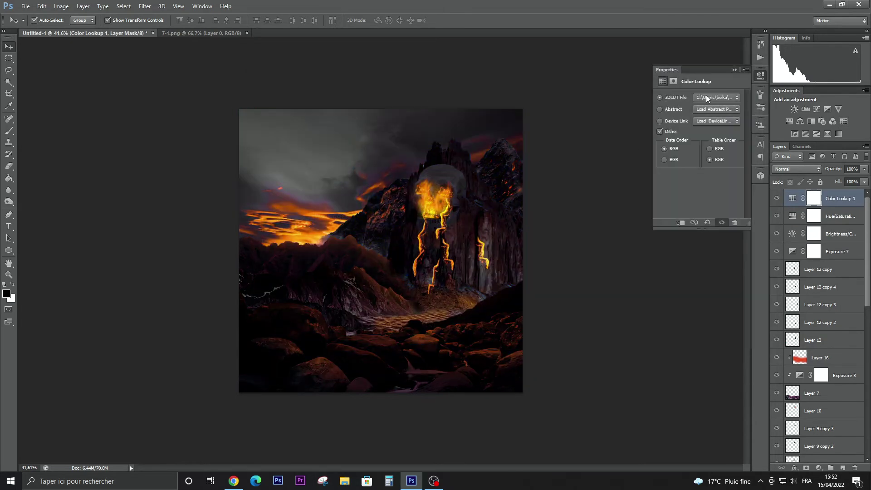
click(707, 99)
click(706, 107)
double_click(560, 121)
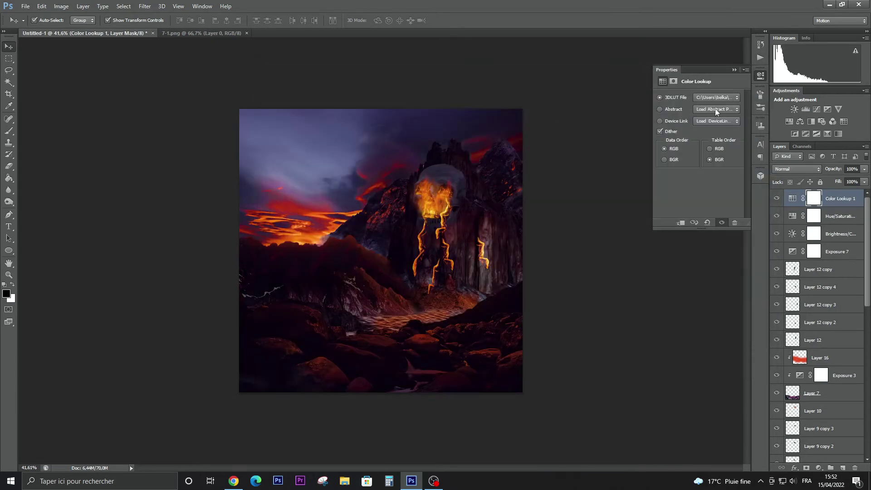
click(730, 96)
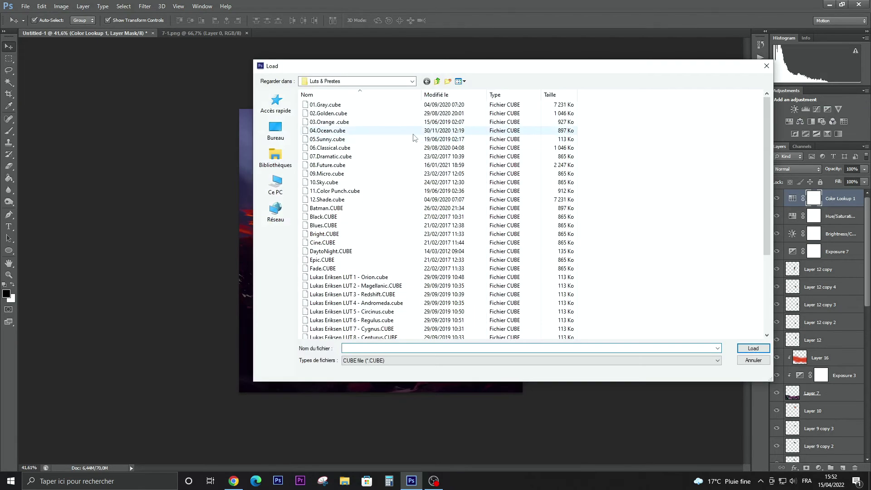
double_click(413, 134)
click(716, 96)
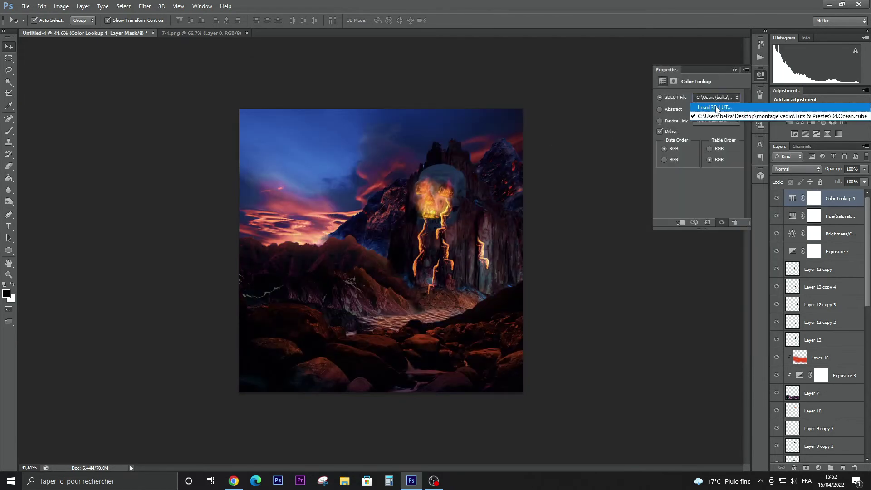
click(716, 106)
double_click(383, 251)
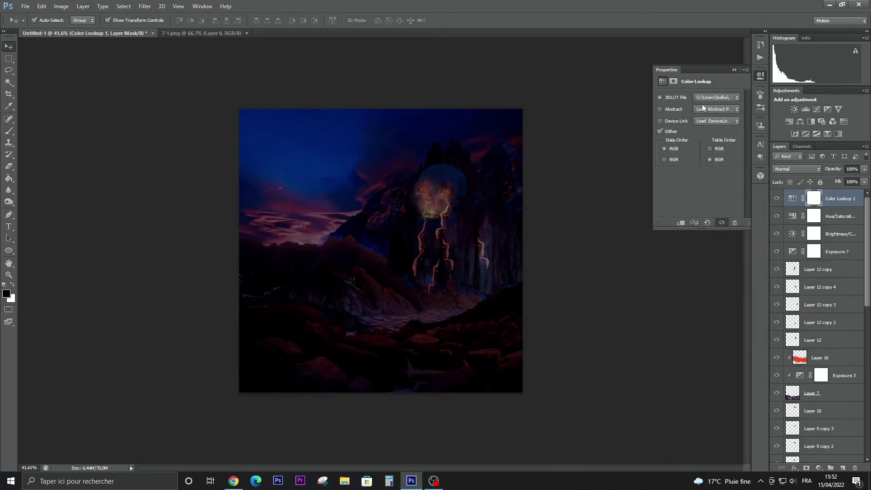
Try the Epic and 03.Orange LUTs, settle on Cine.CUBE, and lower opacity to 30
click(715, 96)
double_click(388, 259)
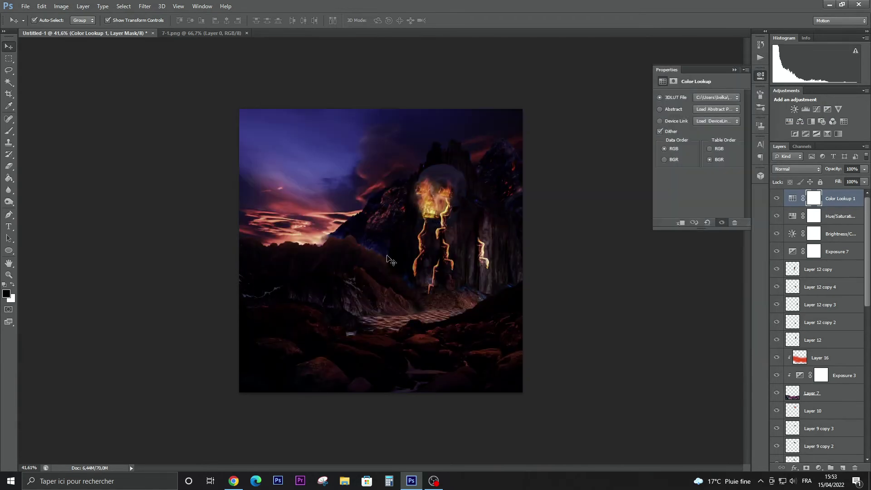
click(735, 98)
click(712, 107)
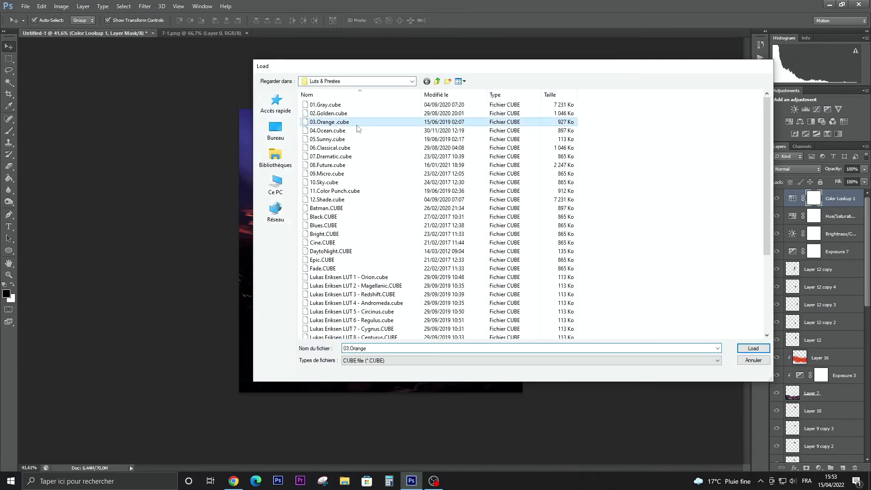
double_click(361, 127)
click(701, 98)
double_click(419, 117)
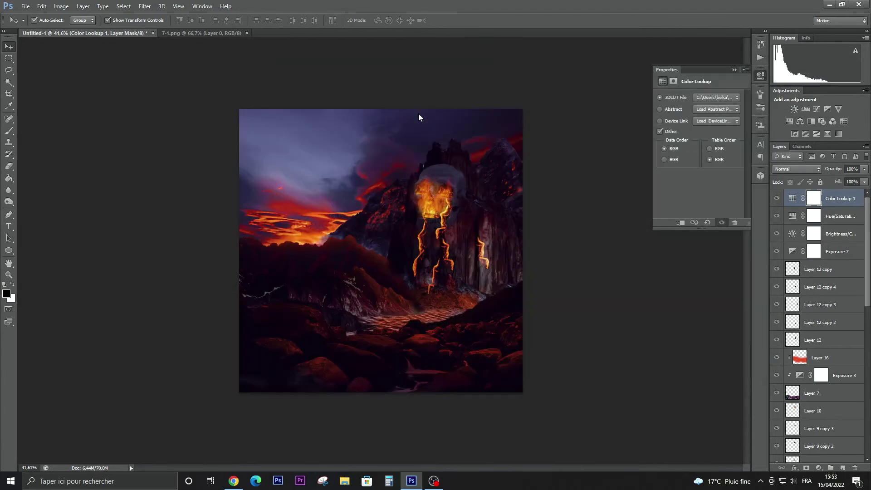
click(737, 98)
click(703, 107)
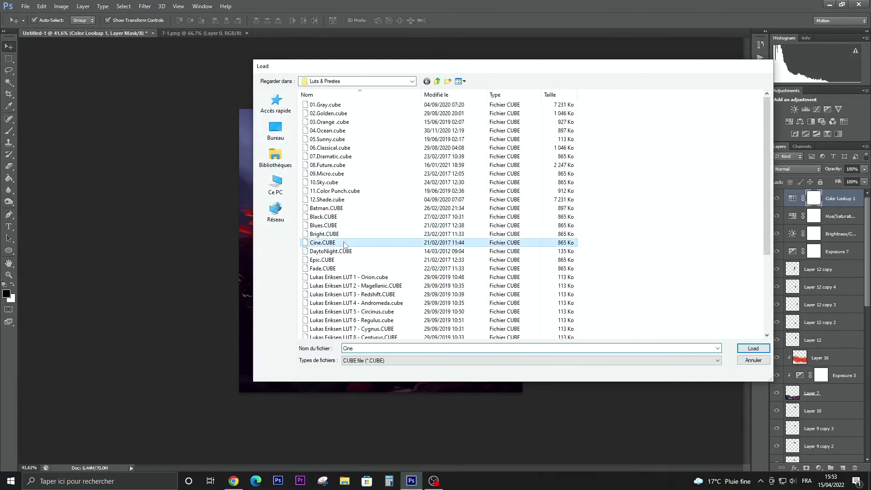
double_click(336, 244)
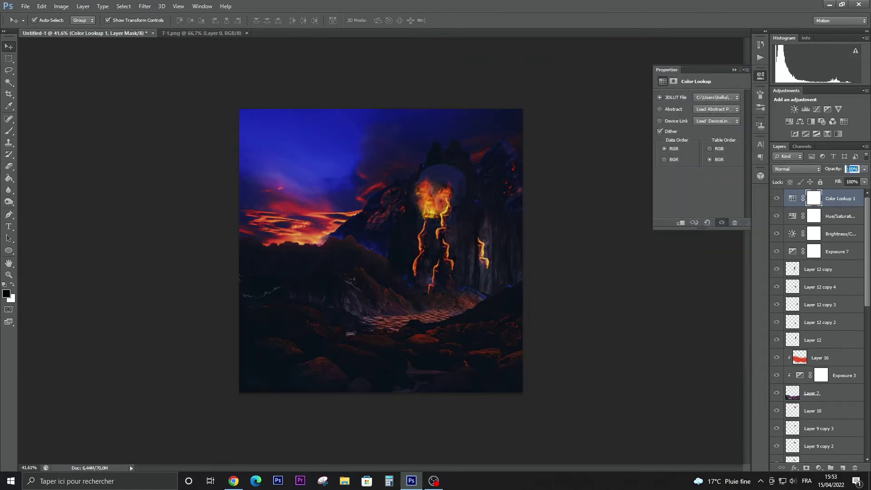
text(30)
Add a second Color Lookup layer with a loaded LUT at 50% opacity
click(844, 121)
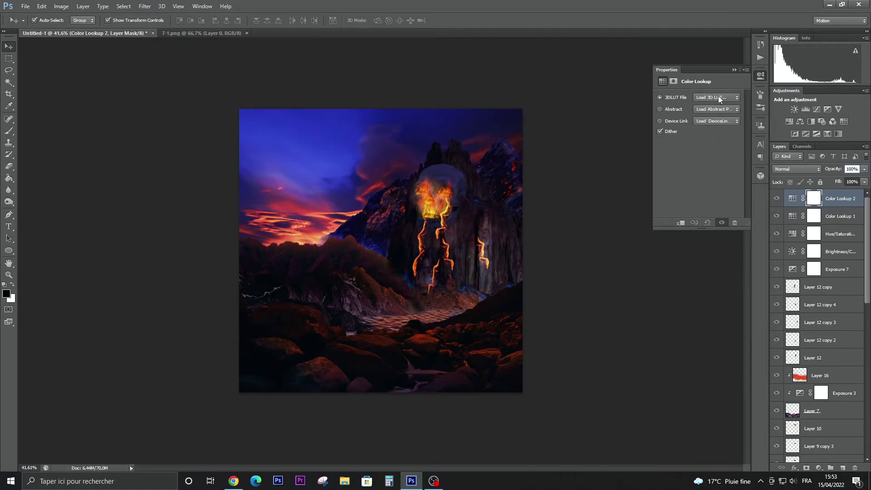
click(719, 100)
double_click(435, 119)
text(50)
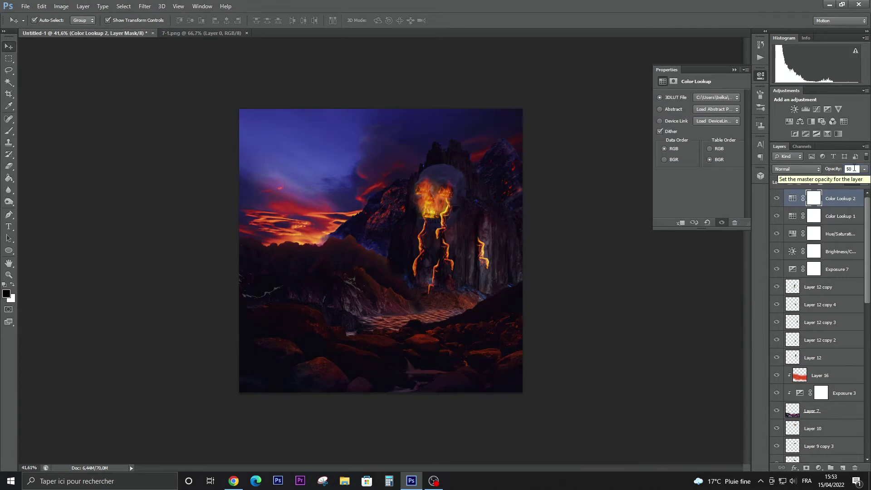
click(684, 284)
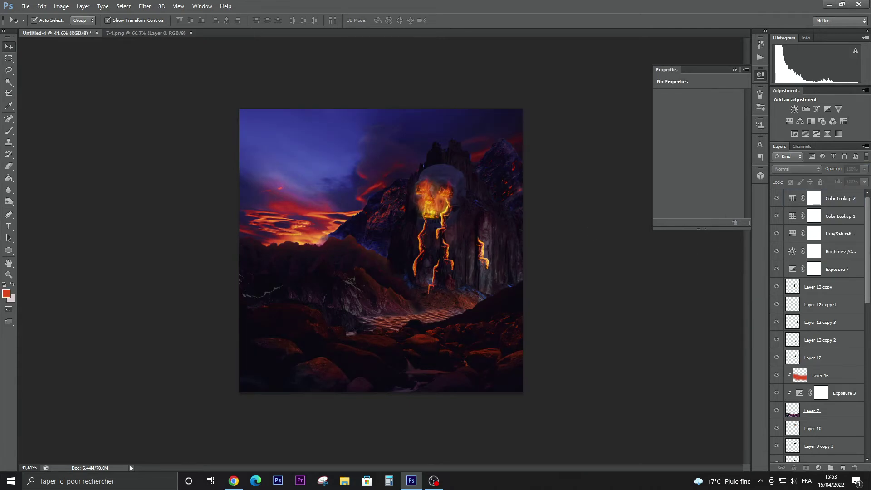
scroll(821, 346, down, 5)
scroll(834, 321, down, 5)
scroll(836, 363, down, 5)
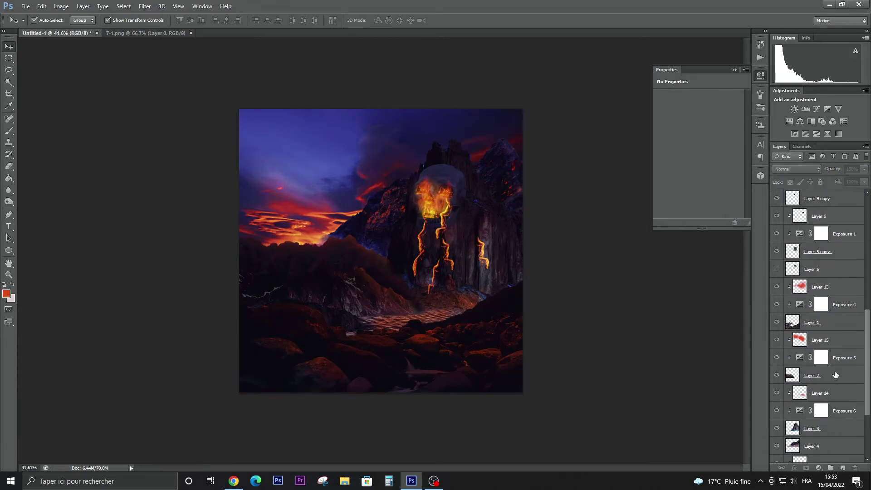
scroll(836, 374, up, 2)
scroll(836, 375, up, 2)
scroll(836, 375, up, 1)
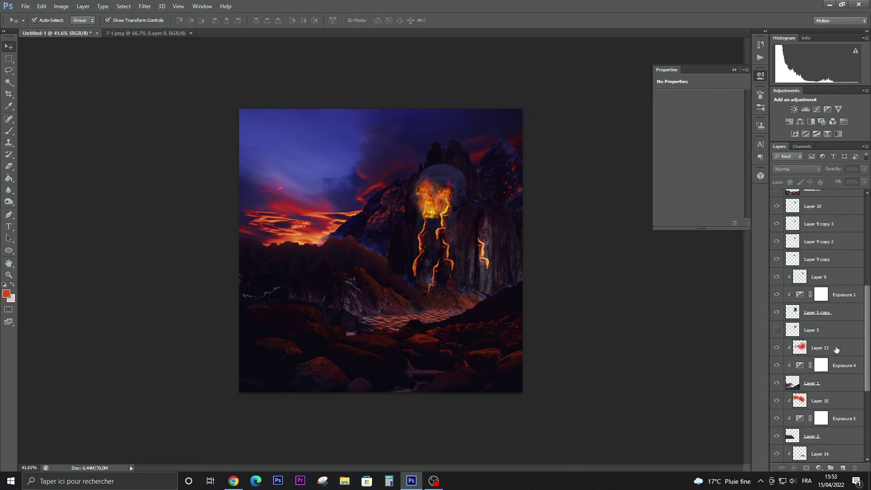
scroll(836, 349, up, 1)
On Layer 5 copy, set up the Eraser with a 79 px grass-shaped brush tip
click(844, 330)
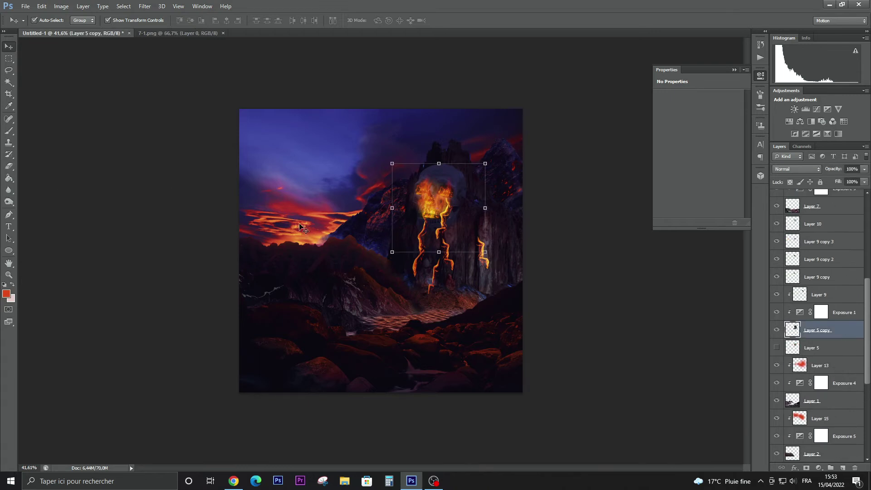
scroll(255, 251, up, 2)
scroll(182, 191, up, 3)
scroll(86, 132, up, 1)
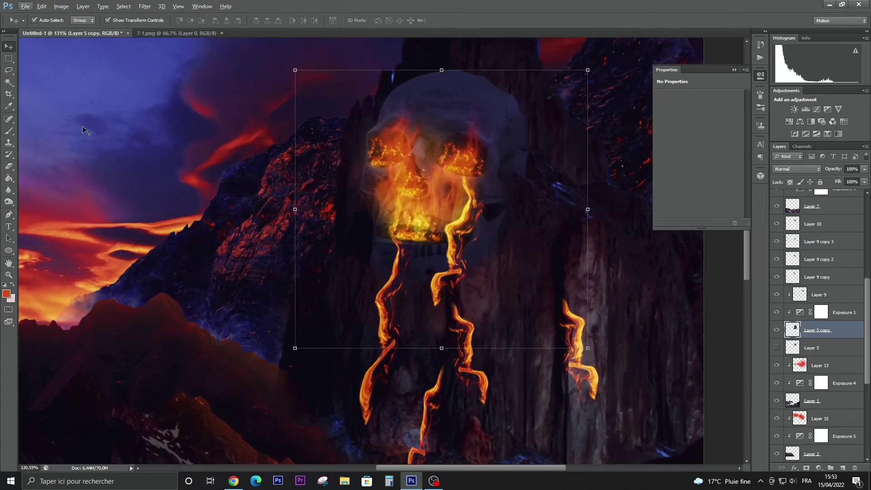
click(9, 166)
scroll(349, 166, up, 3)
click(45, 21)
scroll(52, 127, down, 3)
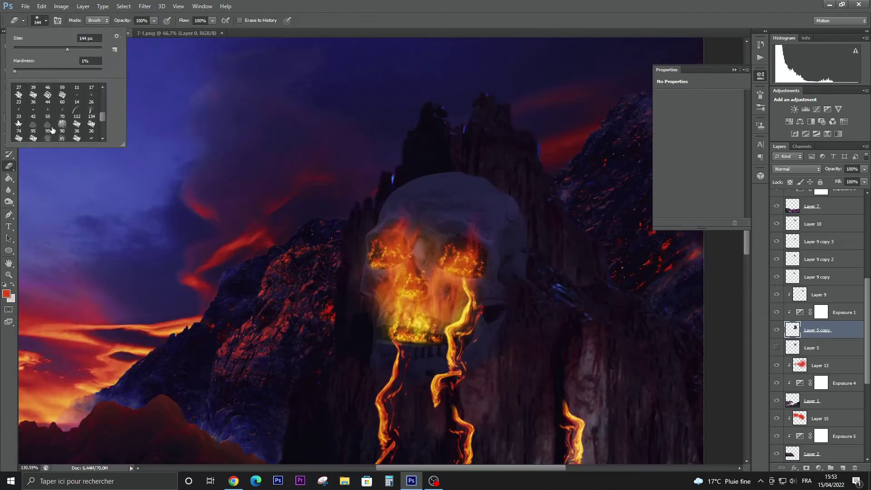
scroll(68, 109, down, 2)
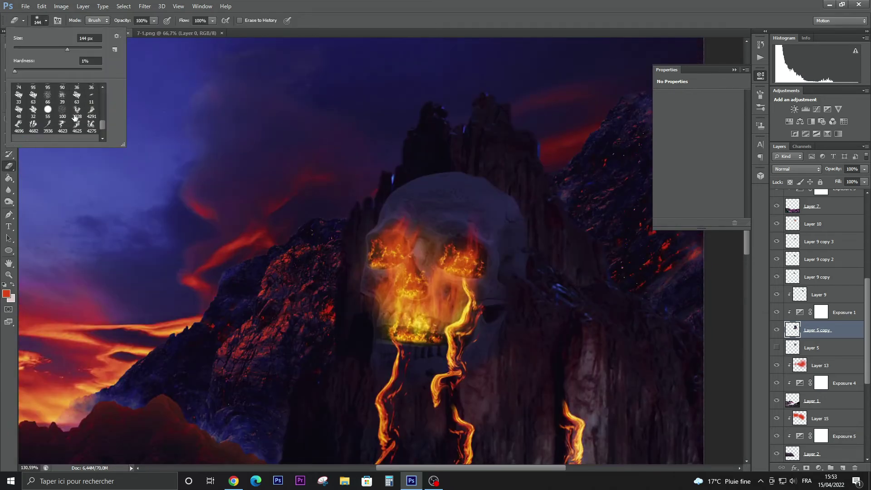
scroll(77, 91, up, 1)
click(76, 106)
drag(60, 49, 49, 50)
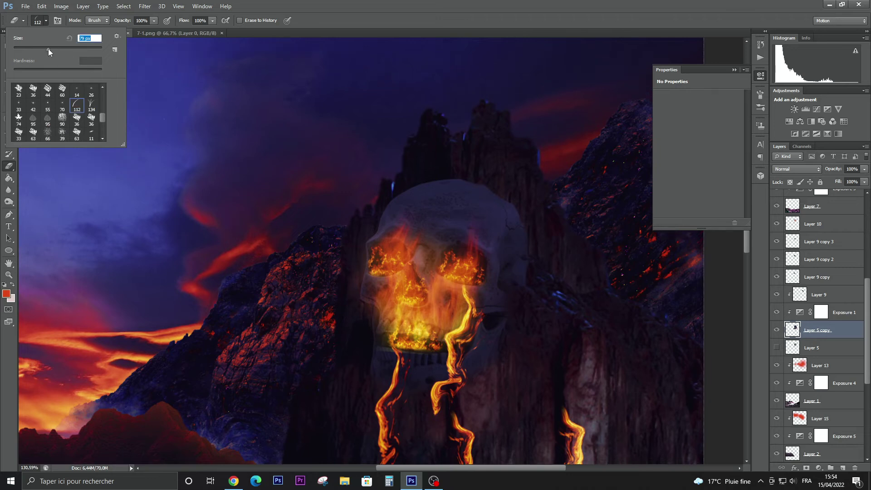
click(525, 208)
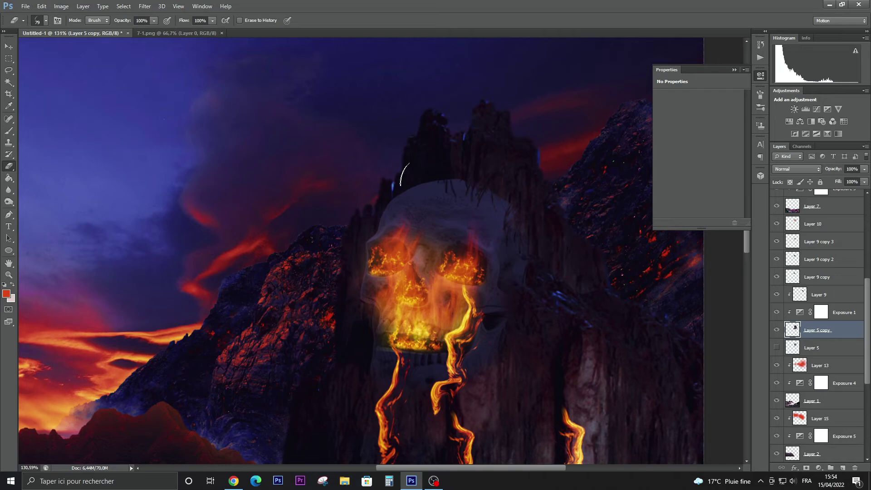
Erase stray dark strands along the skull's top edge with a soft round tip, then deselect
click(46, 20)
click(19, 90)
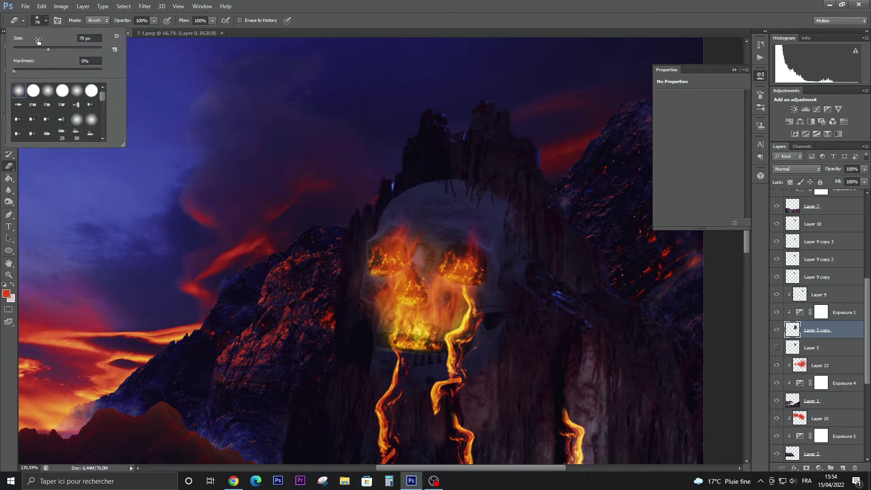
click(344, 87)
scroll(449, 141, up, 5)
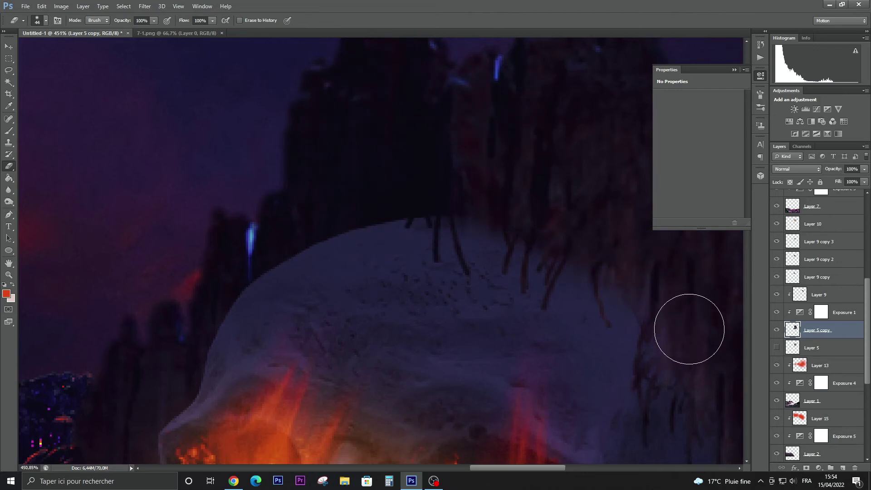
drag(404, 179, 244, 230)
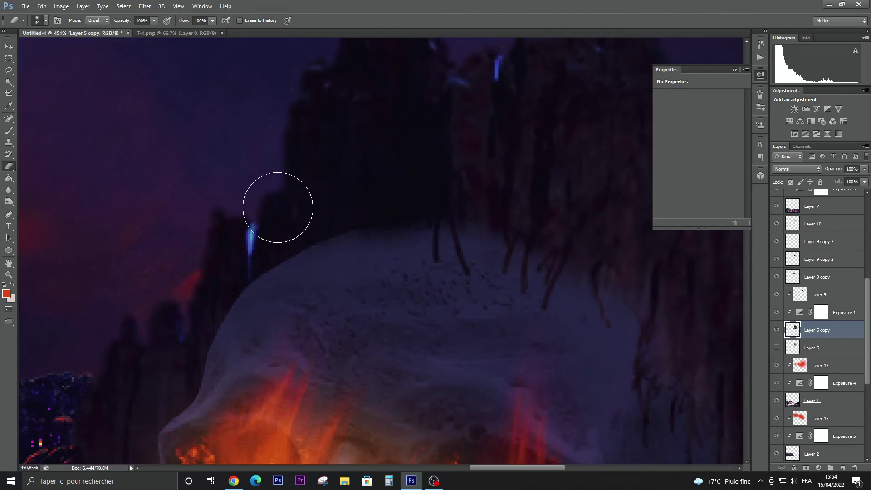
scroll(263, 226, down, 5)
scroll(255, 252, down, 3)
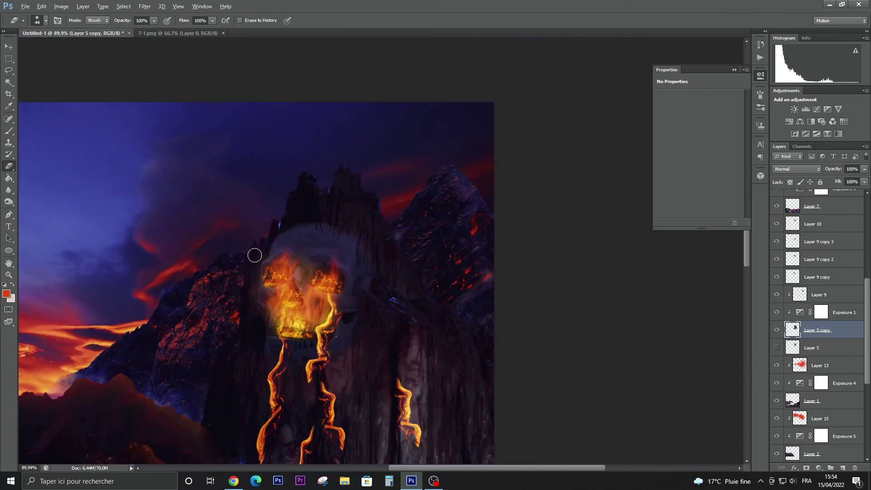
scroll(254, 253, down, 1)
scroll(371, 226, down, 1)
scroll(445, 228, down, 1)
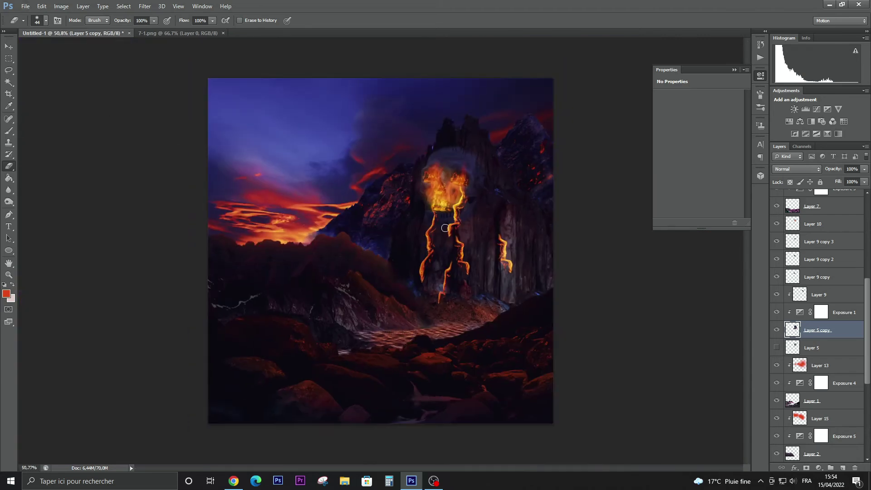
click(12, 48)
click(59, 150)
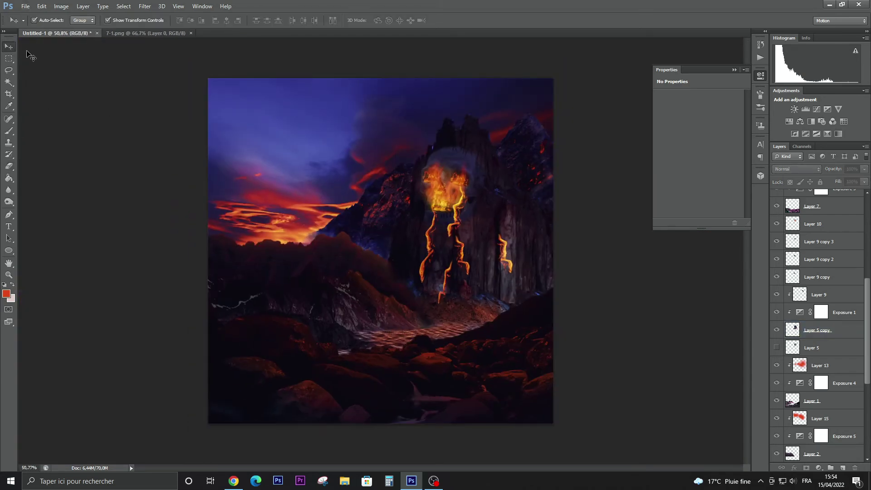
Open the 2-1 flame image and drag it into the album cover document
click(24, 7)
click(32, 23)
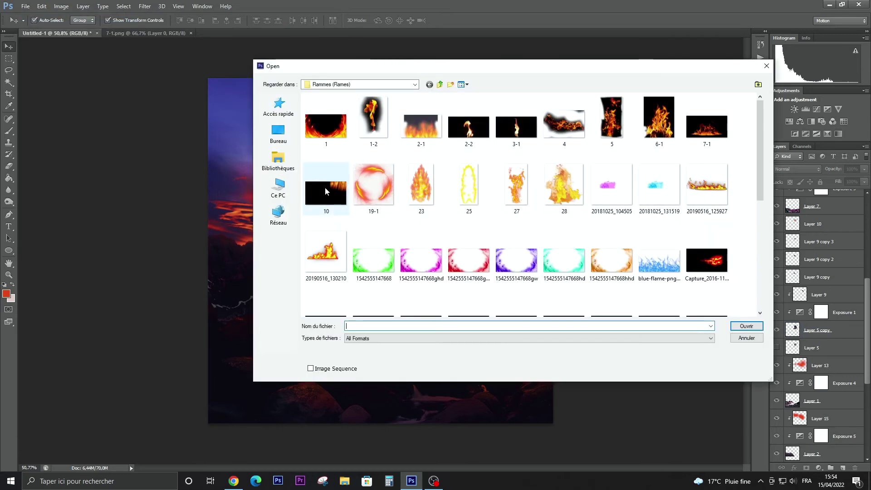
double_click(421, 118)
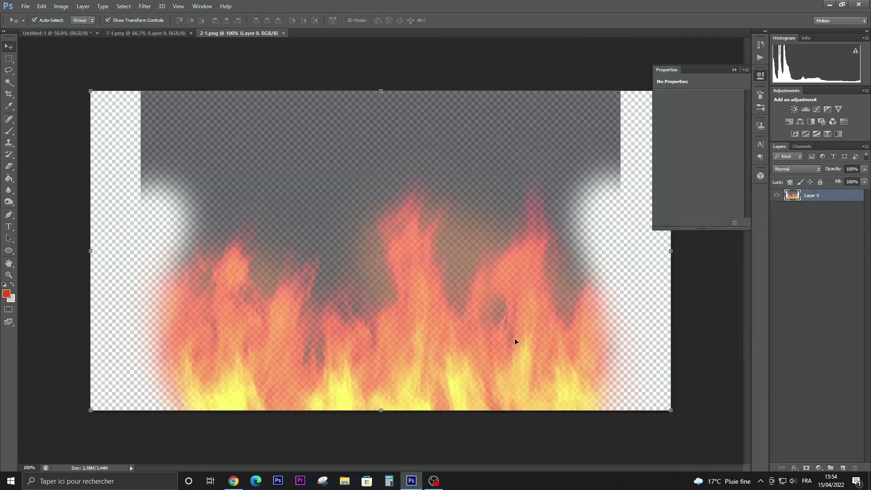
mouse_move(514, 339)
mouse_down()
mouse_move(195, 86)
mouse_move(402, 329)
mouse_up()
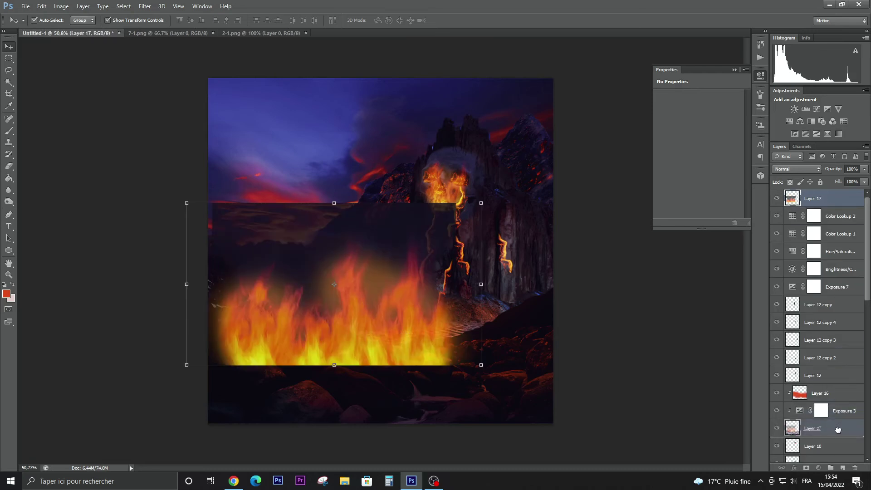
Put Layer 17 below Layer 7 in Screen mode, scaled down toward the lower right
drag(832, 203, 817, 435)
click(797, 169)
click(794, 254)
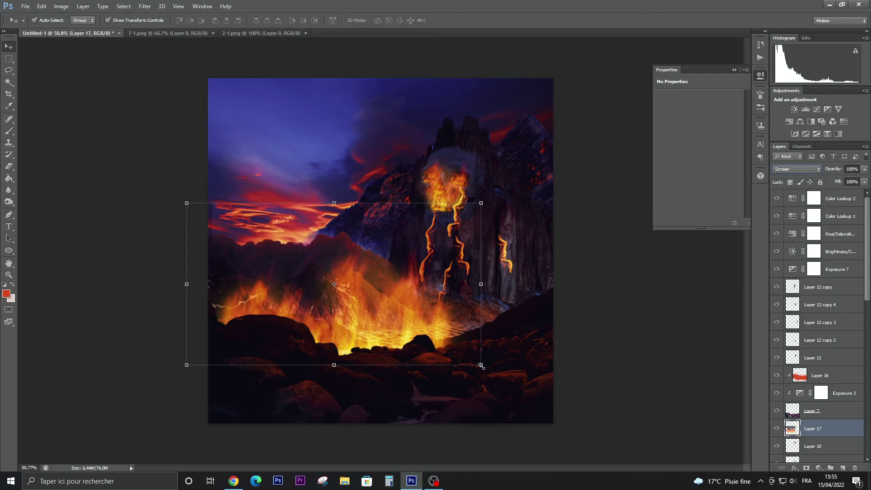
mouse_move(481, 365)
mouse_down()
mouse_move(388, 314)
mouse_move(442, 348)
mouse_move(558, 351)
mouse_up()
key(Return)
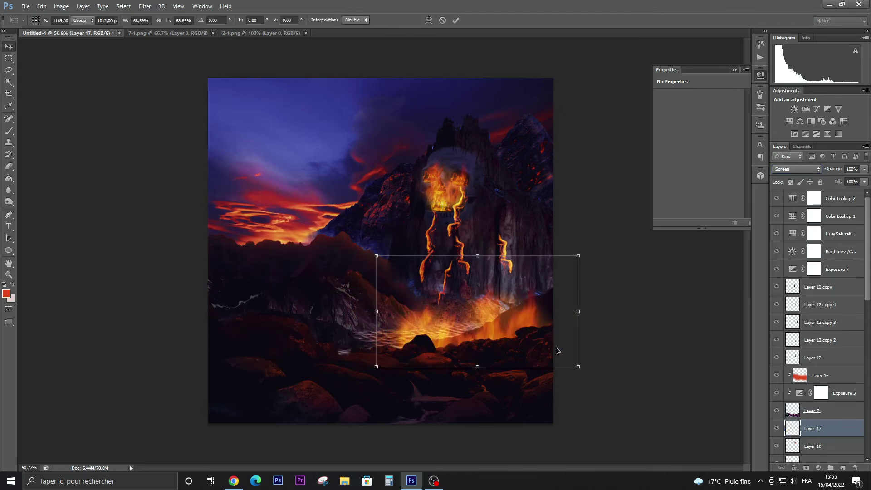
click(669, 355)
click(834, 426)
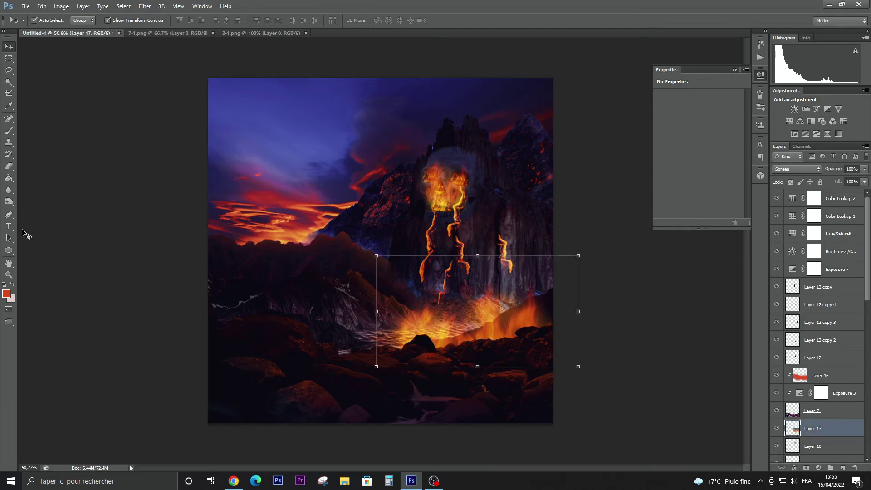
Close the 2-1 flame and 7-1 image documents
key(e)
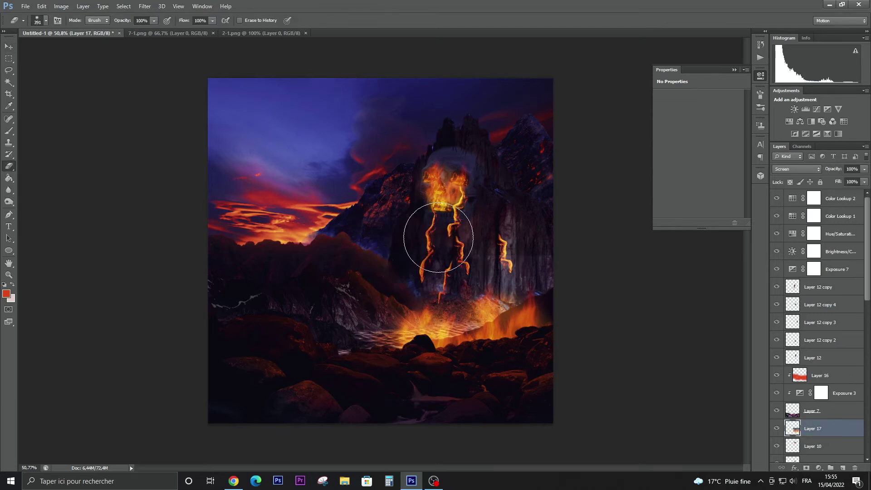
key(v)
click(46, 105)
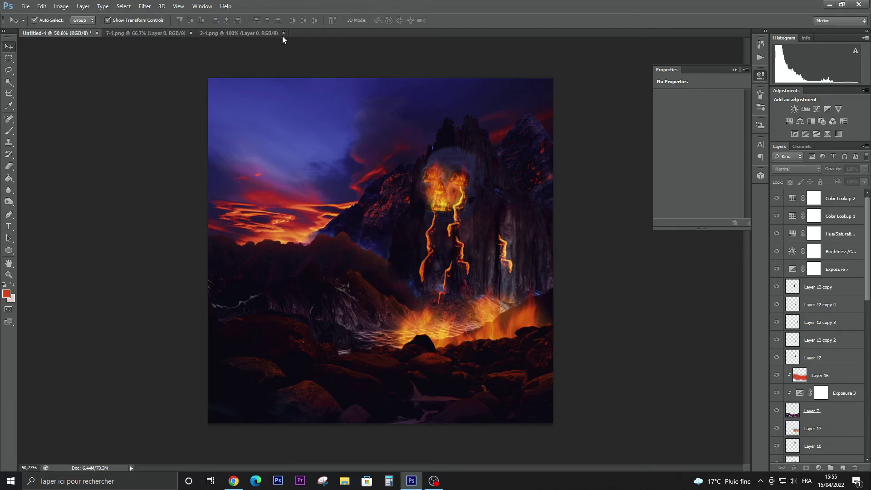
click(282, 34)
click(191, 33)
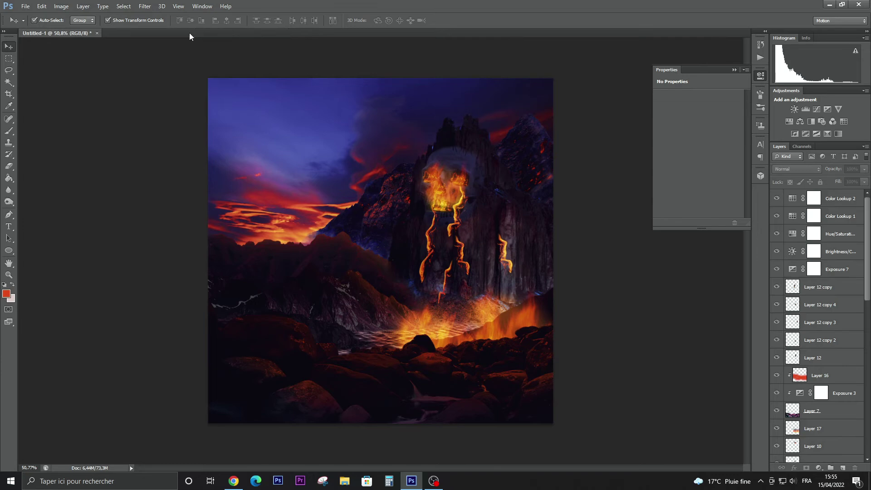
Open Smoke By Sona Droid (5).jpg from the Smoke folder and drag it into the cover
click(29, 6)
click(32, 24)
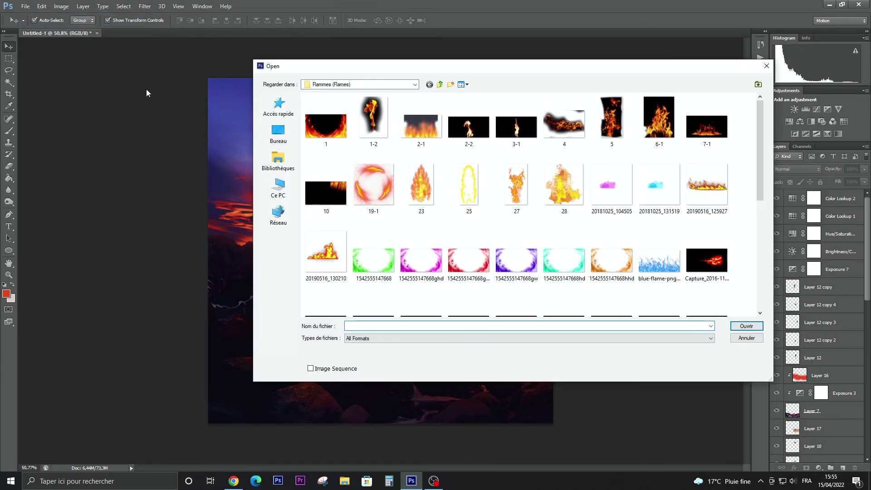
click(292, 136)
double_click(660, 188)
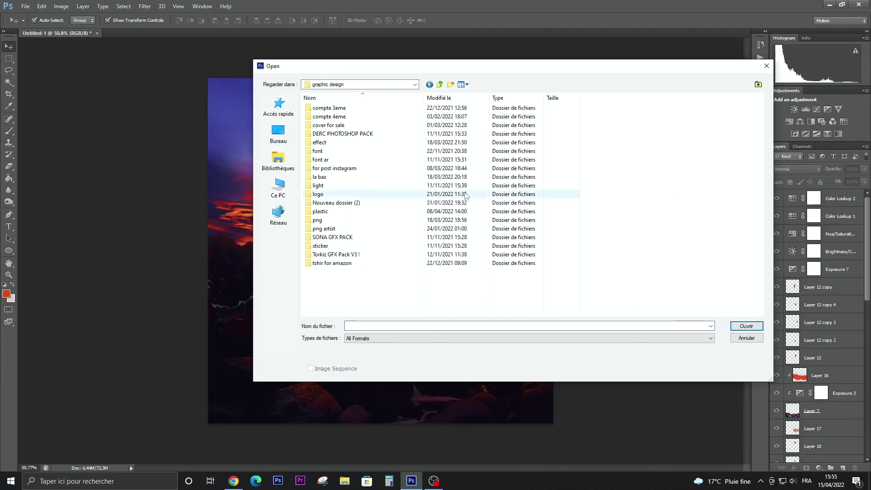
double_click(345, 194)
double_click(339, 146)
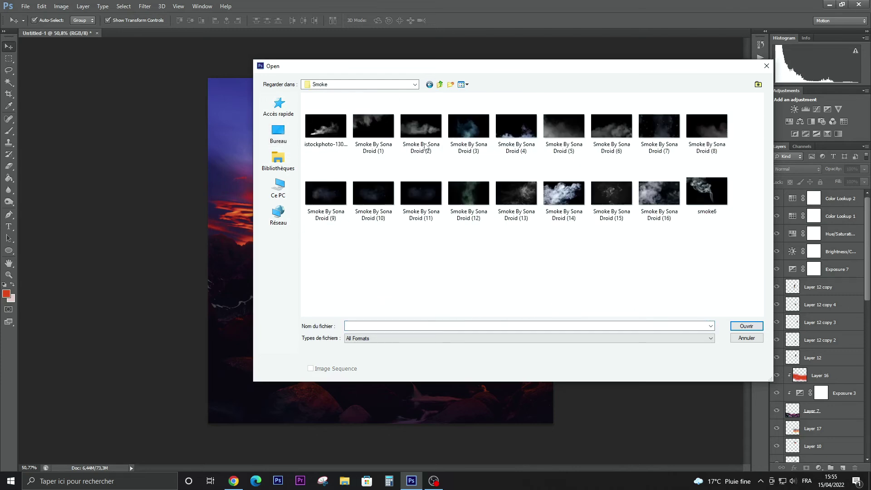
mouse_move(564, 129)
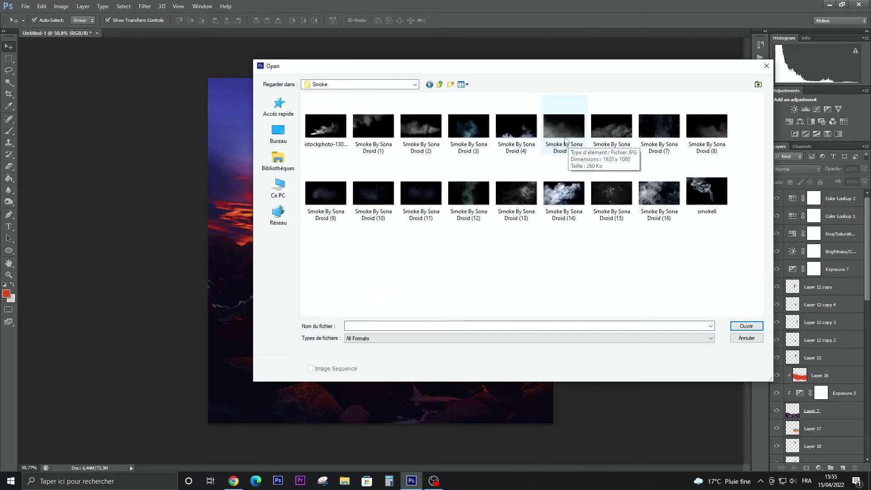
double_click(565, 140)
double_click(813, 195)
key(Return)
mouse_move(653, 413)
mouse_down()
mouse_move(70, 34)
mouse_move(369, 192)
mouse_up()
Blend the smoke in Screen mode and move Layer 18 lower in the stack
click(801, 170)
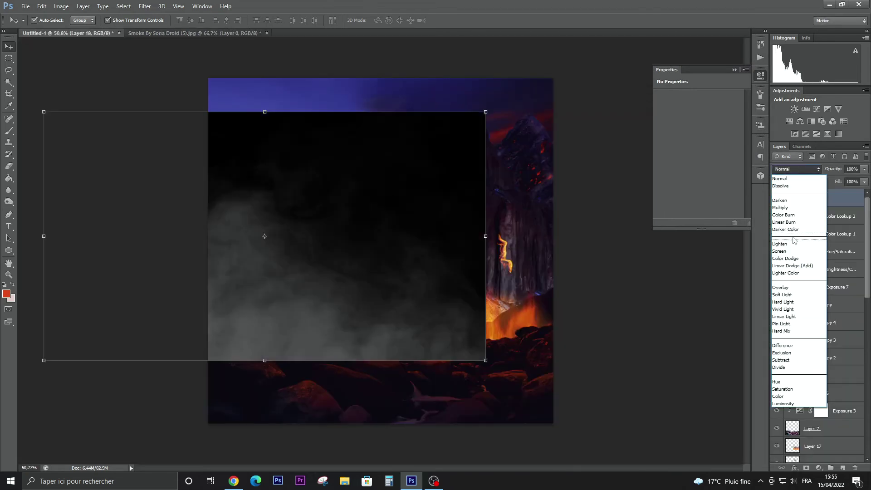
click(792, 252)
mouse_move(456, 299)
mouse_down()
mouse_move(571, 392)
mouse_move(579, 375)
mouse_up()
key(Return)
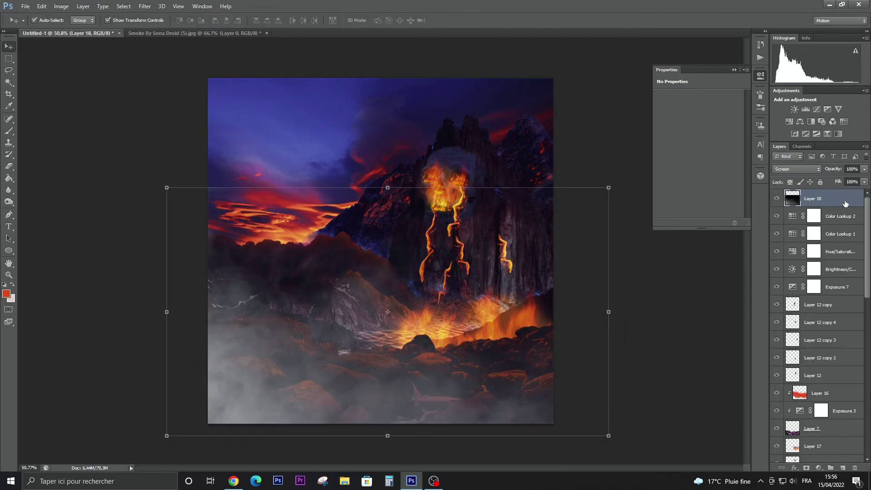
mouse_move(845, 203)
mouse_down()
mouse_move(840, 298)
mouse_move(799, 435)
mouse_up()
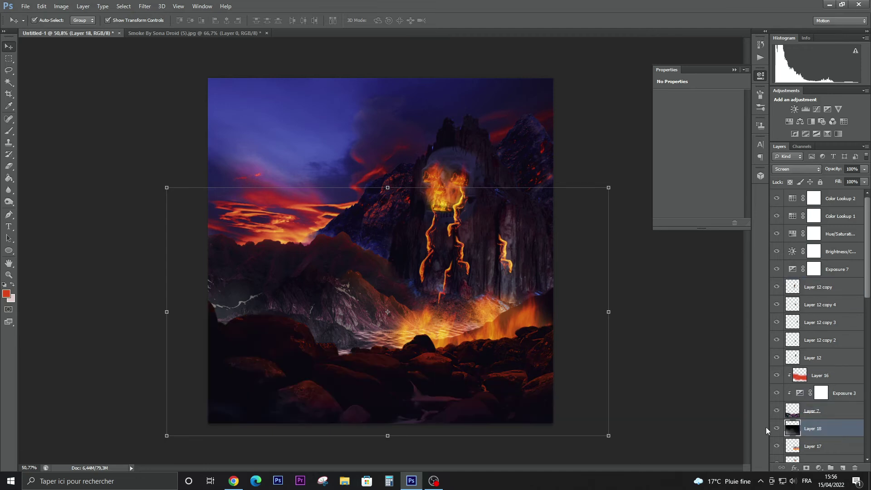
drag(473, 367, 501, 321)
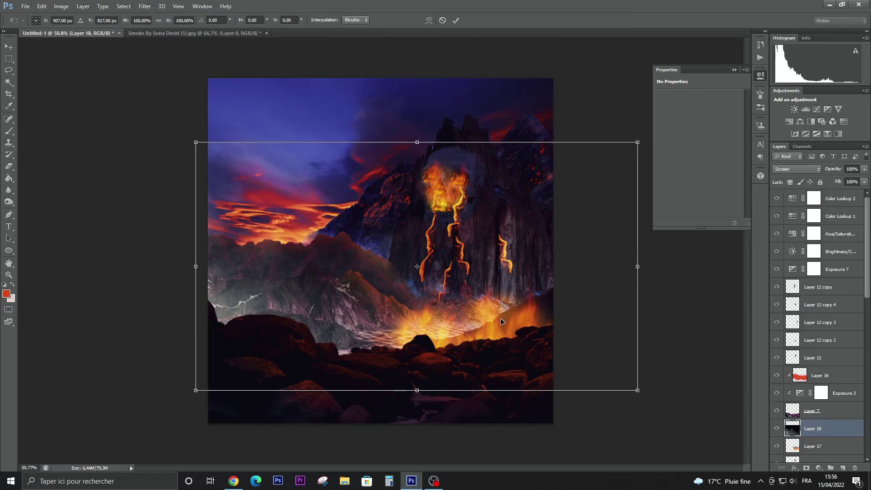
key(Return)
Place Layer 18 between Layer 17 and Layer 10, shrunk to about 78% over the valley
scroll(799, 334, down, 5)
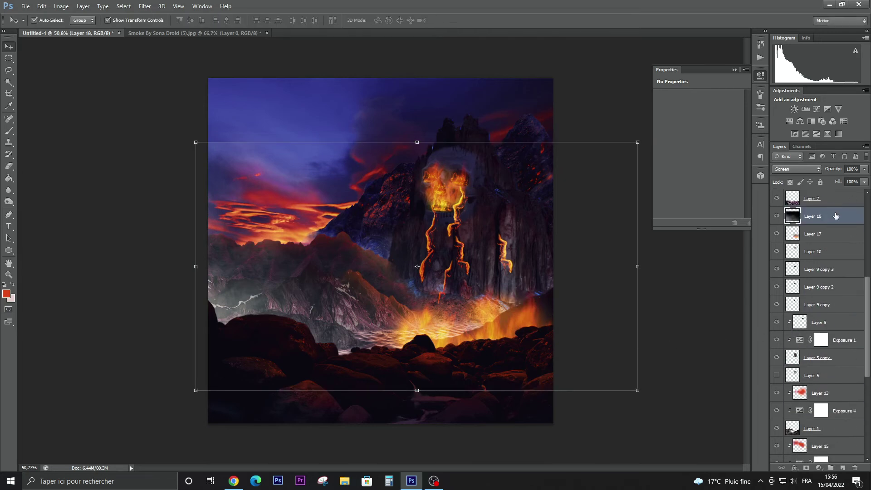
drag(836, 216, 839, 245)
click(637, 390)
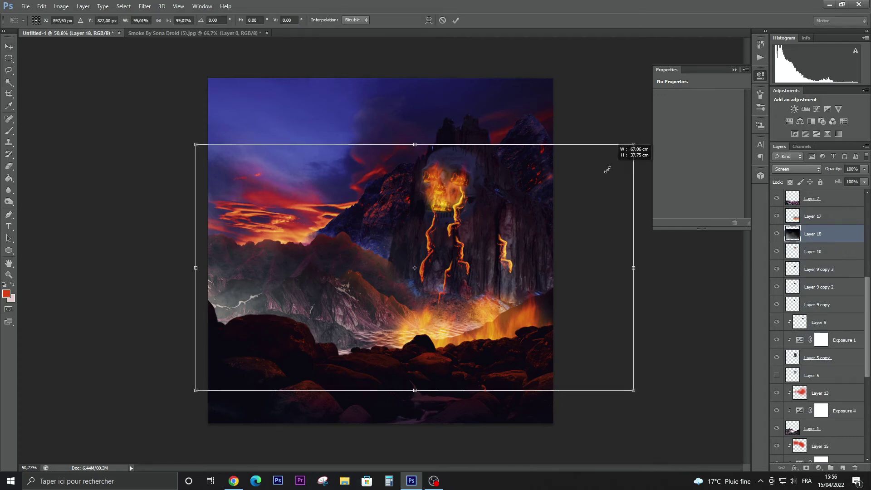
drag(638, 143, 569, 221)
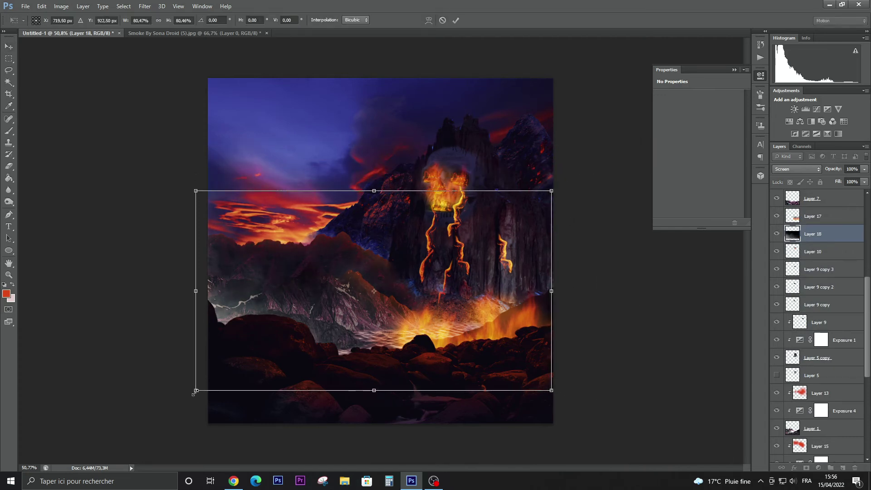
drag(194, 392, 254, 351)
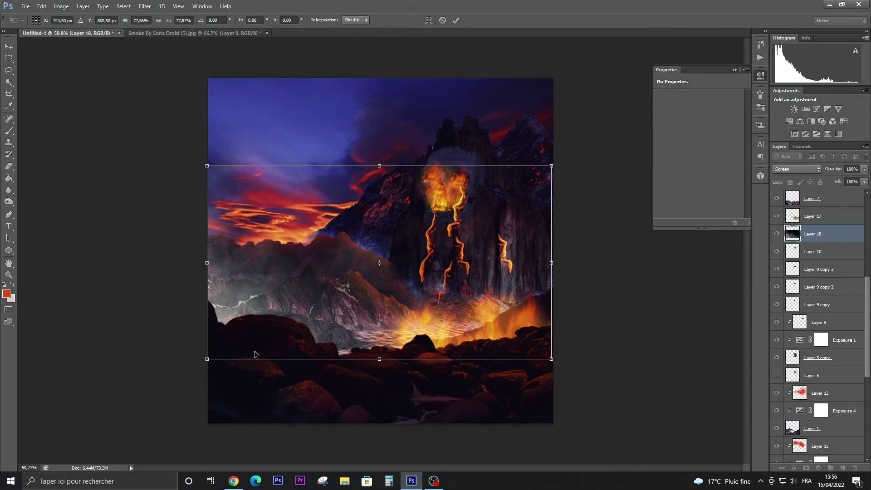
key(Return)
key(e)
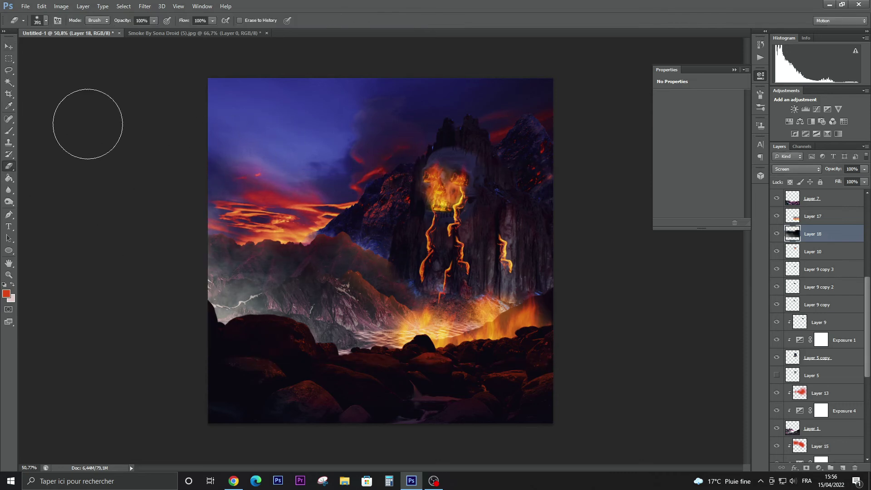
Add a new empty top layer and set the paint colour to near-black #1e1d1d
click(9, 45)
click(51, 134)
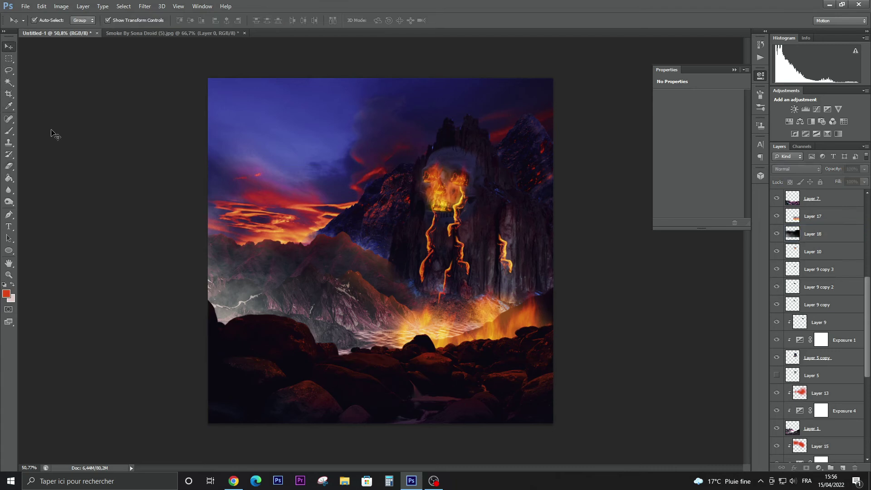
scroll(817, 409, up, 5)
scroll(826, 445, up, 5)
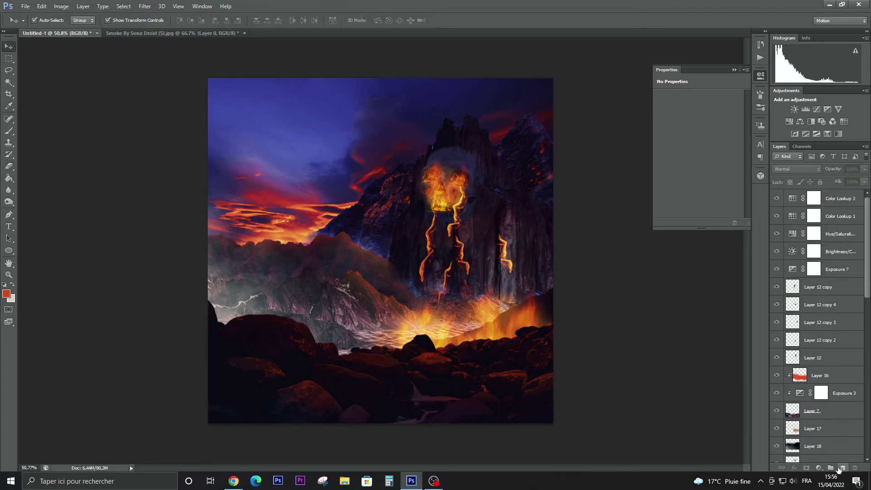
click(840, 468)
click(6, 293)
click(511, 284)
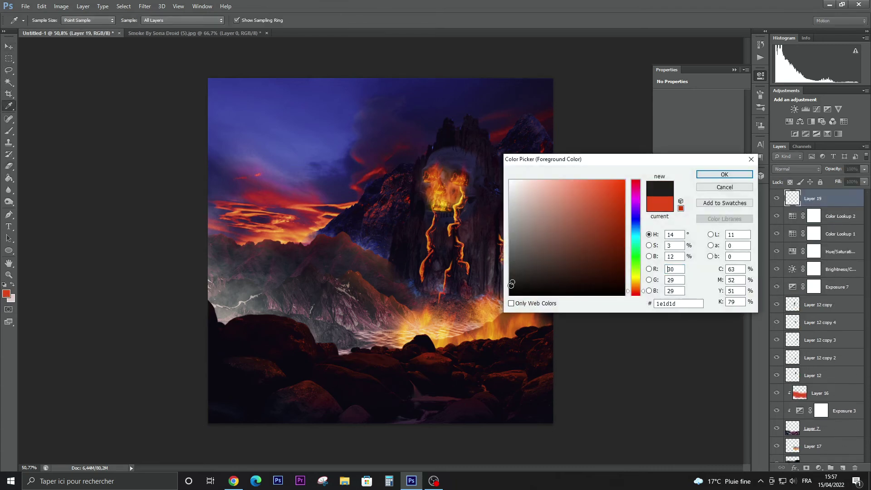
key(Return)
Pick the Brush tool and set the view zoom to 50%, then deselect Layer 19
click(8, 131)
scroll(322, 244, down, 3)
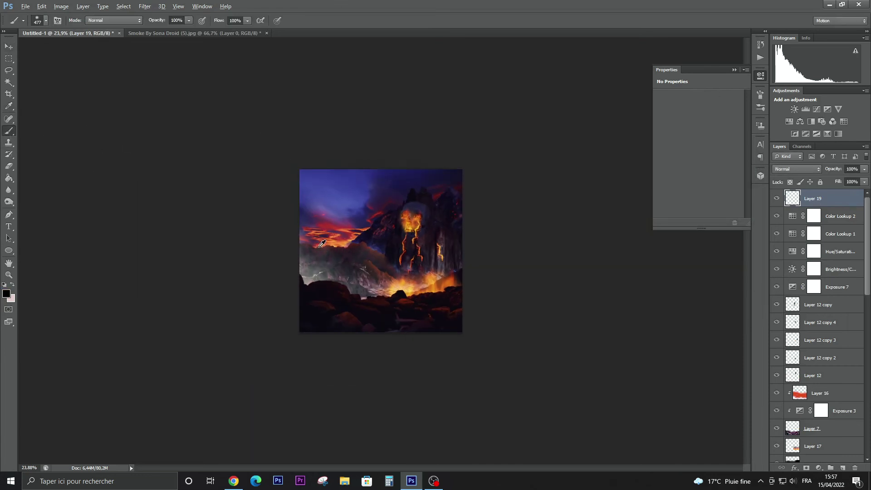
scroll(322, 244, down, 2)
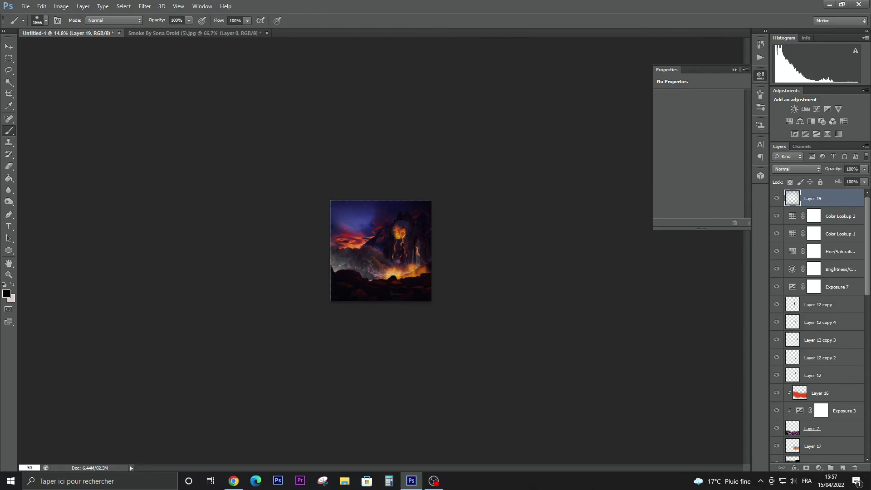
key(Return)
click(8, 46)
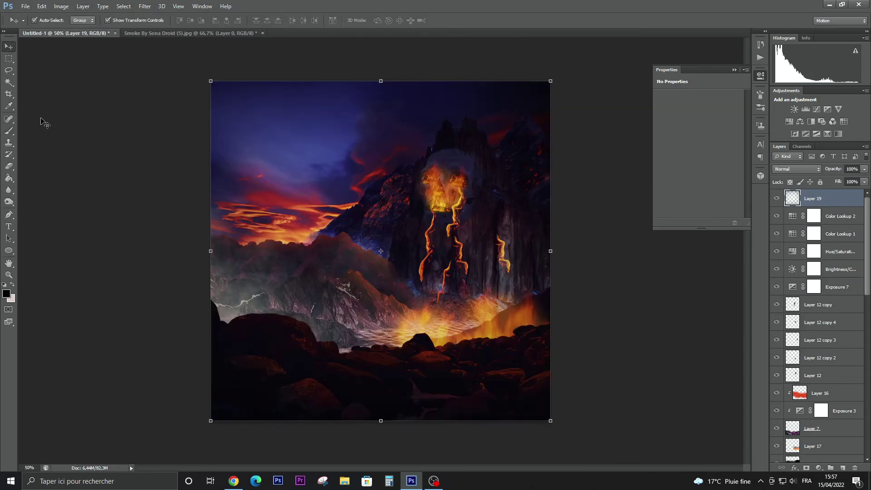
click(44, 123)
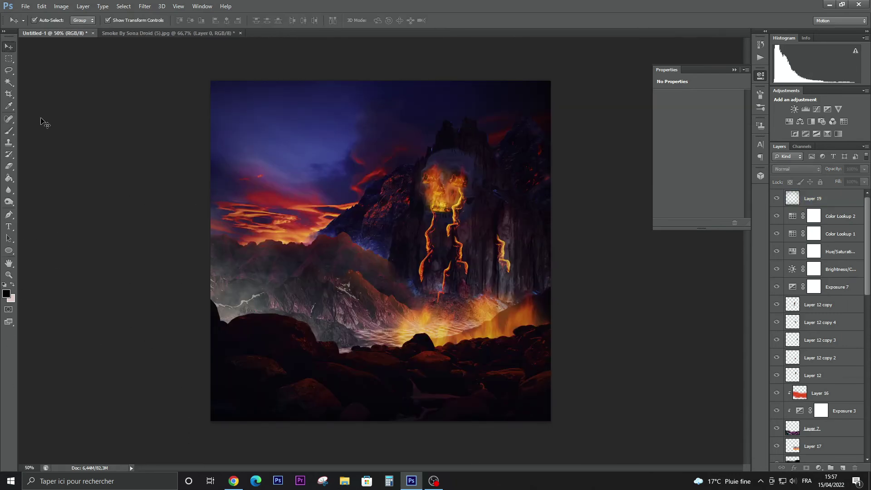
Select all the SONG NAME text and enlarge it to 137 pt
click(8, 227)
drag(217, 92, 444, 175)
text(SONG NAME)
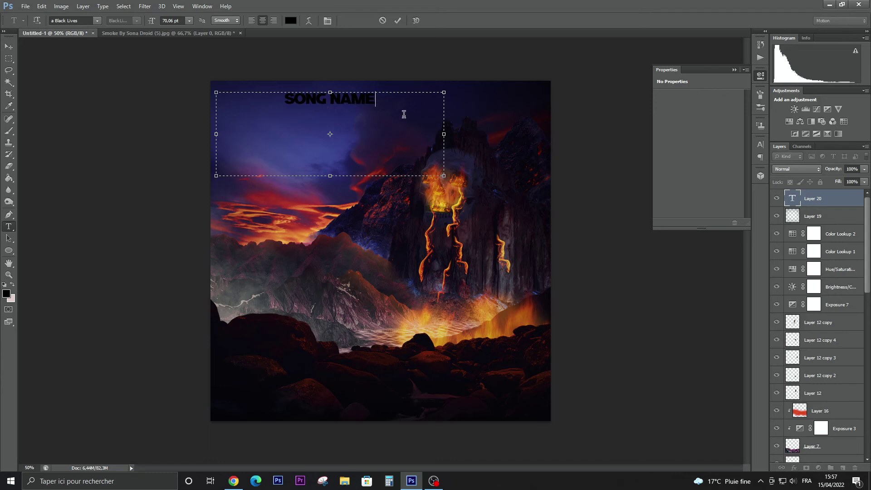
key(ctrl+a)
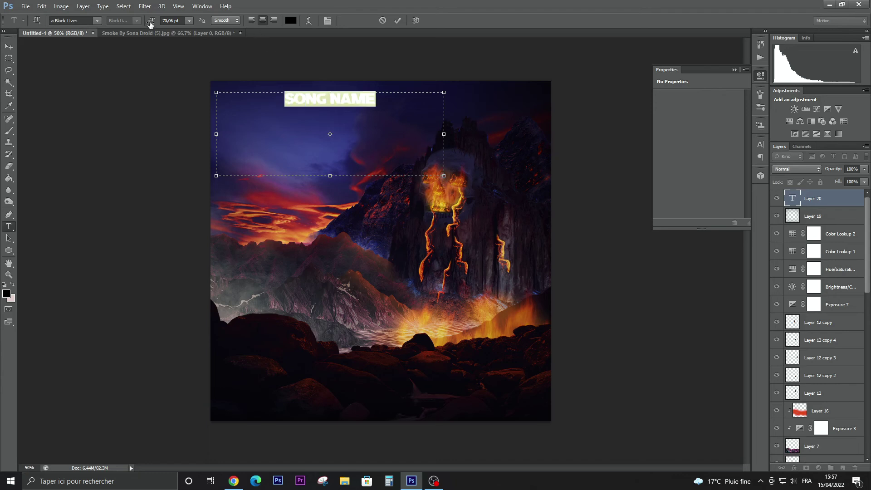
drag(150, 24, 180, 24)
Colour the title pure red #ff0000, size it to 155.06 pt, nudge it left, and commit
click(290, 21)
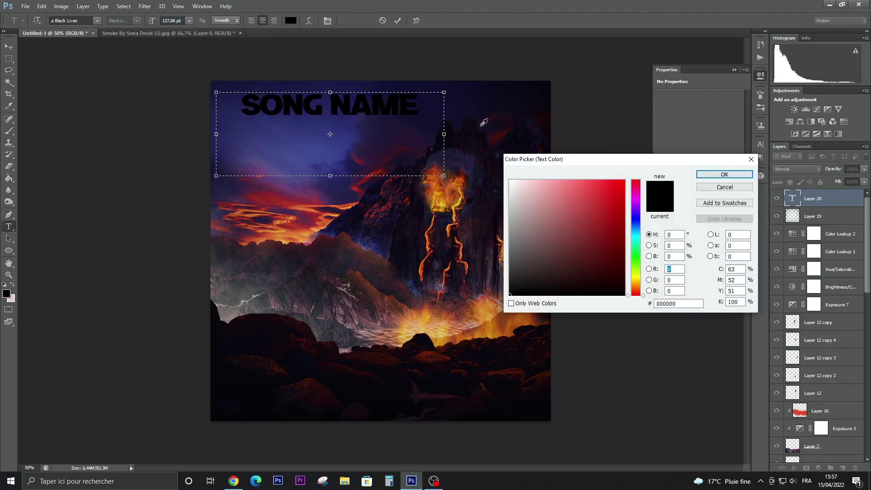
click(617, 190)
click(724, 174)
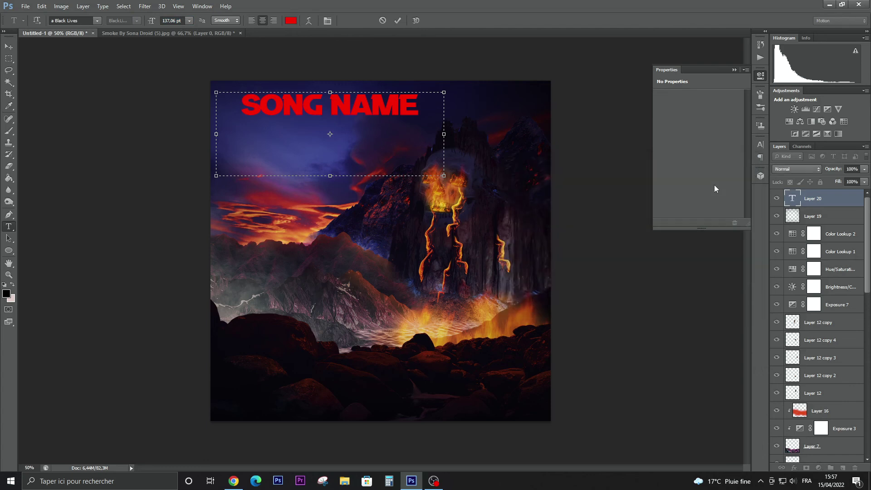
click(293, 21)
click(623, 186)
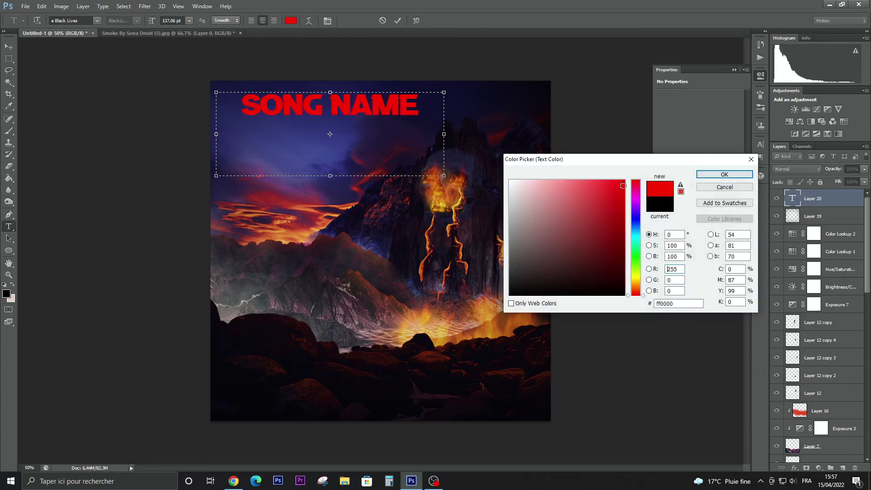
click(713, 175)
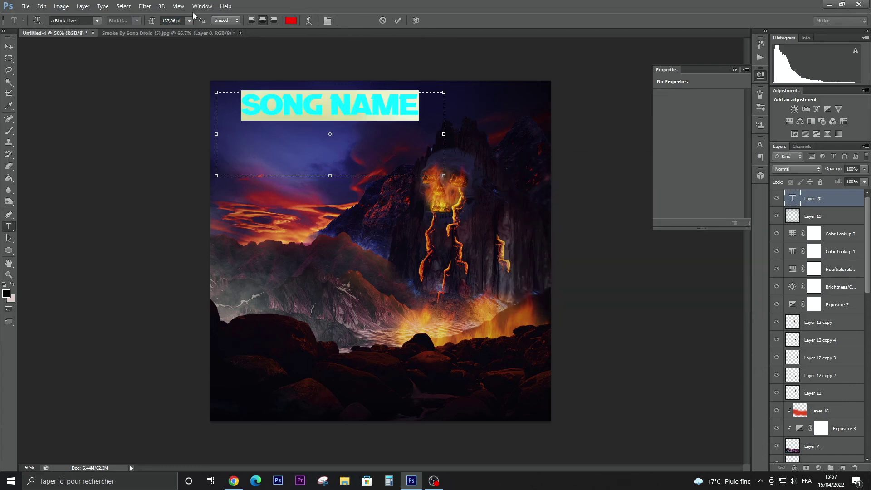
drag(151, 21, 159, 22)
drag(354, 227, 347, 227)
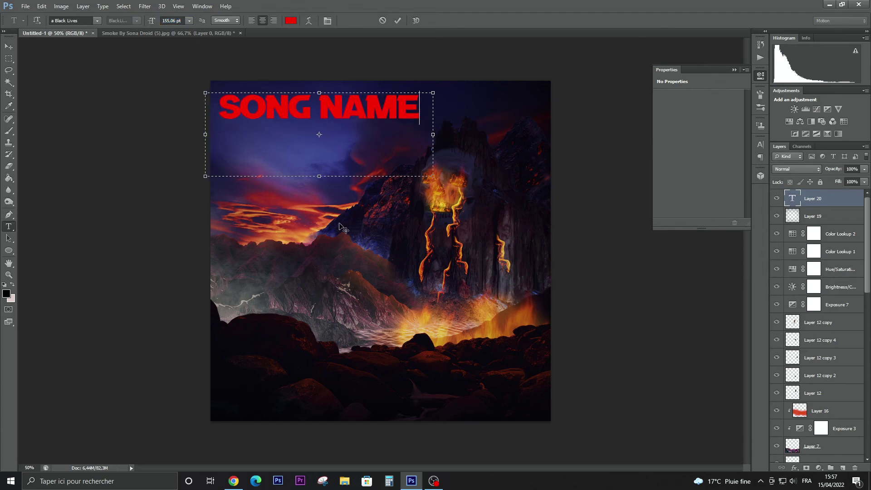
click(398, 21)
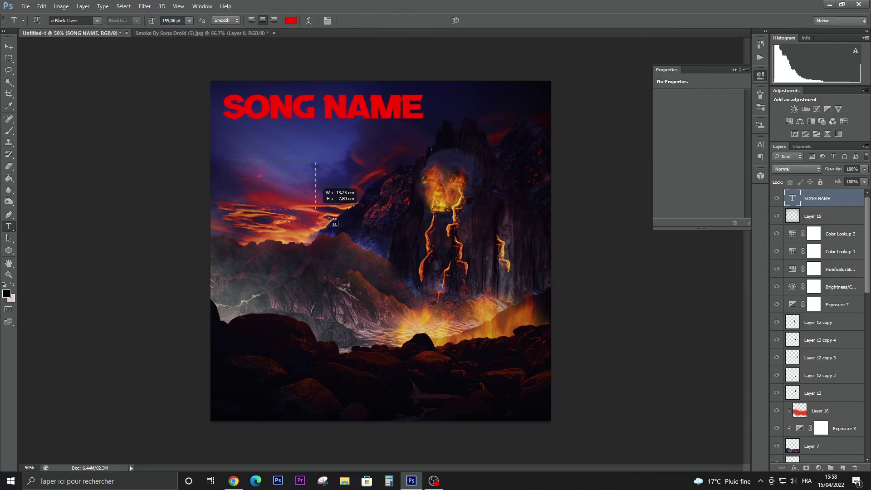
Add a text box below the title reading ARTIST NAME on two lines, coloured white
drag(333, 222, 430, 262)
text(IST)
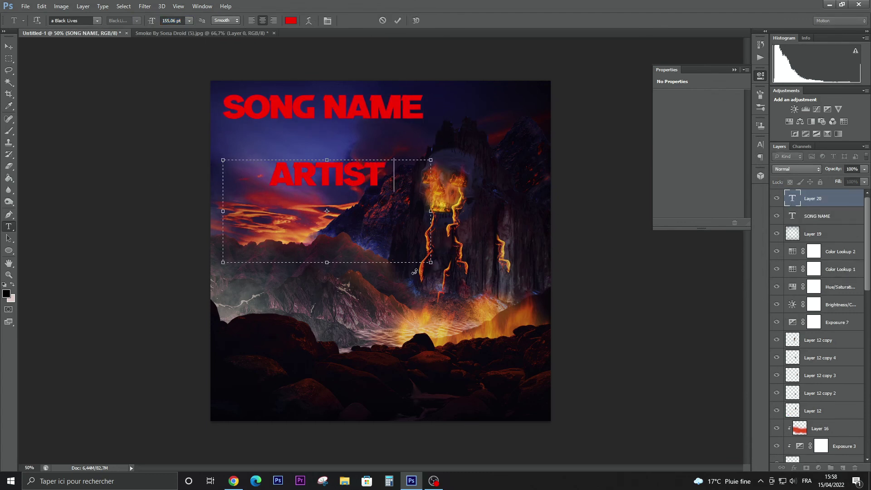
key(Return)
text(NAME)
key(ctrl+a)
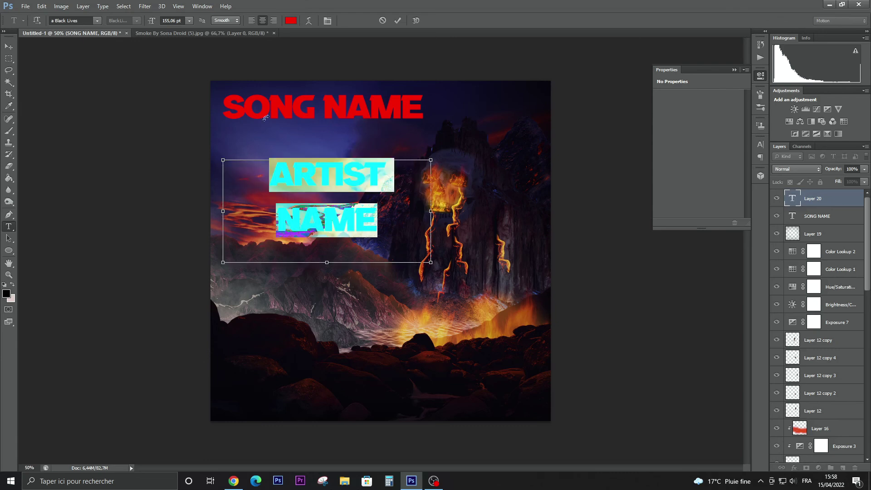
click(290, 20)
click(567, 203)
click(510, 181)
Shrink the artist text to 87.06 pt and try the Adine Kirnberg font
click(725, 174)
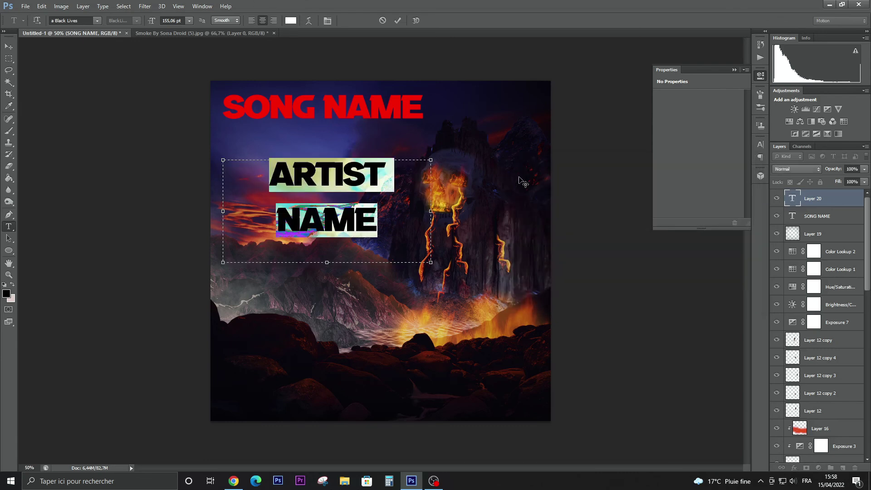
drag(152, 20, 99, 24)
click(97, 21)
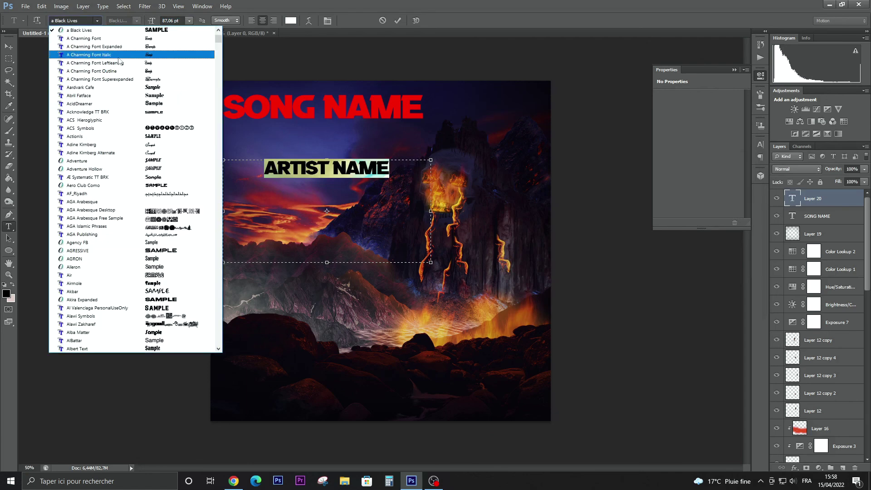
click(128, 86)
click(97, 20)
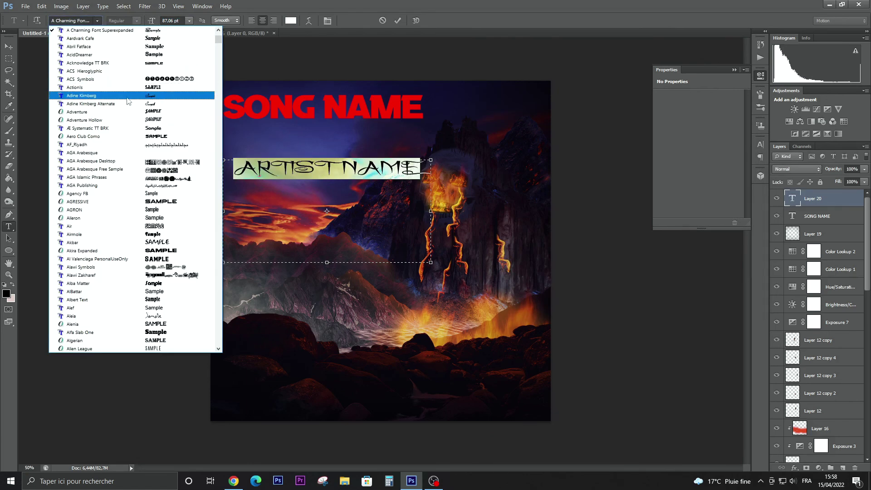
click(133, 109)
click(97, 21)
click(108, 22)
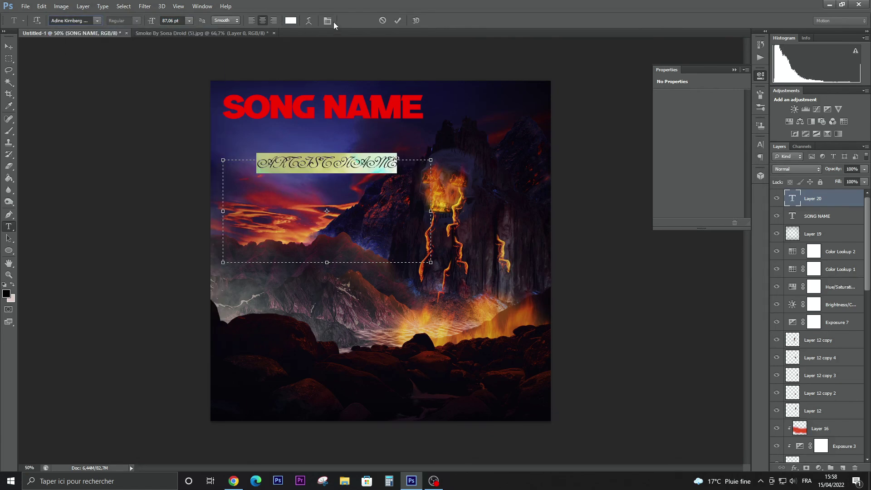
Turn off All Caps and try the Aleia, ALS Script and Anabelle Script fonts
click(329, 21)
click(685, 209)
click(98, 22)
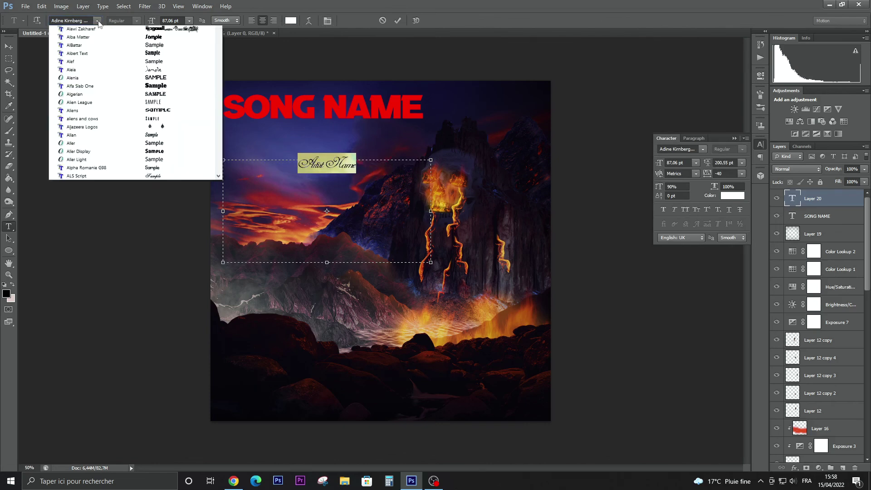
click(128, 246)
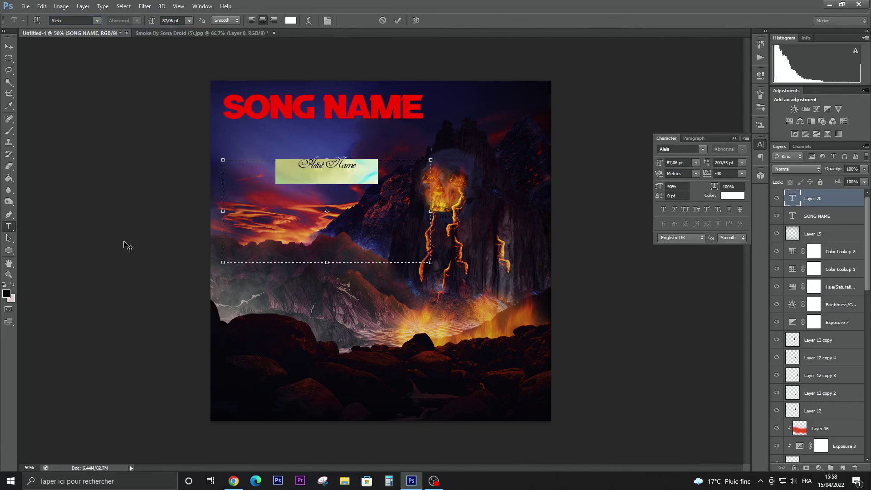
click(96, 21)
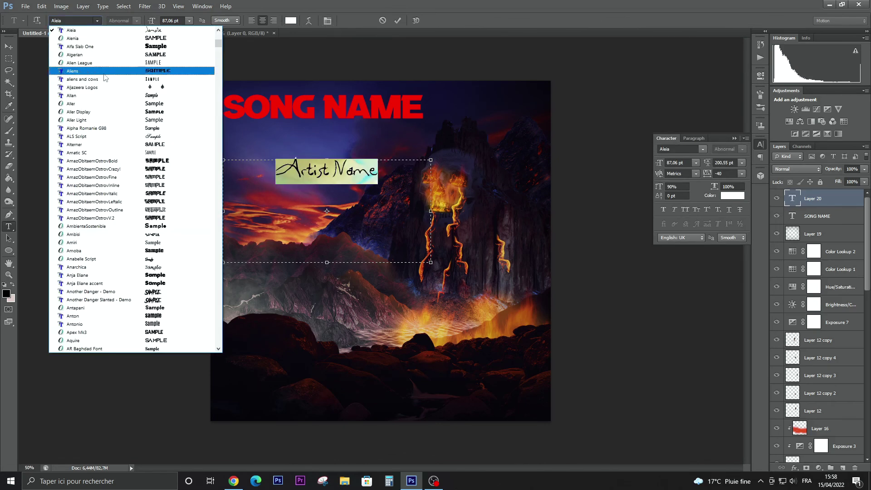
click(115, 138)
click(97, 20)
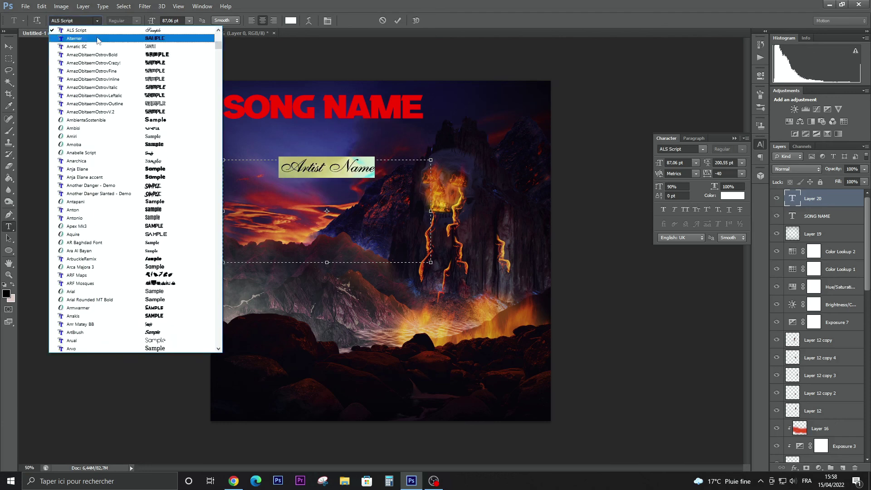
click(119, 158)
Set the artist text to Another Danger, 92.06 pt, tracking 0, positioned under the SONG NAME title
click(97, 20)
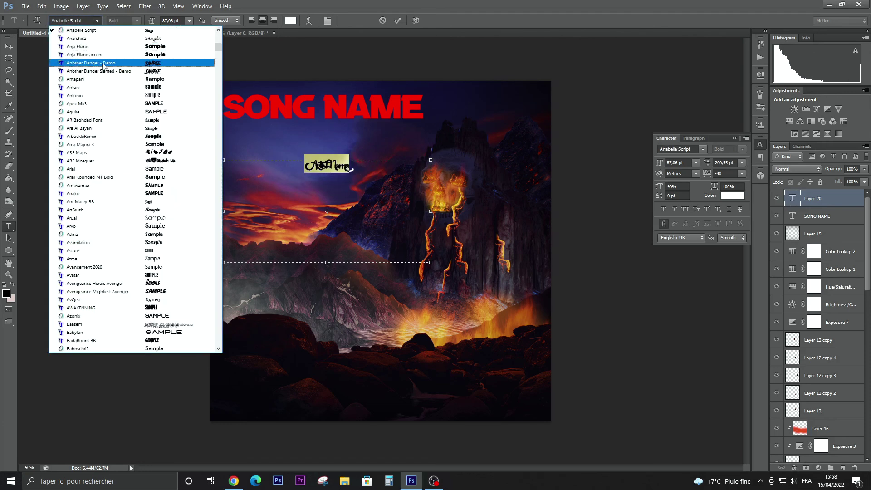
click(102, 62)
drag(154, 21, 157, 23)
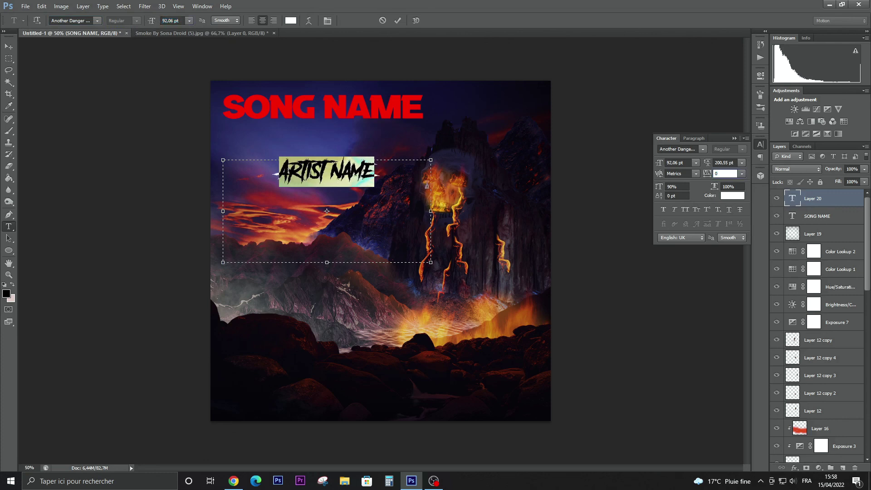
text(0)
key(Return)
mouse_move(356, 336)
mouse_down()
mouse_move(312, 287)
mouse_move(315, 297)
mouse_up()
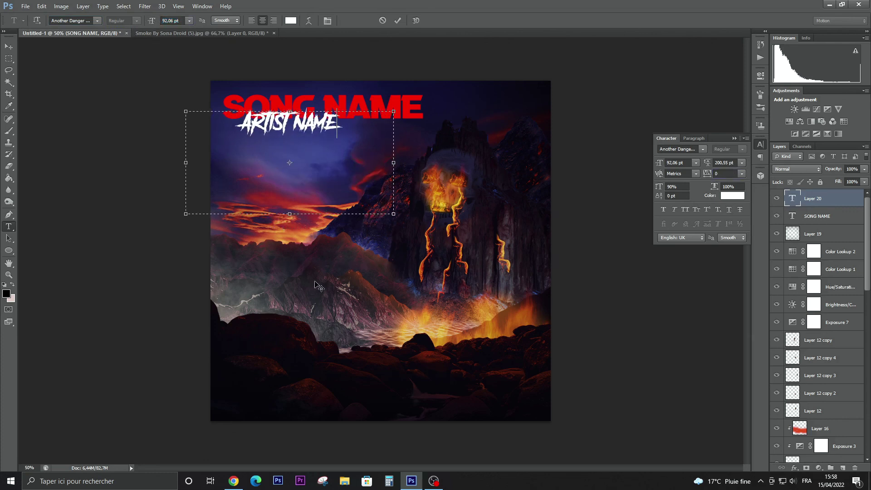
Commit ARTIST NAME and type a 'WORK BY' credit with the designer's name in a new lower text box
click(397, 21)
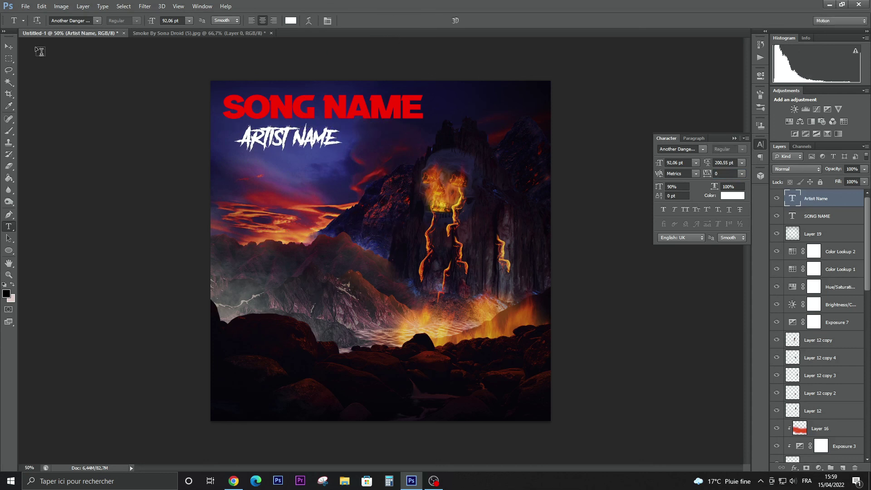
click(9, 47)
click(8, 226)
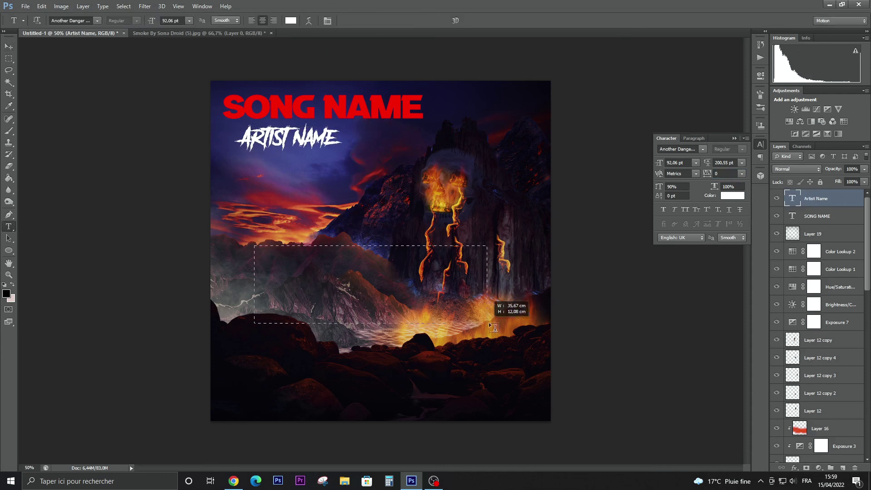
drag(489, 323, 519, 333)
text(WOR)
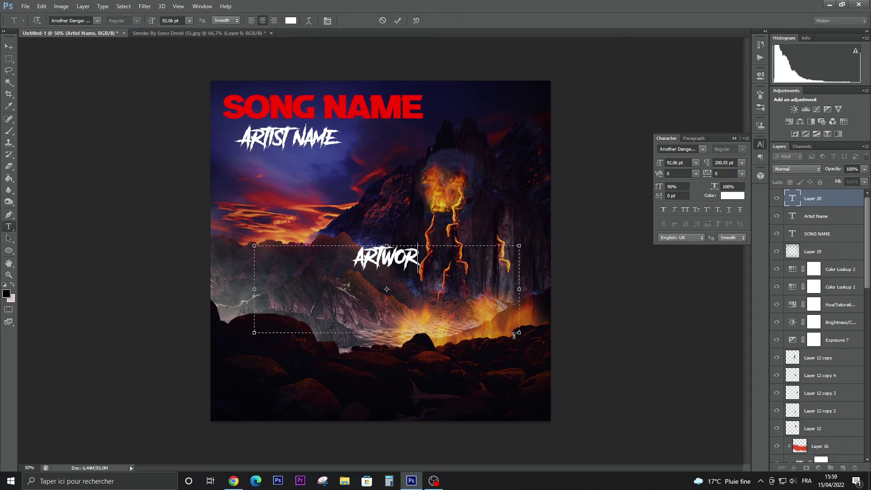
text(K BY BELKACEM DESI)
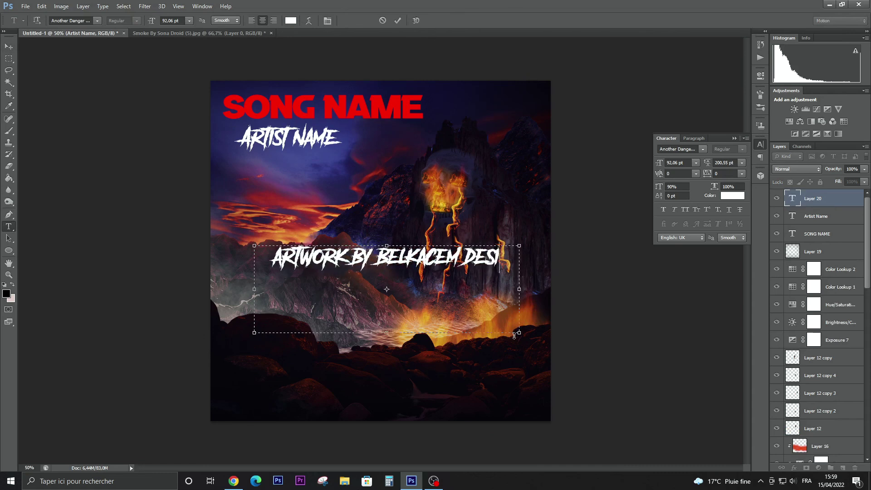
text(GNER)
Set the credit line to Akira Expanded at 29.06 pt and place it along the bottom edge
key(ctrl+a)
click(98, 21)
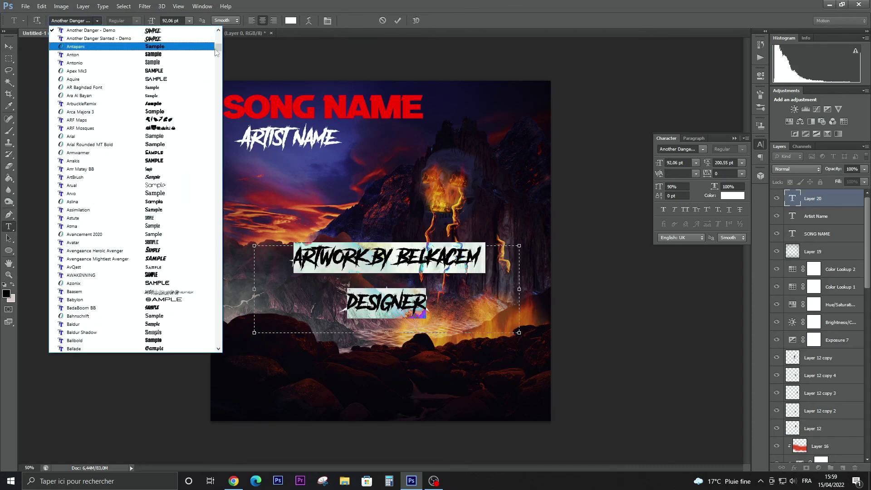
click(164, 185)
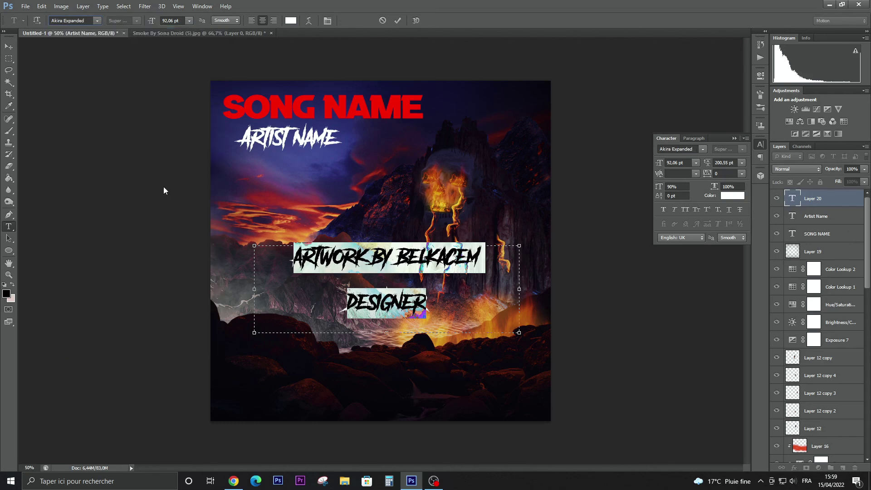
drag(154, 21, 126, 22)
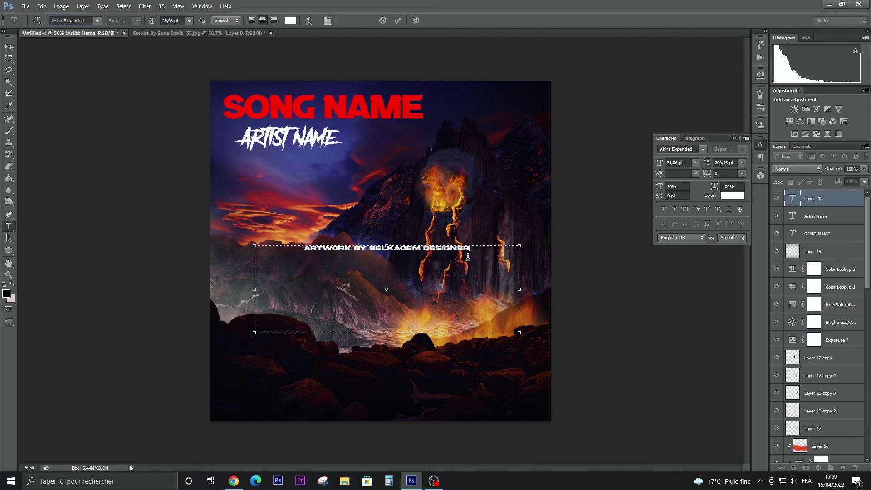
drag(465, 212, 530, 367)
click(399, 20)
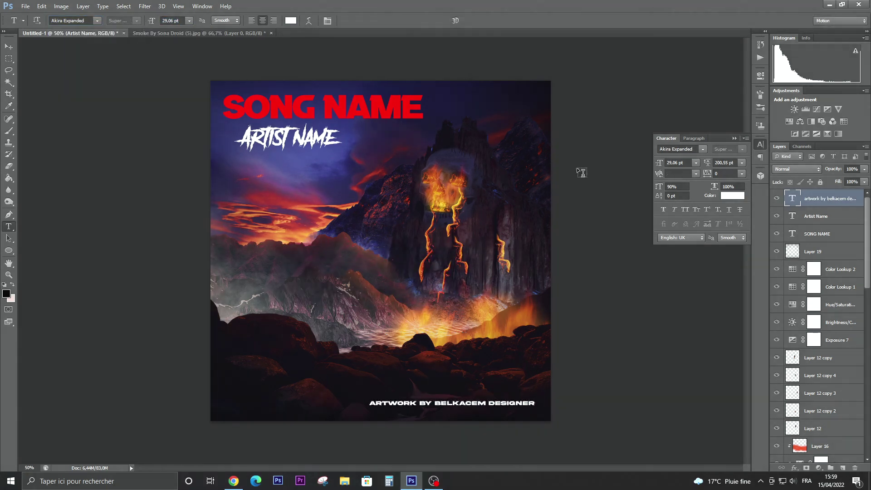